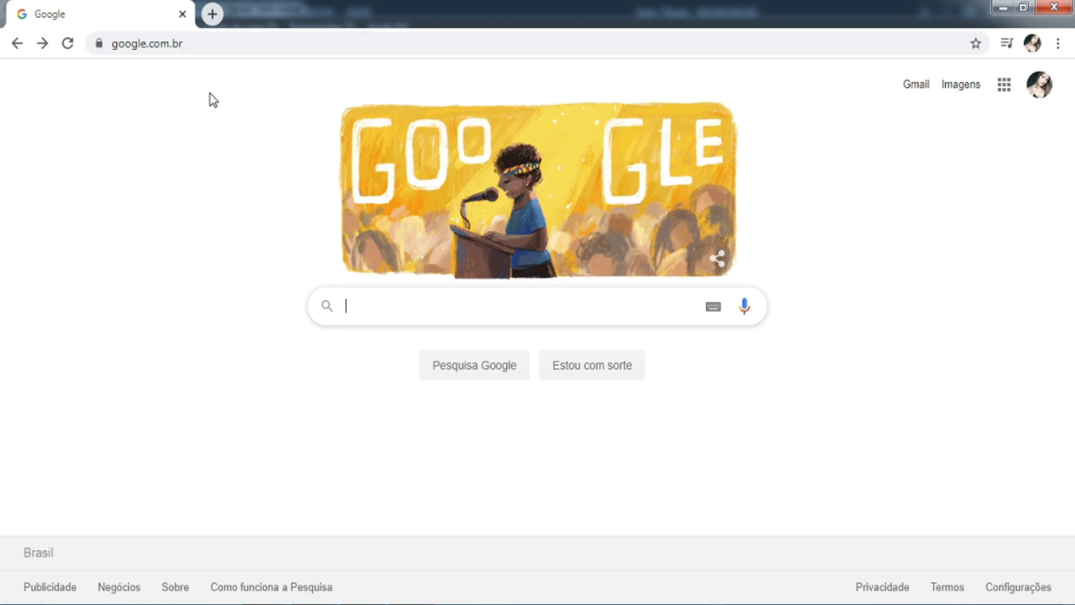
- Search the web for filmora and open the official Filmora Video Editor page
{"action": "left_click", "coordinate": [218, 43]}
{"action": "type", "text": "filmor"}
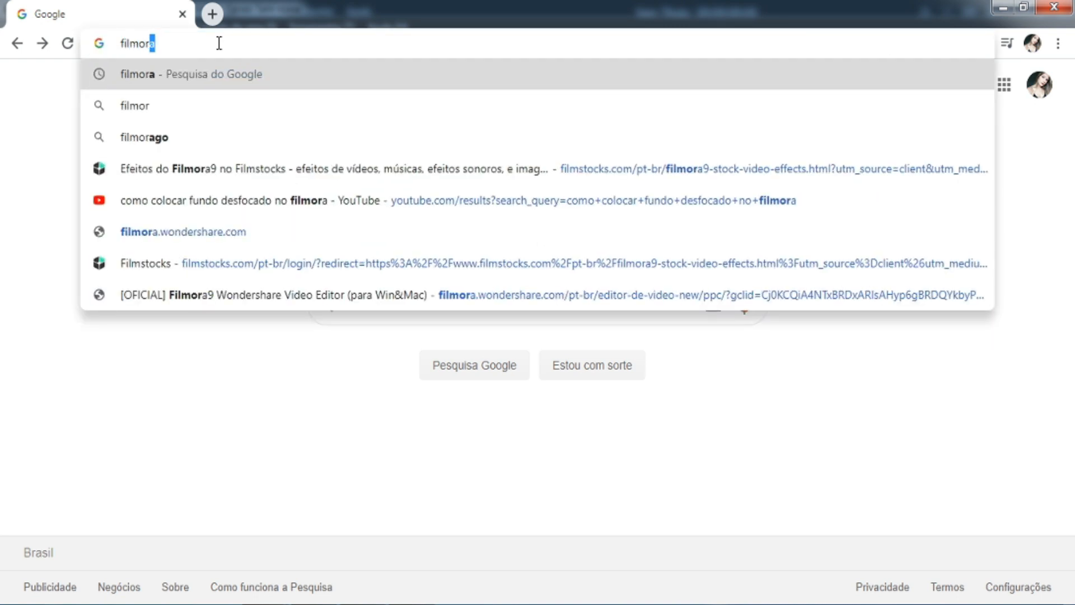
{"action": "key", "text": "Return"}
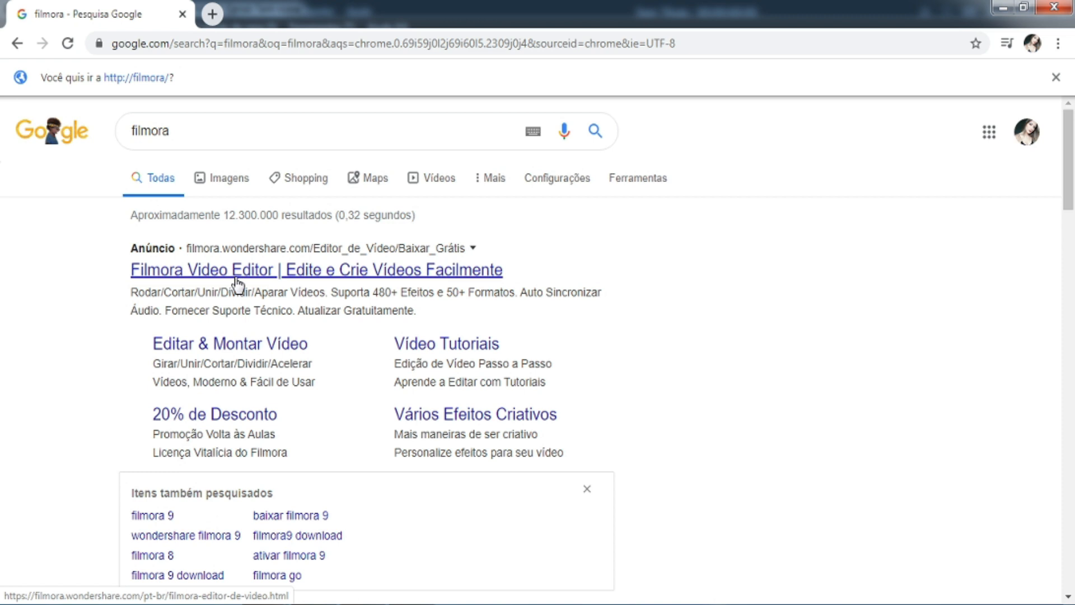
{"action": "left_click", "coordinate": [320, 256]}
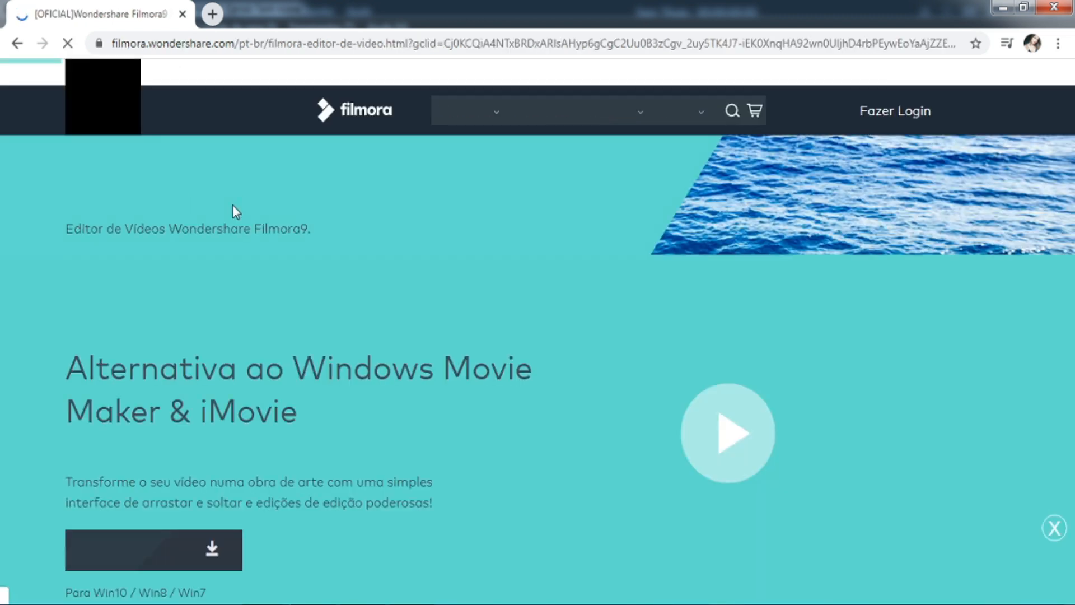
- Look over the Filmora9 product page and choose its free Windows download
{"action": "scroll", "coordinate": [461, 291], "scroll_direction": "down", "scroll_amount": 1}
{"action": "scroll", "coordinate": [466, 291], "scroll_direction": "down", "scroll_amount": 2}
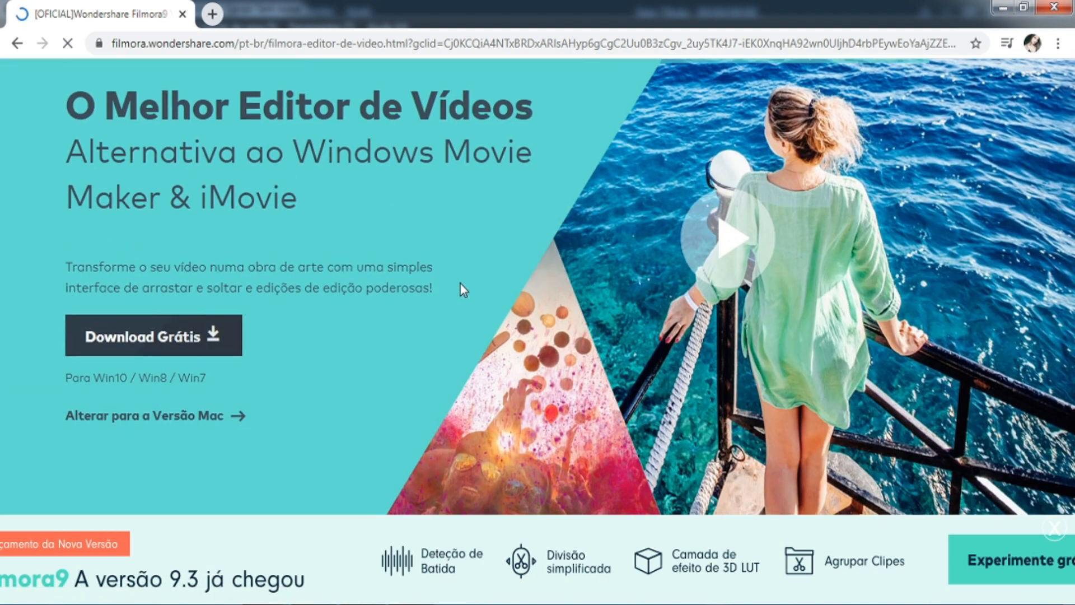
{"action": "scroll", "coordinate": [472, 278], "scroll_direction": "down", "scroll_amount": 3}
{"action": "scroll", "coordinate": [319, 425], "scroll_direction": "down", "scroll_amount": 5}
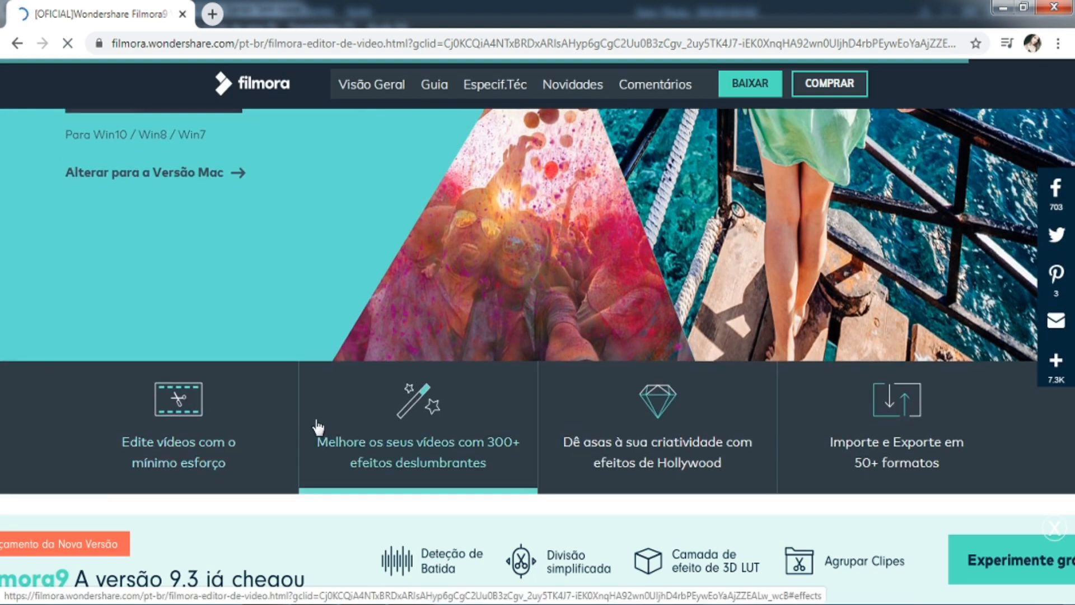
{"action": "scroll", "coordinate": [376, 386], "scroll_direction": "up", "scroll_amount": 8}
{"action": "scroll", "coordinate": [492, 217], "scroll_direction": "up", "scroll_amount": 3}
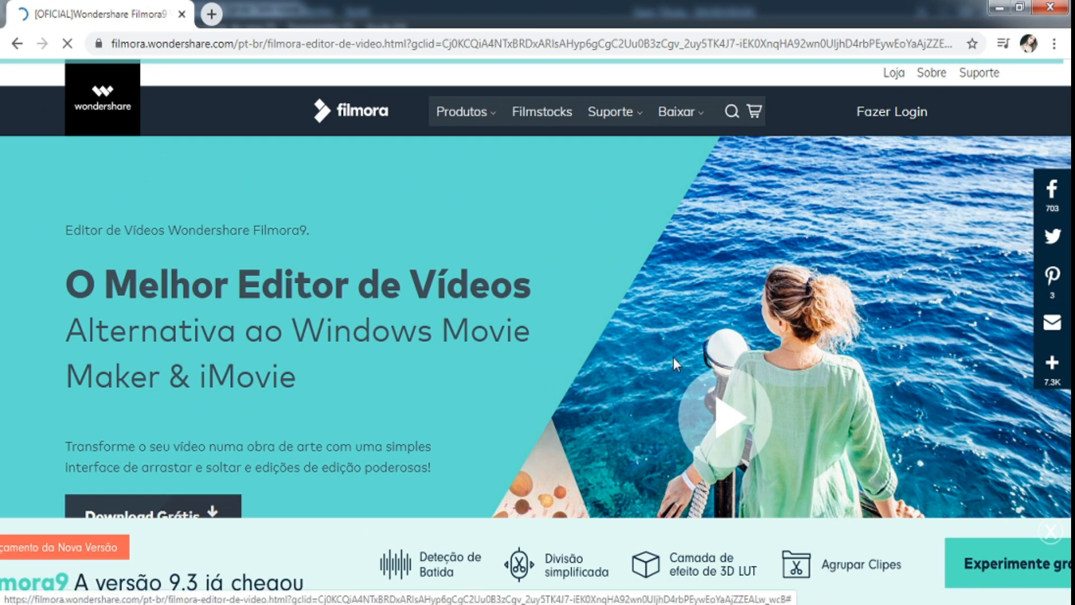
{"action": "scroll", "coordinate": [677, 358], "scroll_direction": "down", "scroll_amount": 4}
{"action": "left_click", "coordinate": [160, 282]}
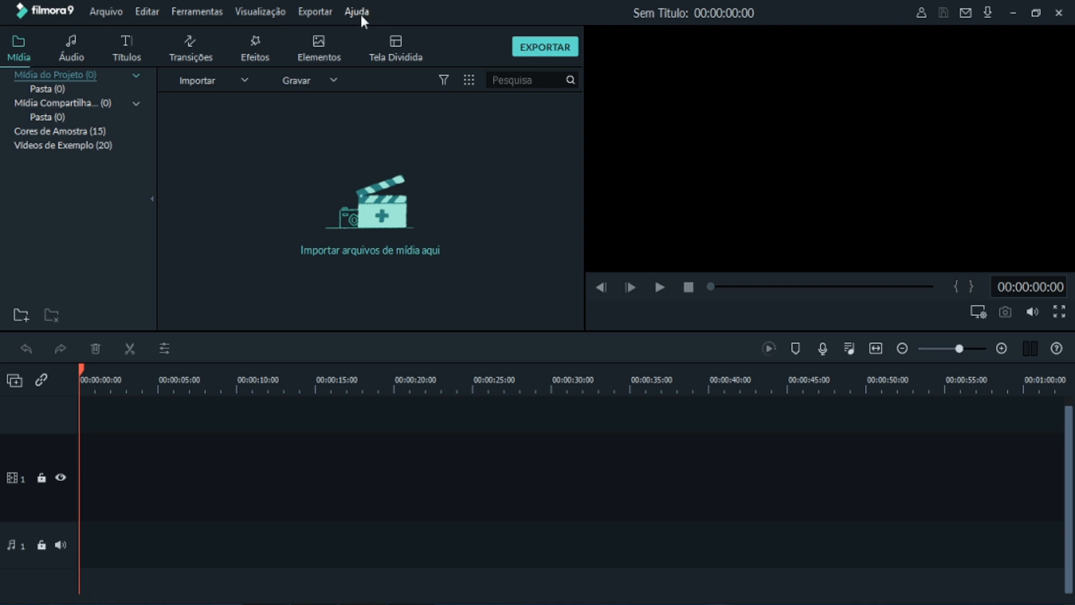
{"action": "left_click", "coordinate": [116, 10]}
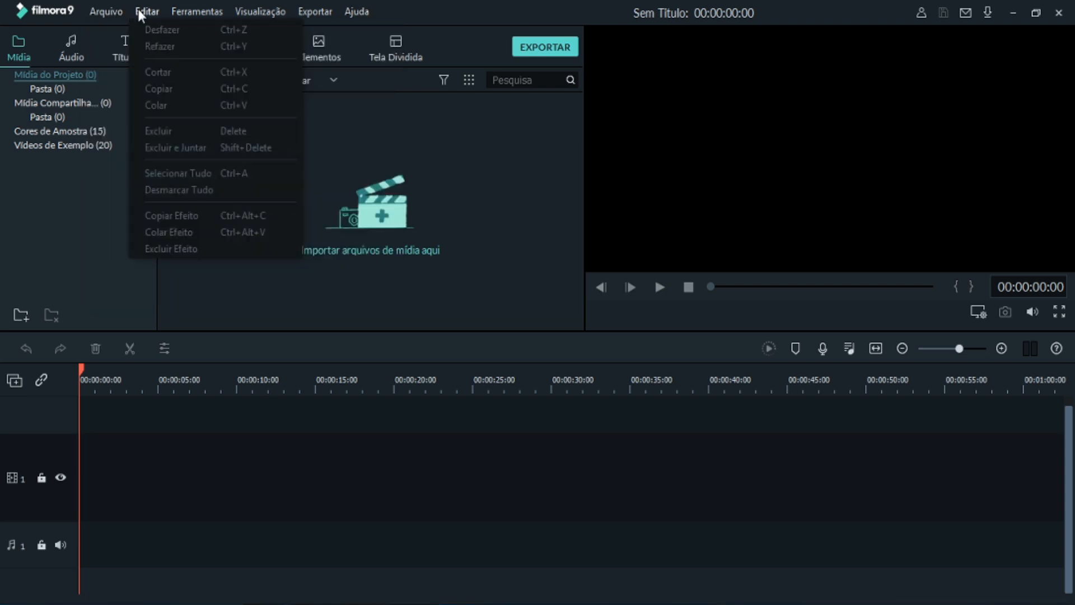
{"action": "left_click", "coordinate": [139, 10]}
{"action": "left_click", "coordinate": [179, 10]}
{"action": "mouse_move", "coordinate": [312, 10]}
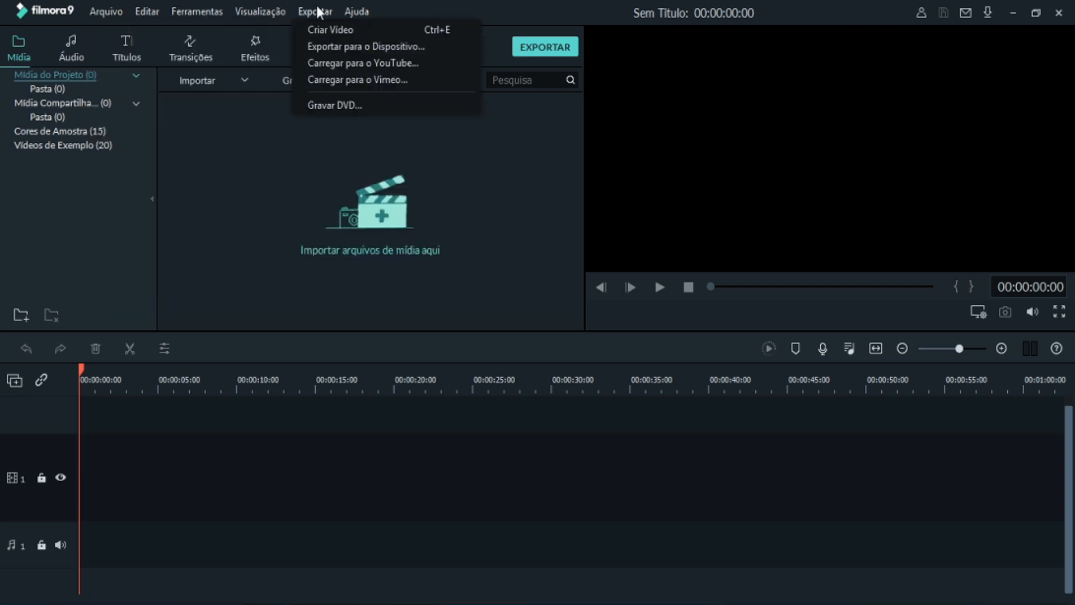
{"action": "mouse_move", "coordinate": [112, 14]}
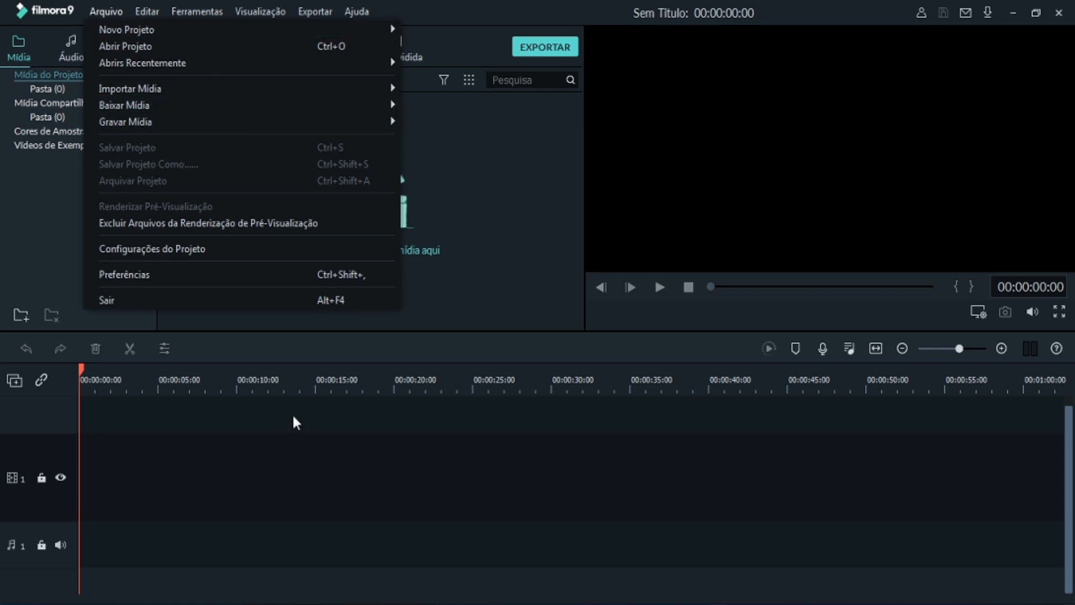
{"action": "left_click", "coordinate": [491, 440]}
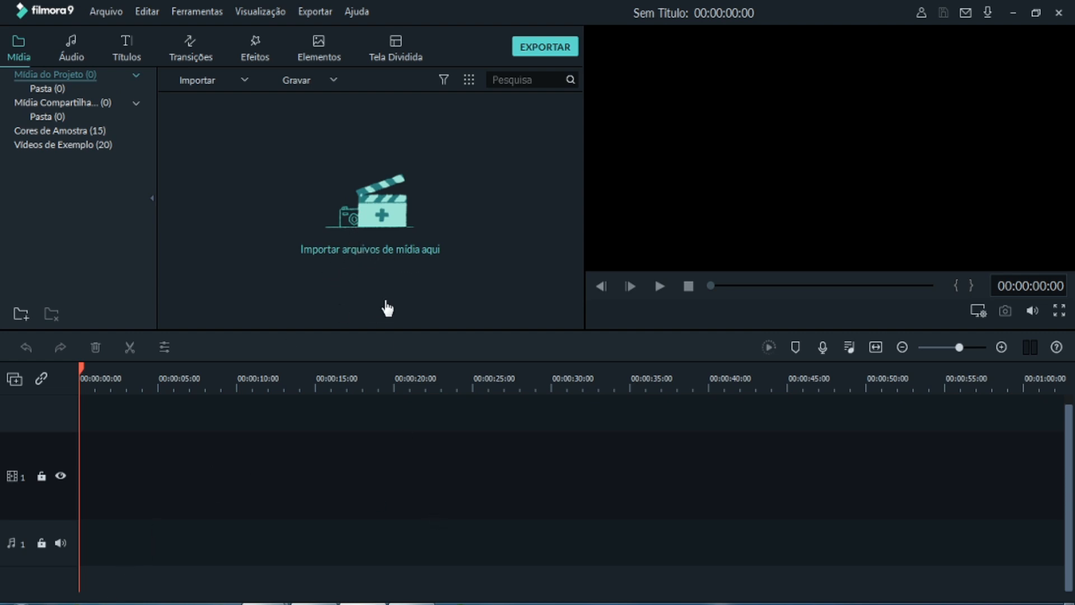
- Import the IMG_0950 video from the vídeos folder into the project media
{"action": "left_click", "coordinate": [106, 11]}
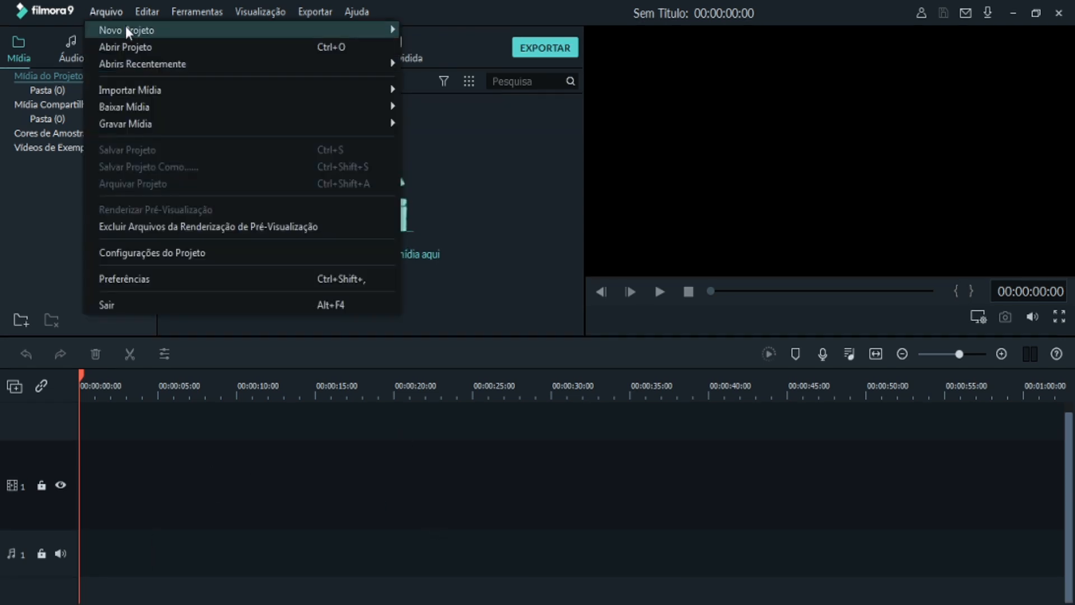
{"action": "mouse_move", "coordinate": [138, 20]}
{"action": "mouse_move", "coordinate": [104, 13]}
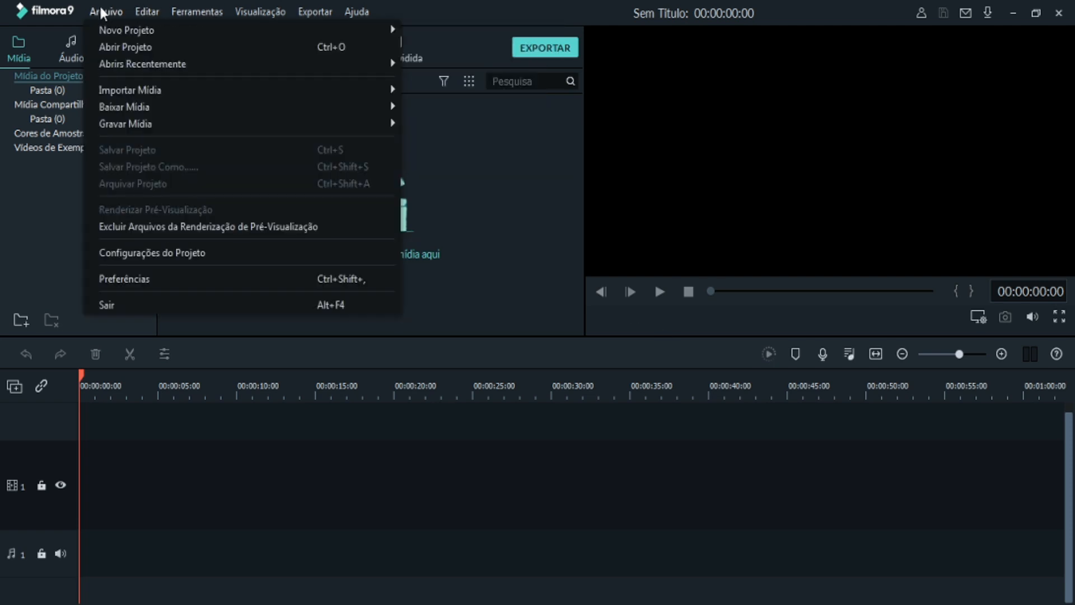
{"action": "mouse_move", "coordinate": [173, 88]}
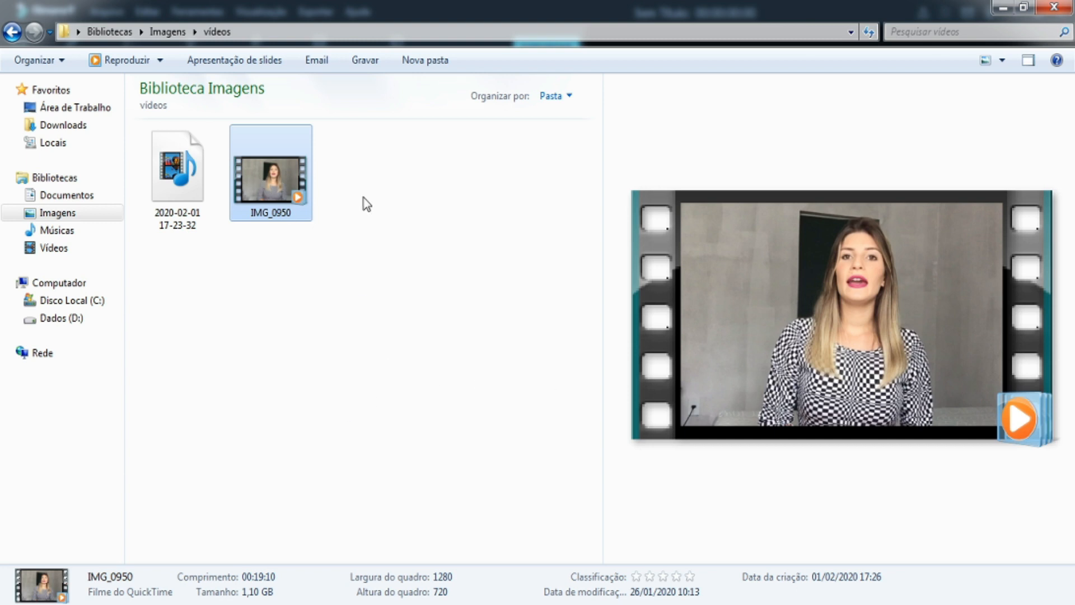
{"action": "left_click_drag", "start_coordinate": [256, 178], "coordinate": [338, 314]}
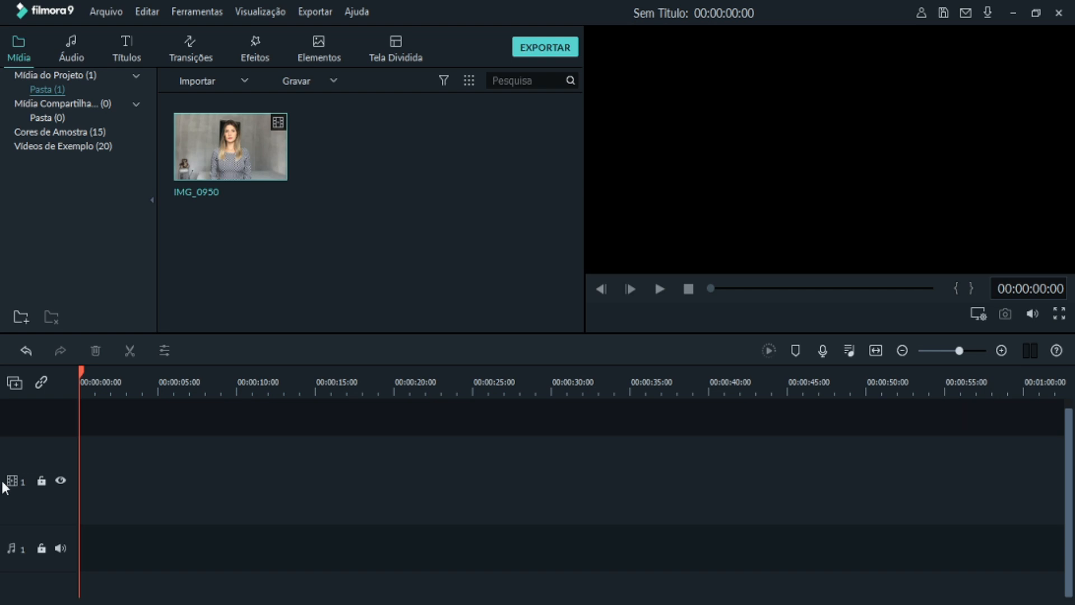
- Place IMG_0950 at the start of video track 1, declining to change the project settings to match the media
{"action": "left_click_drag", "start_coordinate": [246, 163], "coordinate": [80, 466]}
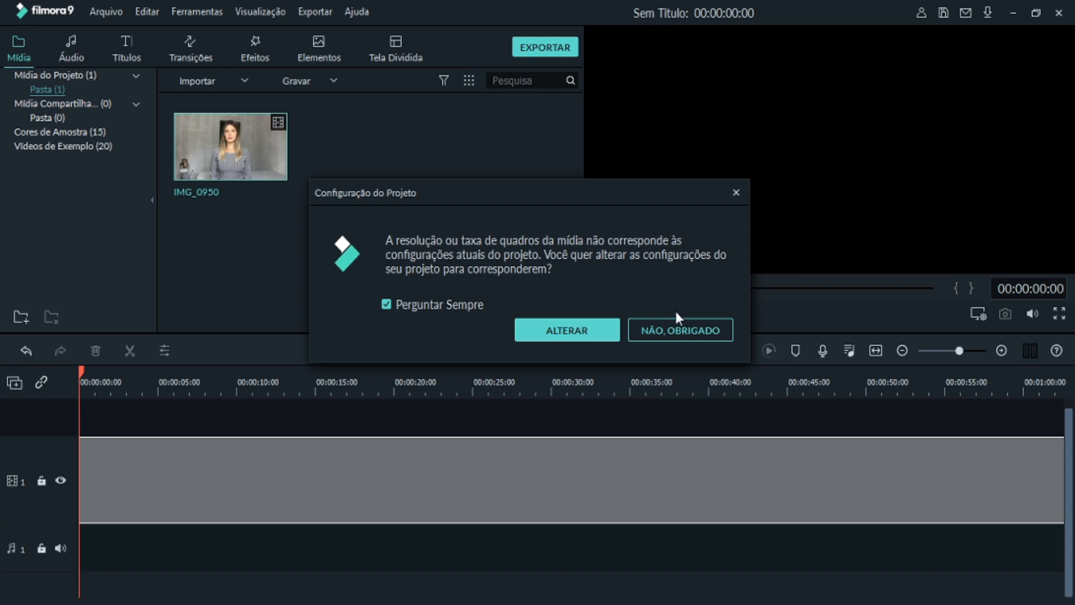
{"action": "left_click", "coordinate": [687, 331]}
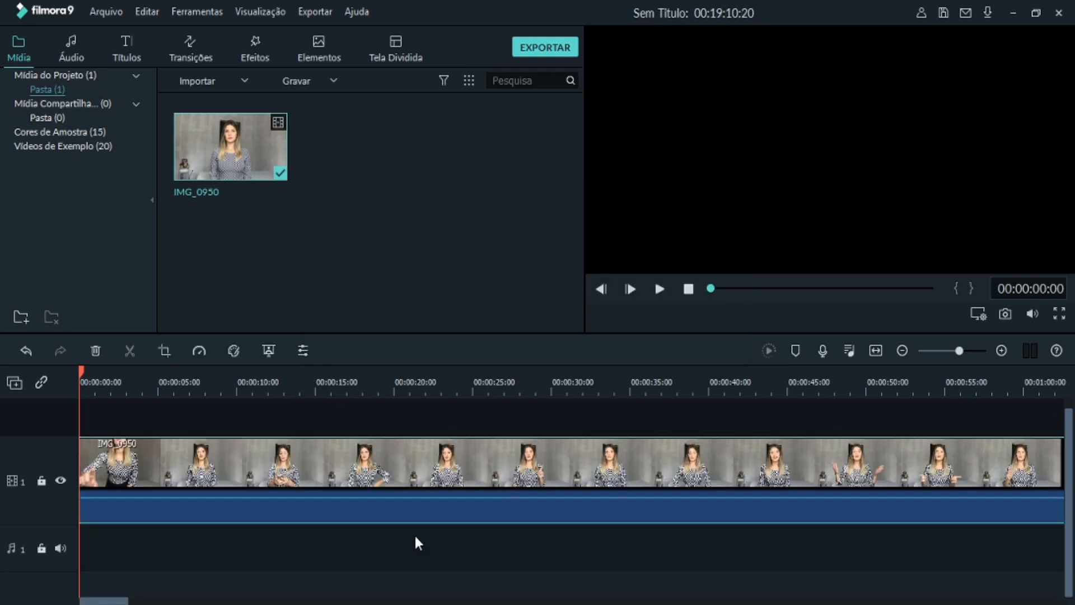
{"action": "mouse_move", "coordinate": [100, 602]}
{"action": "left_mouse_down"}
{"action": "mouse_move", "coordinate": [468, 600]}
{"action": "mouse_move", "coordinate": [542, 580]}
{"action": "mouse_move", "coordinate": [699, 585]}
{"action": "mouse_move", "coordinate": [892, 567]}
{"action": "mouse_move", "coordinate": [1042, 598]}
{"action": "mouse_move", "coordinate": [103, 600]}
{"action": "left_mouse_up"}
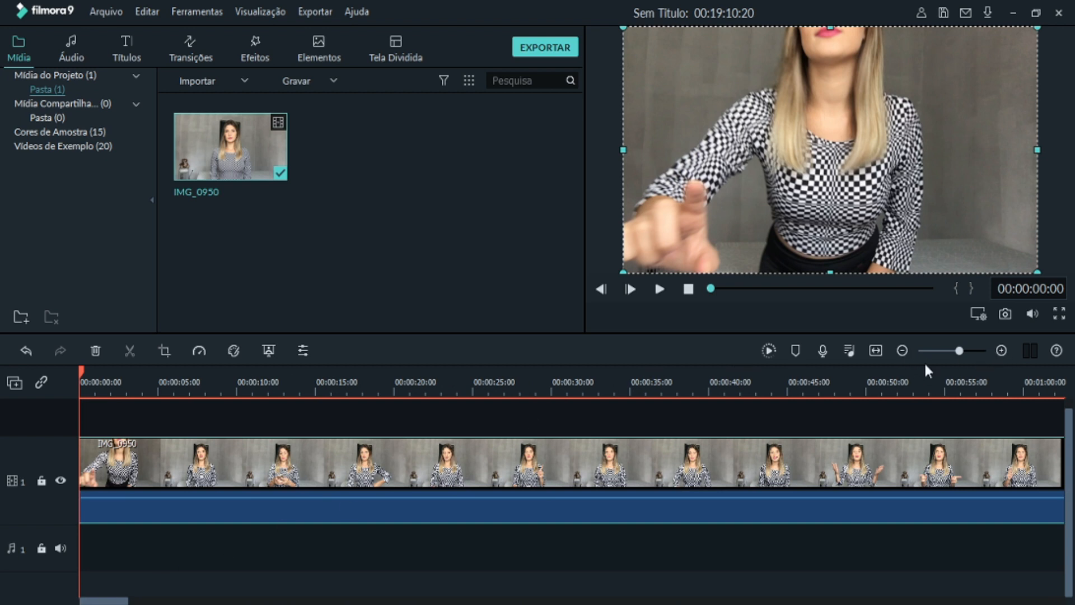
- Examine the full length of the IMG_0950 clip on the timeline at wider and closer zoom levels
{"action": "left_click", "coordinate": [902, 350]}
{"action": "left_click", "coordinate": [902, 349]}
{"action": "left_click", "coordinate": [902, 349]}
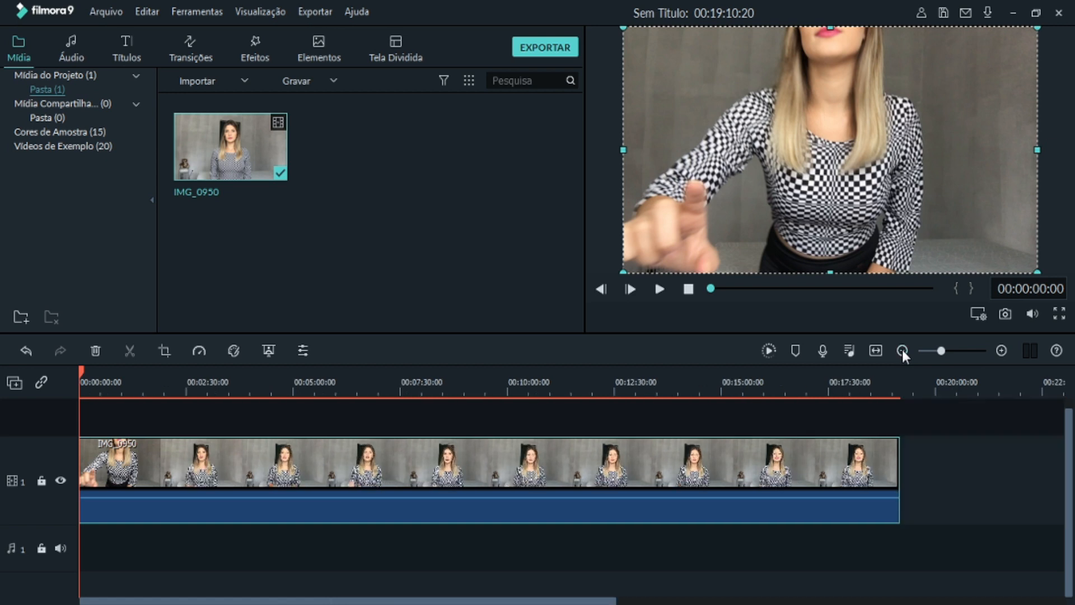
{"action": "left_click", "coordinate": [902, 350]}
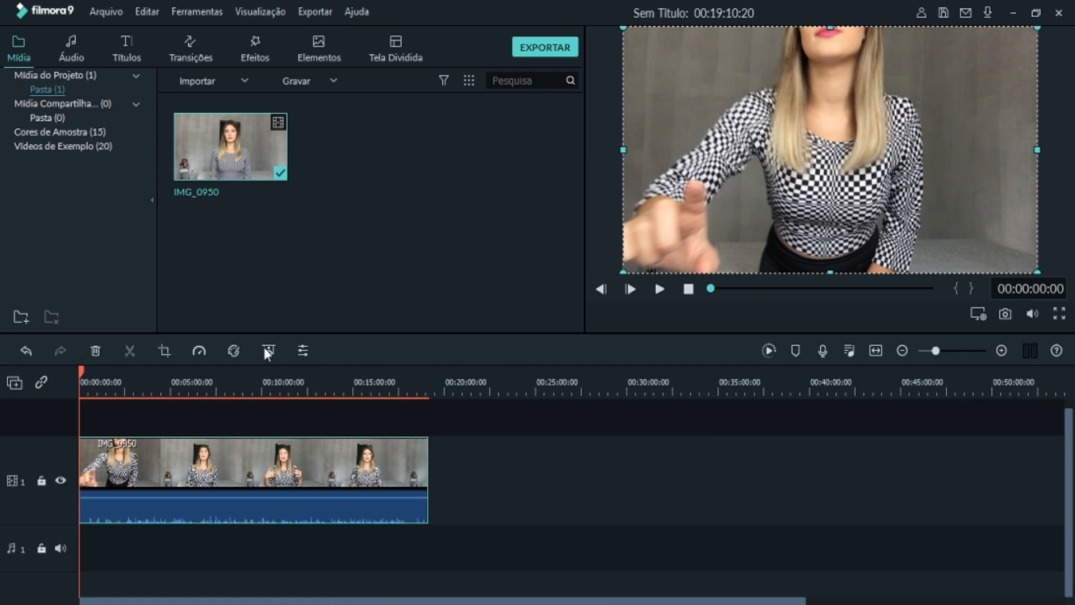
{"action": "left_click", "coordinate": [1000, 351]}
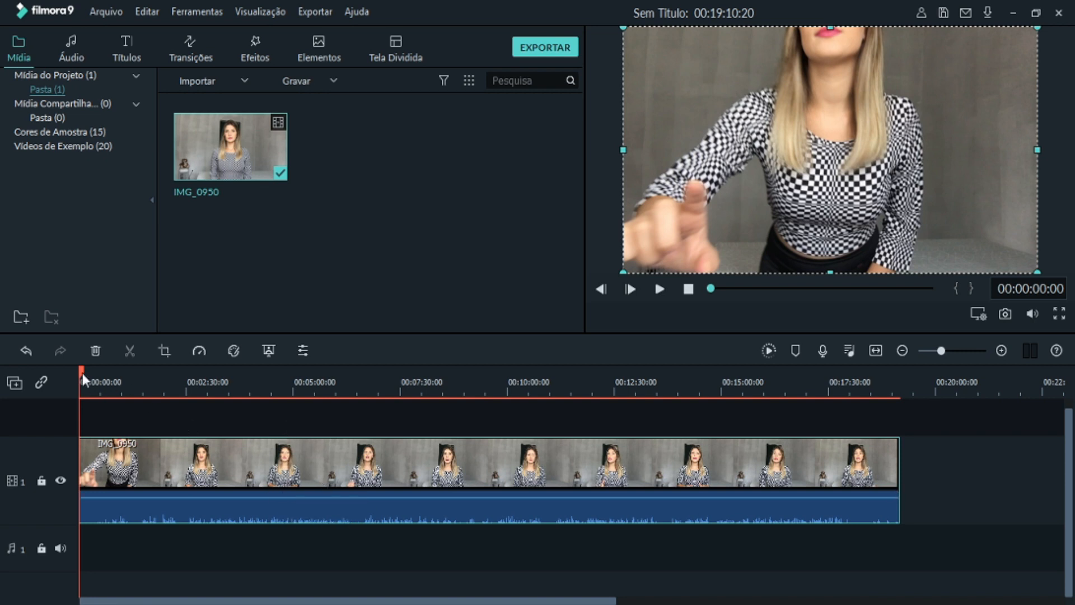
{"action": "left_click", "coordinate": [1001, 350]}
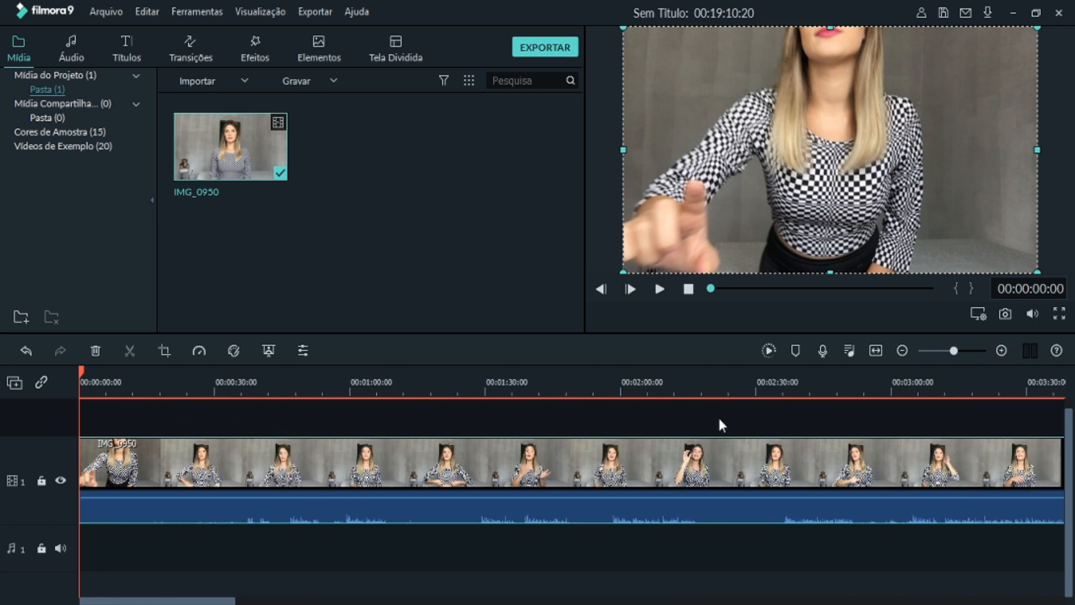
{"action": "left_click", "coordinate": [902, 351]}
{"action": "left_click", "coordinate": [902, 351]}
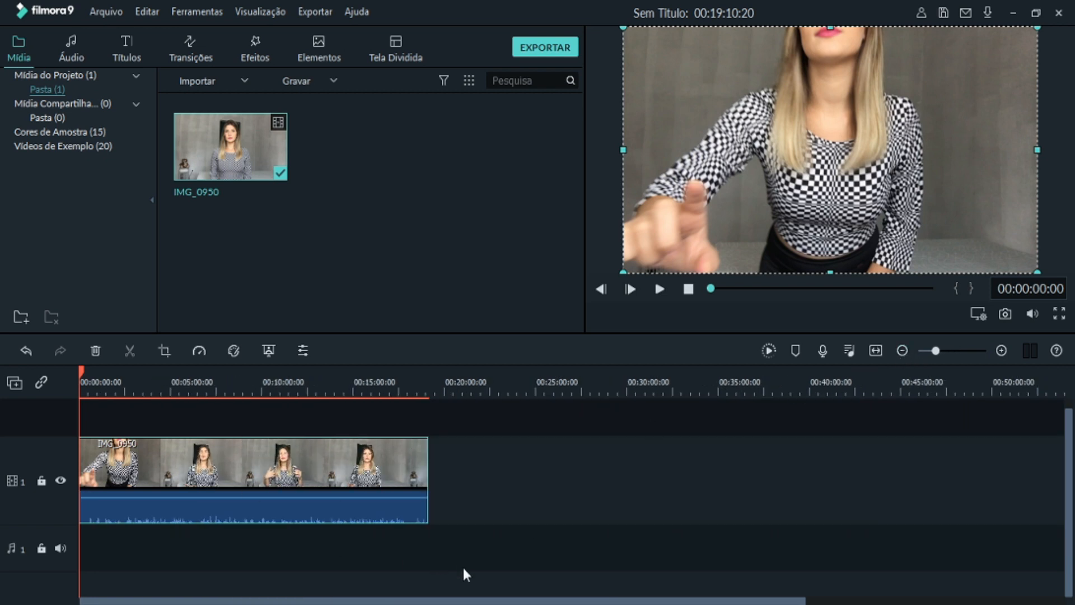
{"action": "left_click", "coordinate": [1001, 350]}
{"action": "left_click", "coordinate": [1001, 351]}
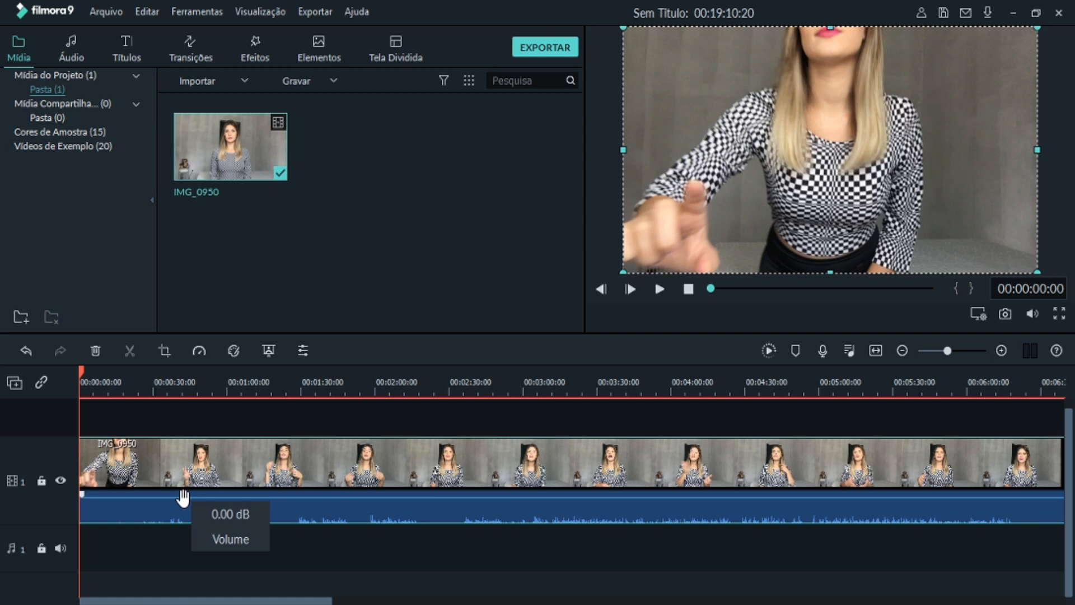
- Try a volume of 6.00 dB on the IMG_0950 clip, and lower its volume line fully to silence the original audio
{"action": "left_click_drag", "start_coordinate": [184, 500], "coordinate": [194, 382]}
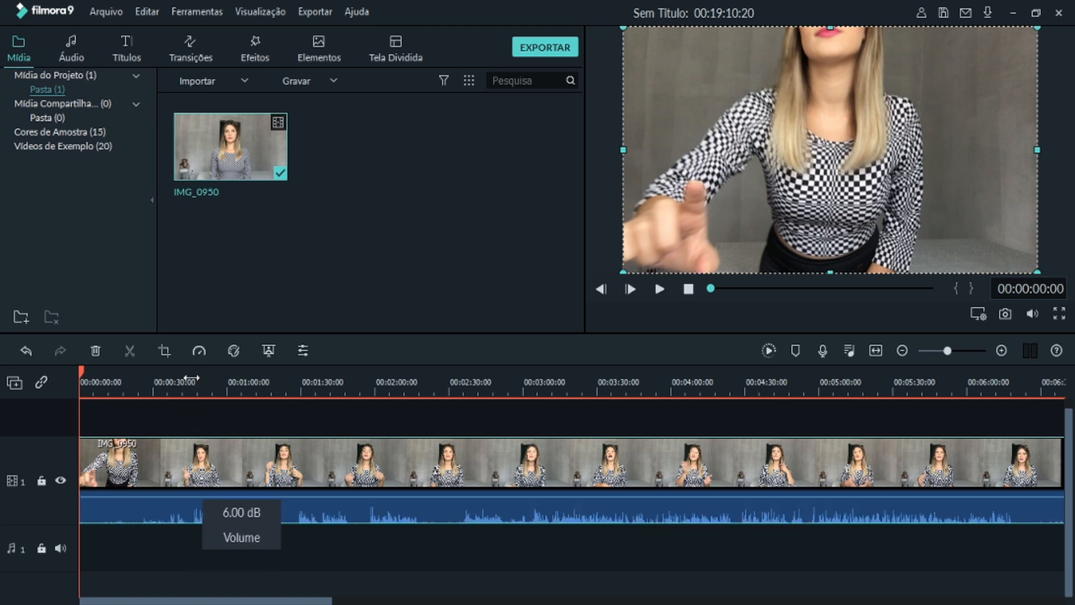
{"action": "left_click_drag", "start_coordinate": [190, 501], "coordinate": [189, 524]}
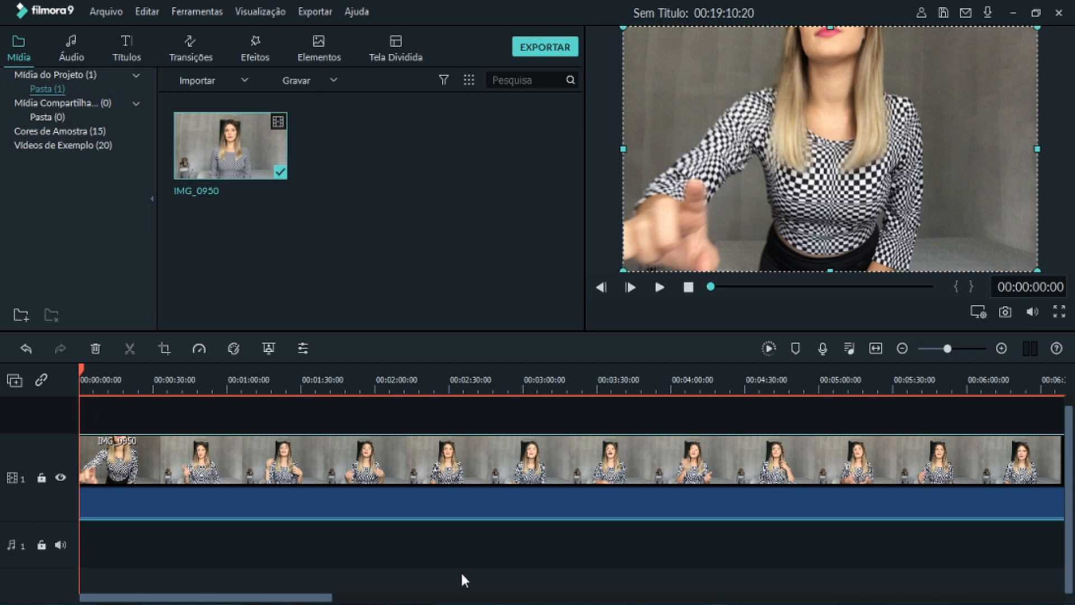
{"action": "left_click_drag", "start_coordinate": [209, 518], "coordinate": [208, 554]}
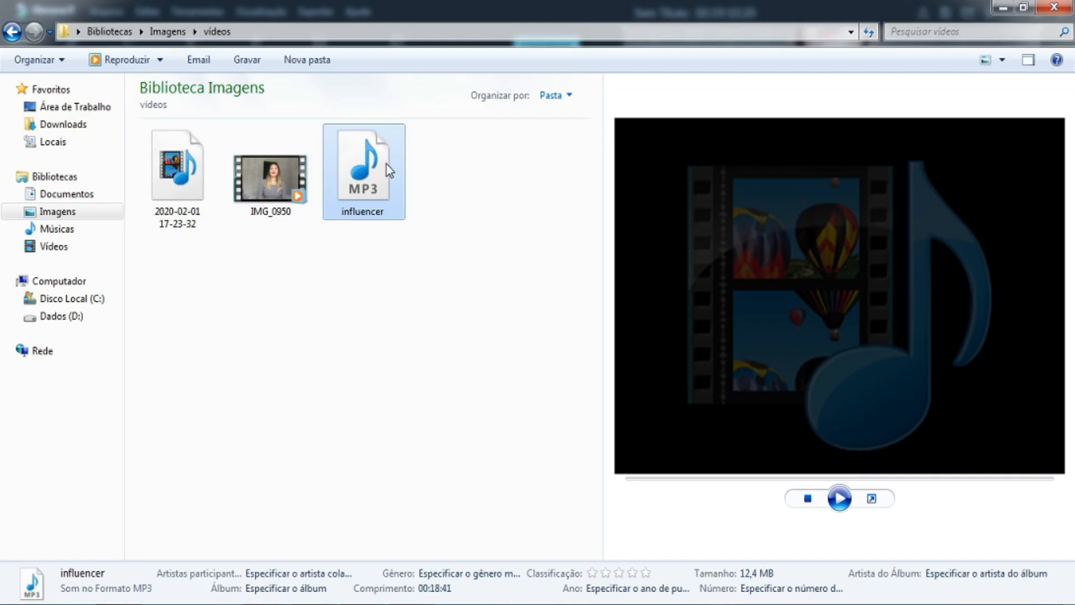
- Place the influencer audio at the start of audio track 1 beneath the video and adjust its volume line
{"action": "left_click_drag", "start_coordinate": [386, 163], "coordinate": [147, 549]}
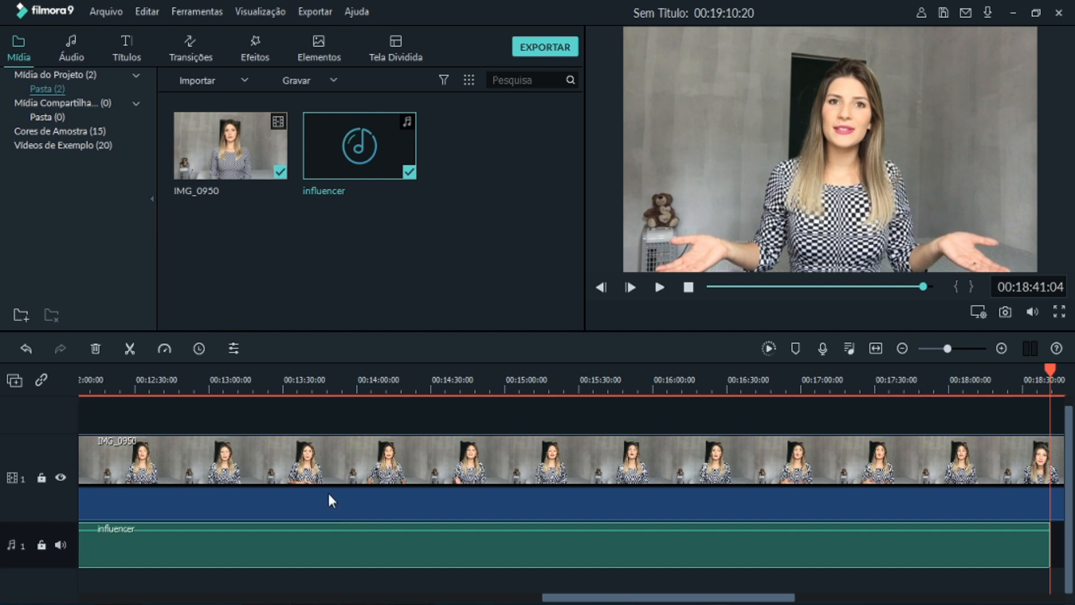
{"action": "left_click_drag", "start_coordinate": [544, 599], "coordinate": [82, 601]}
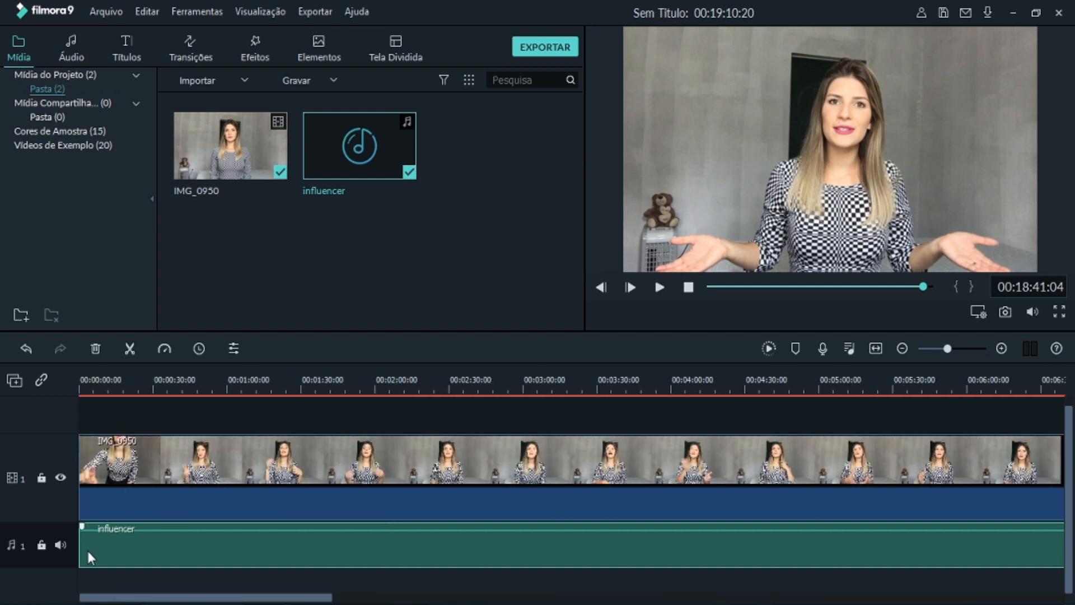
{"action": "key", "text": "ctrl+z"}
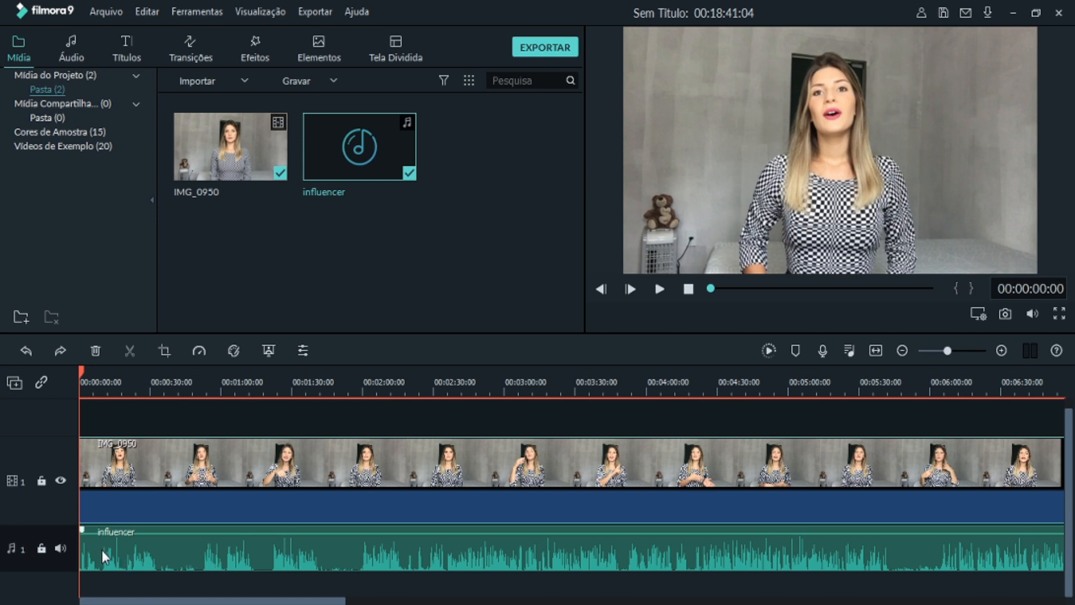
{"action": "left_click_drag", "start_coordinate": [197, 533], "coordinate": [197, 521]}
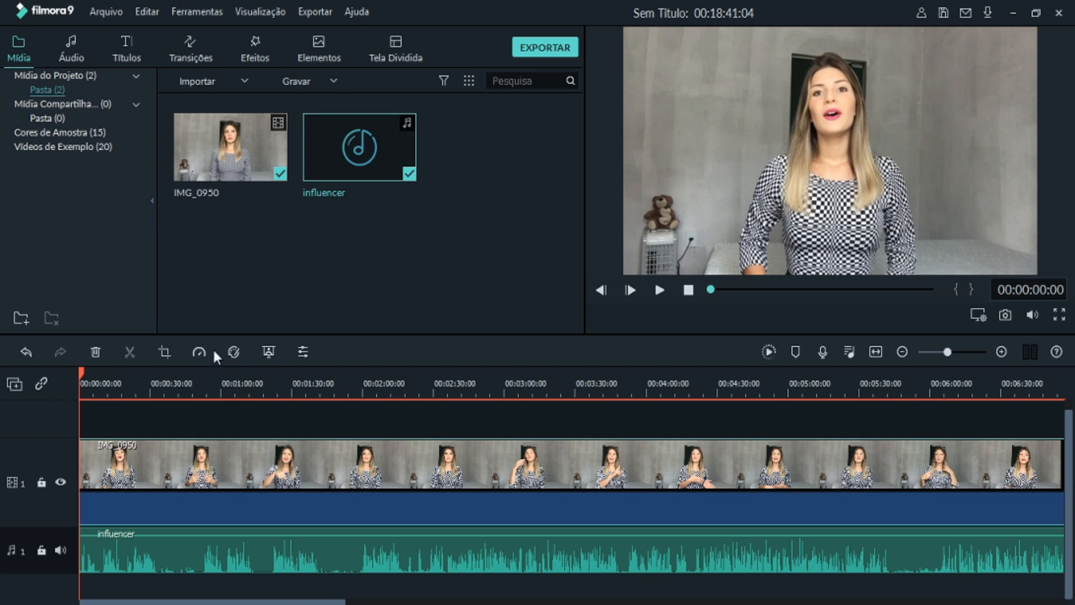
- Open advanced colour correction for the IMG_0950 clip and examine the white balance, LUT 3D and Cor adjustment settings
{"action": "left_click", "coordinate": [233, 352]}
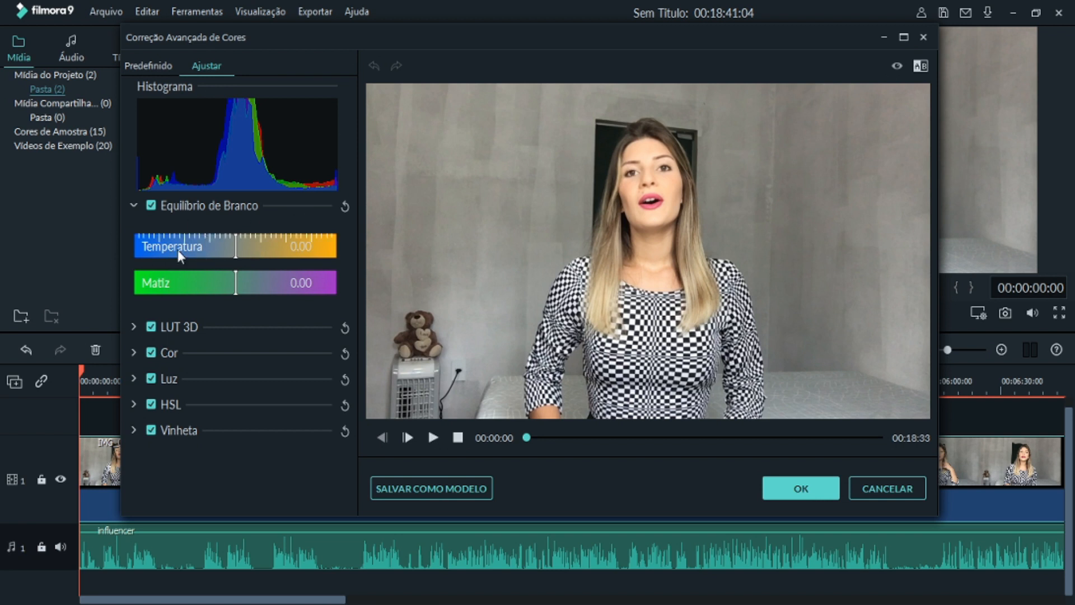
{"action": "left_click", "coordinate": [132, 327]}
{"action": "left_click", "coordinate": [133, 328]}
{"action": "left_click", "coordinate": [132, 353]}
{"action": "left_click", "coordinate": [133, 353]}
{"action": "left_click", "coordinate": [132, 353]}
{"action": "scroll", "coordinate": [158, 395], "scroll_direction": "down", "scroll_amount": 2}
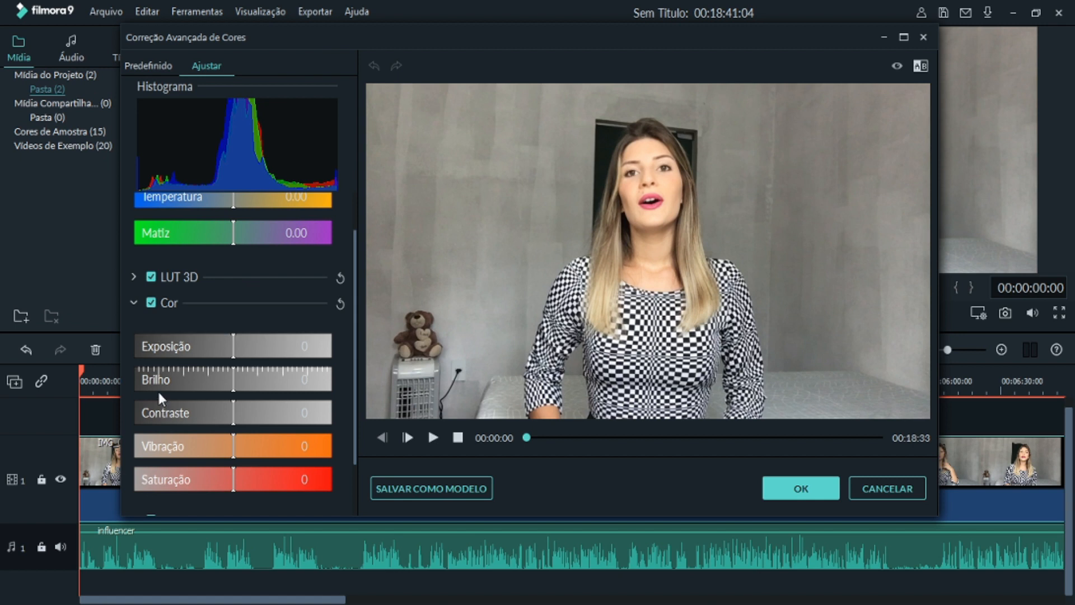
{"action": "scroll", "coordinate": [183, 417], "scroll_direction": "down", "scroll_amount": 2}
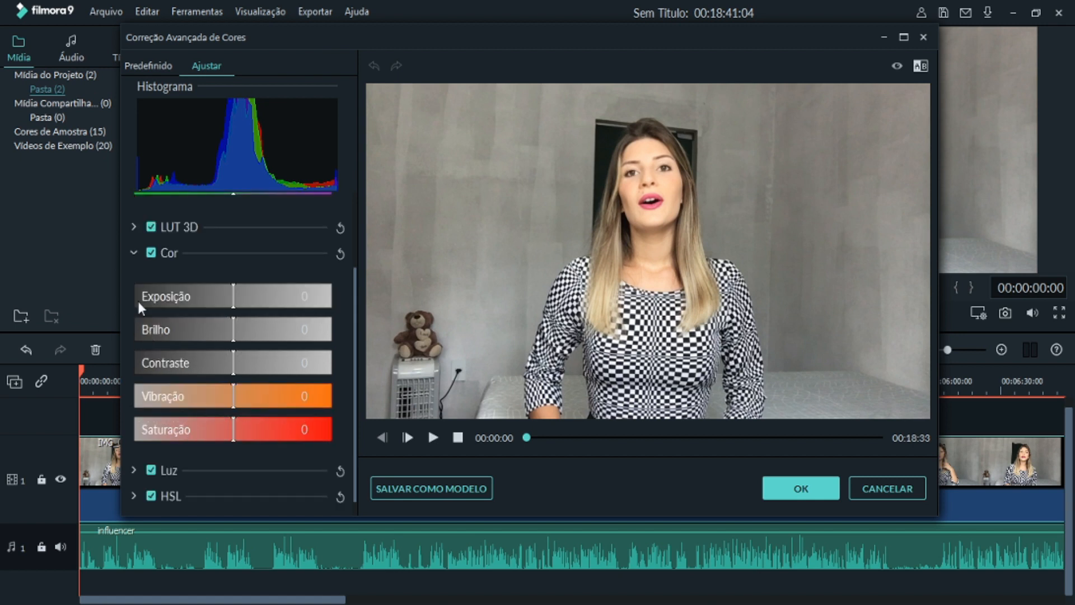
{"action": "left_click", "coordinate": [134, 253]}
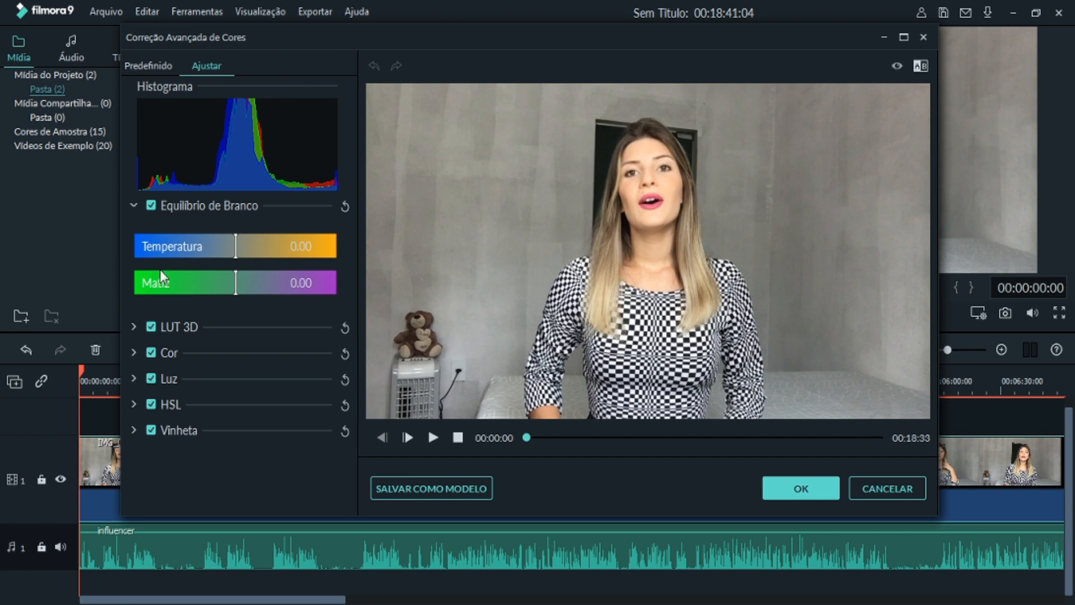
- Save the current colour adjustments as a custom template named Meu Modelo 1 teste
{"action": "left_click", "coordinate": [415, 490]}
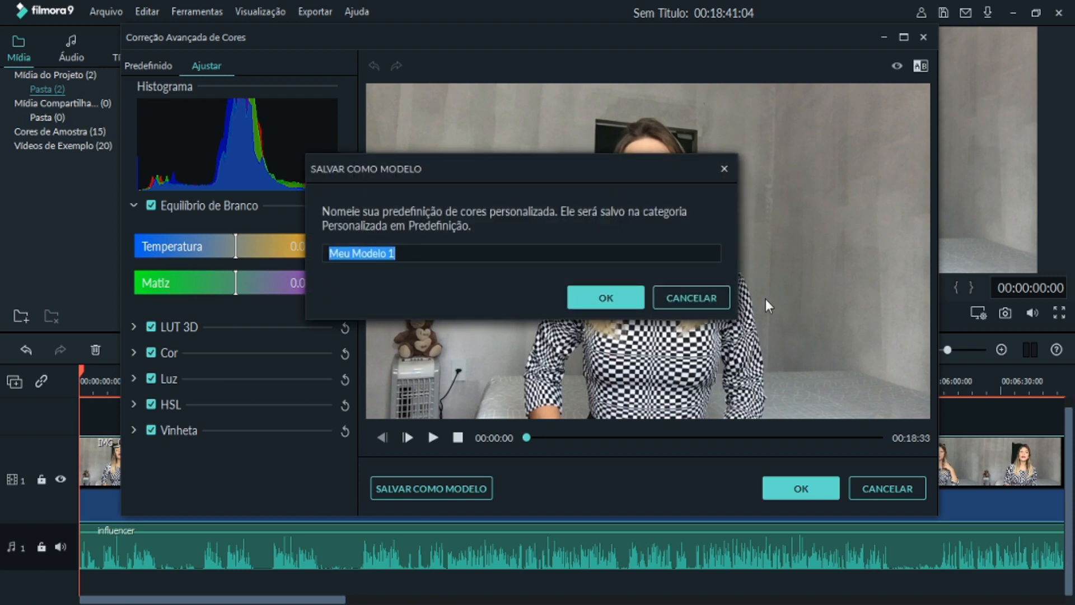
{"action": "left_click", "coordinate": [444, 254]}
{"action": "type", "text": "te"}
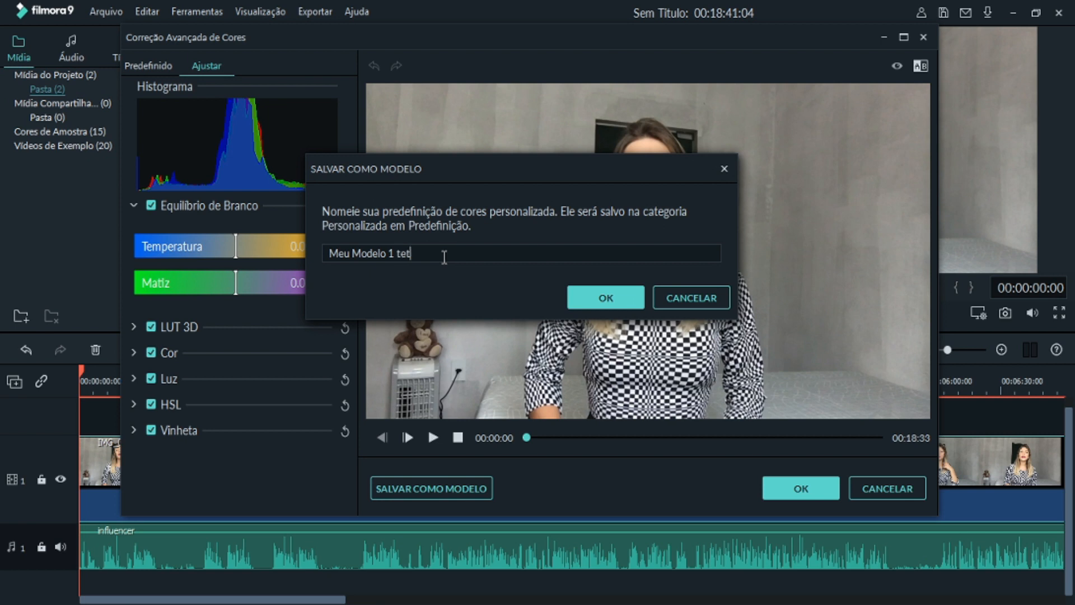
{"action": "type", "text": "ste"}
{"action": "left_click", "coordinate": [600, 297]}
- Check the Favorito category of the predefined colour templates, and filter the list to the Personalizado category
{"action": "left_click", "coordinate": [147, 66]}
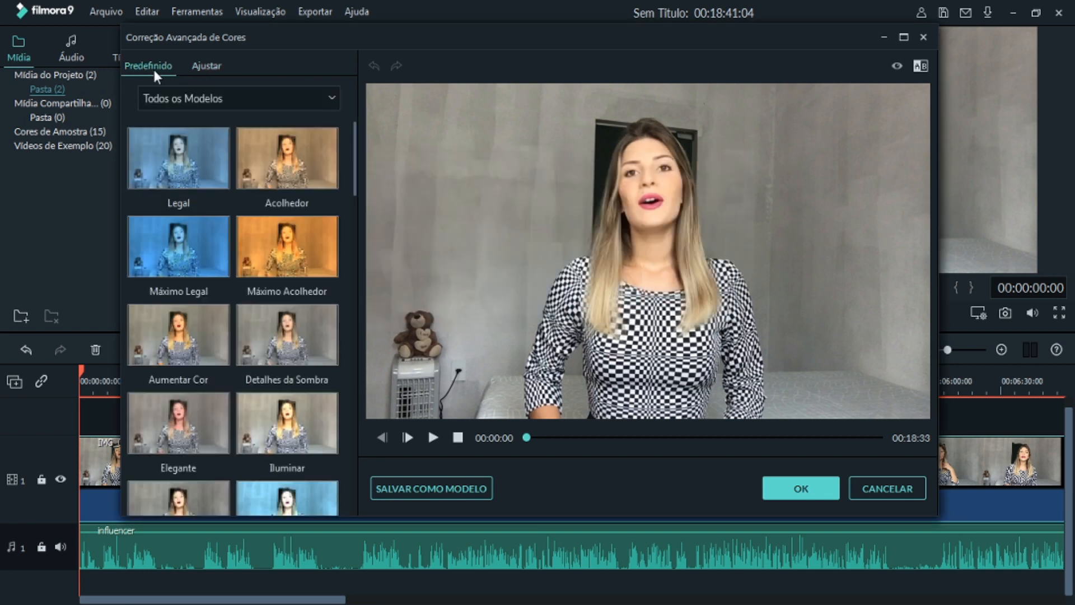
{"action": "left_click_drag", "start_coordinate": [357, 152], "coordinate": [340, 108]}
{"action": "left_click", "coordinate": [249, 101]}
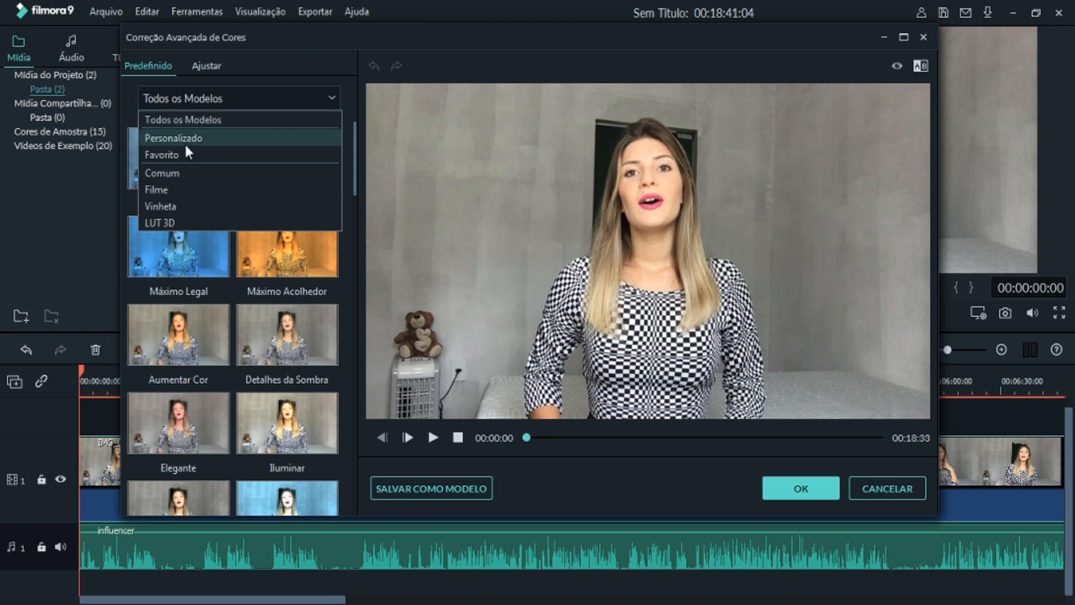
{"action": "left_click", "coordinate": [188, 152]}
{"action": "left_click", "coordinate": [165, 99]}
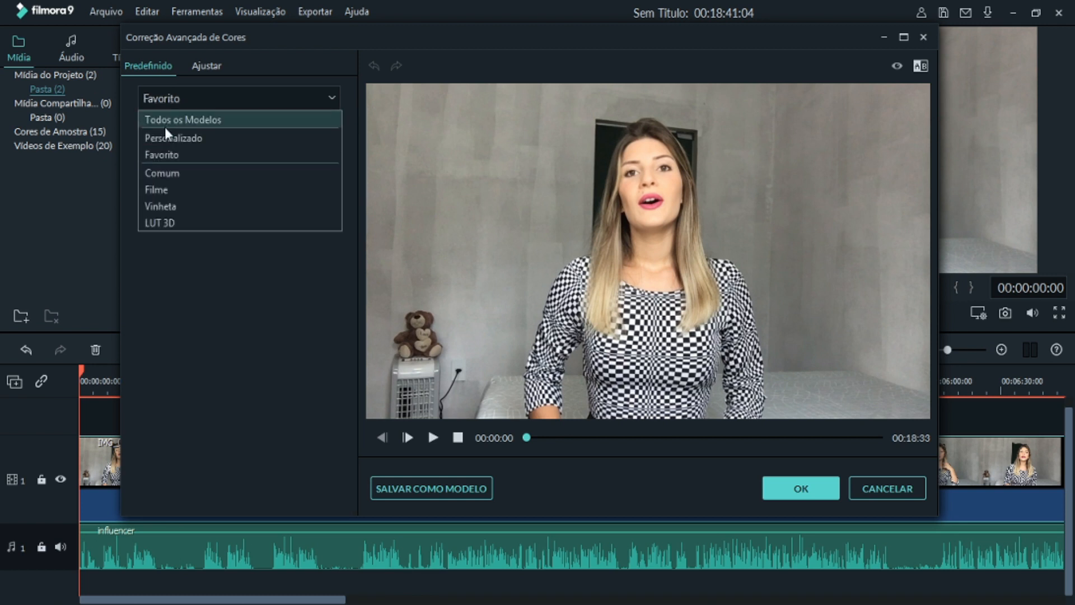
{"action": "left_click", "coordinate": [156, 138]}
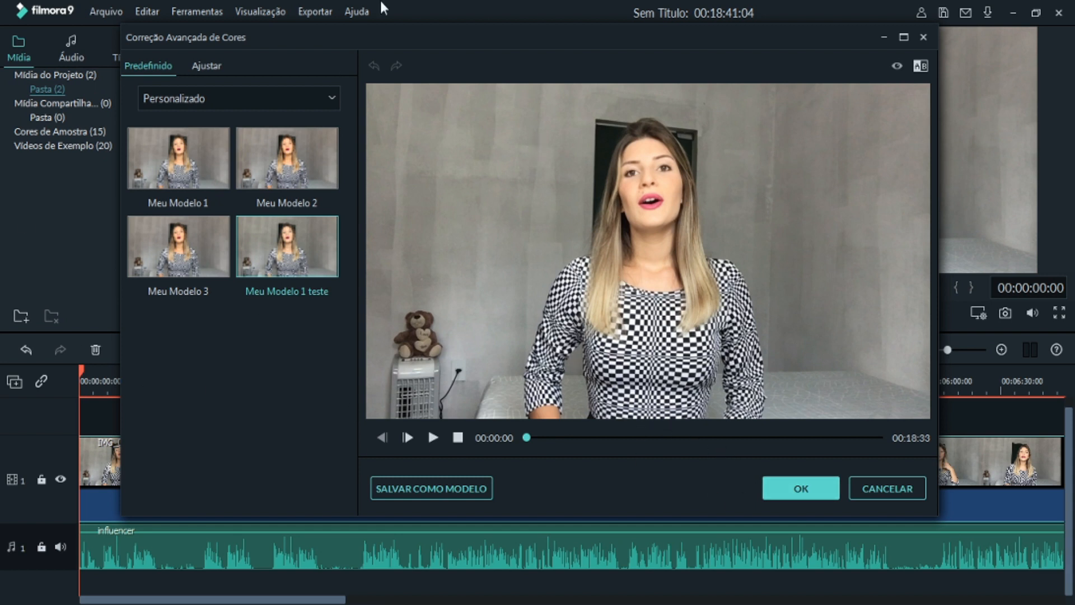
- Apply the custom template Meu Modelo 1 to the clip, compare it with the original picture and accept the colour correction
{"action": "left_click", "coordinate": [186, 170]}
{"action": "left_click", "coordinate": [279, 174]}
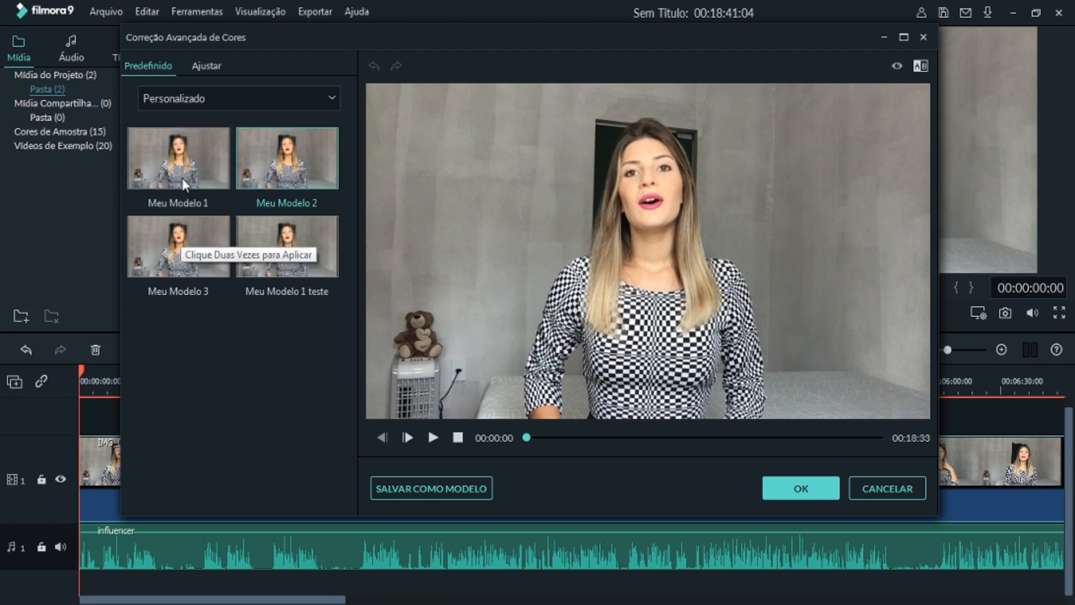
{"action": "double_click", "coordinate": [186, 163]}
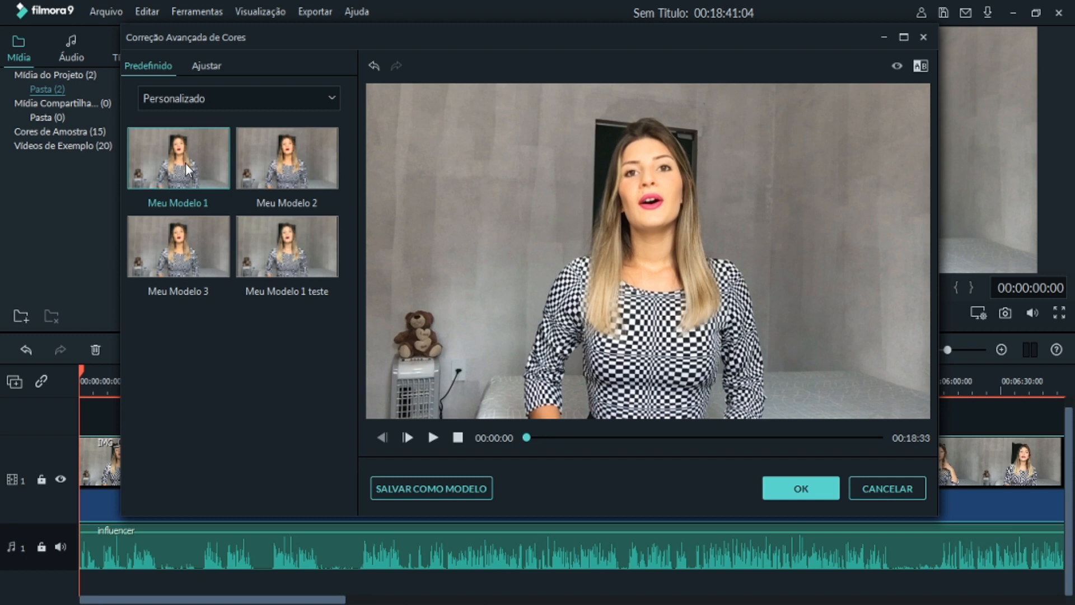
{"action": "left_click", "coordinate": [897, 65]}
{"action": "left_click", "coordinate": [783, 485]}
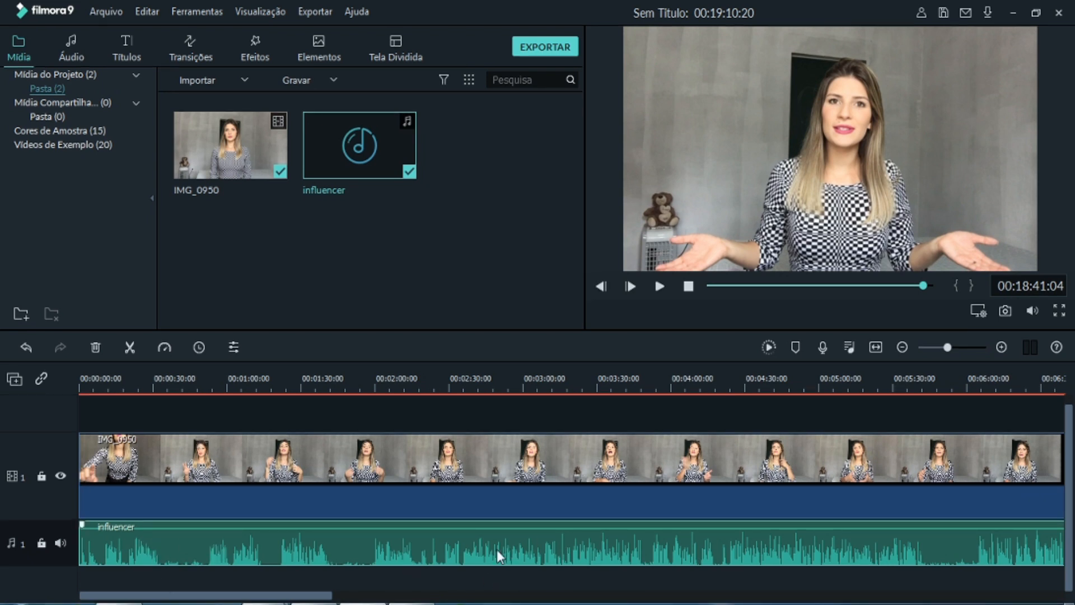
- Play the end and the opening of the timeline, and trim the unwanted beginning of the IMG_0950 clip
{"action": "left_click", "coordinate": [659, 289]}
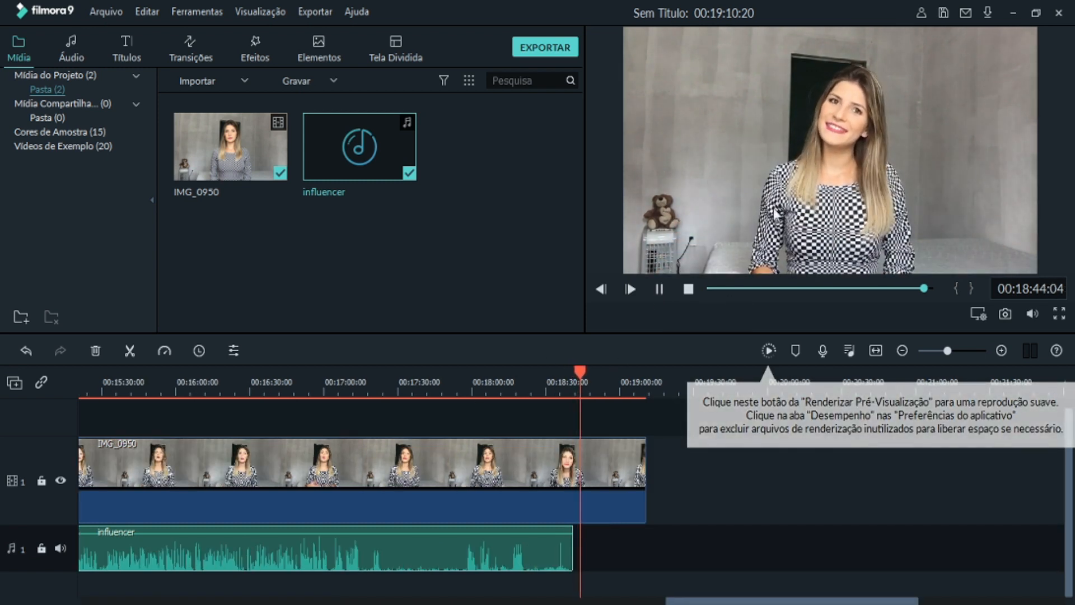
{"action": "left_click_drag", "start_coordinate": [577, 371], "coordinate": [1, 462]}
{"action": "key", "text": "space"}
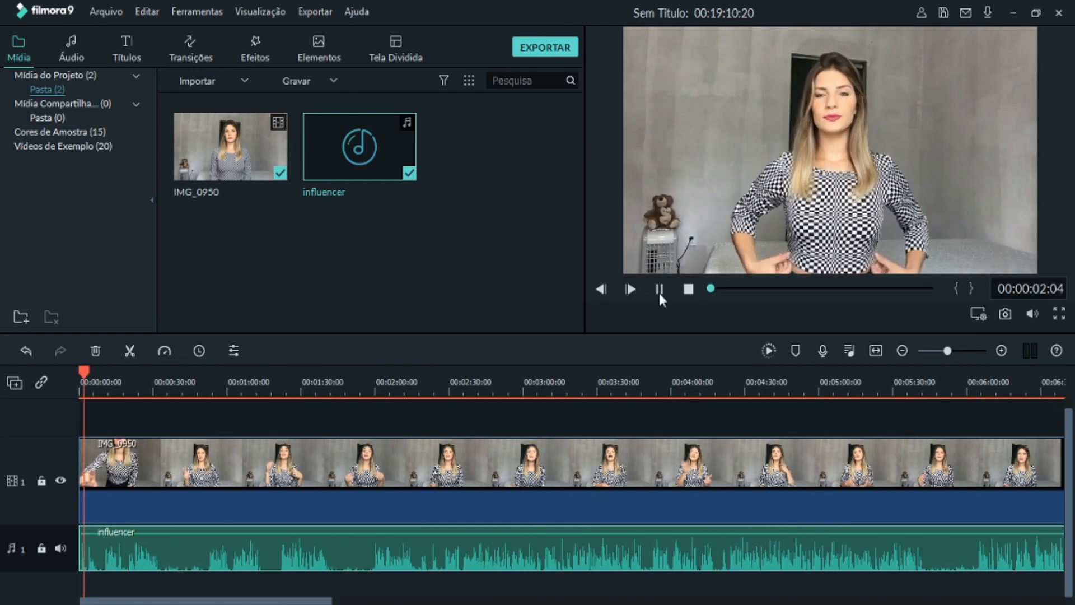
{"action": "left_click", "coordinate": [660, 294]}
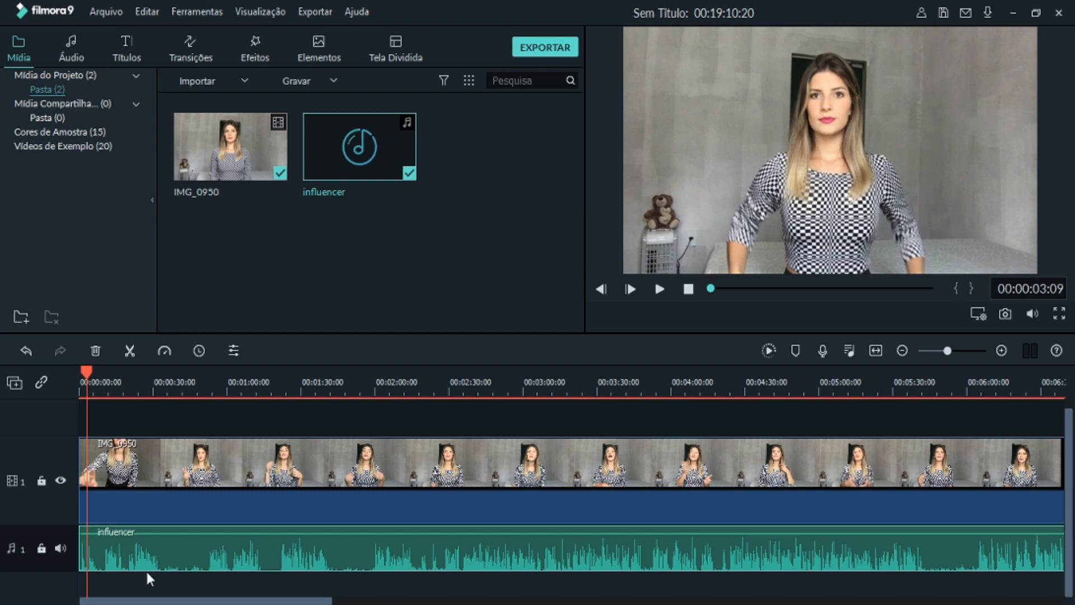
{"action": "left_click", "coordinate": [79, 470]}
{"action": "left_click_drag", "start_coordinate": [77, 468], "coordinate": [172, 504]}
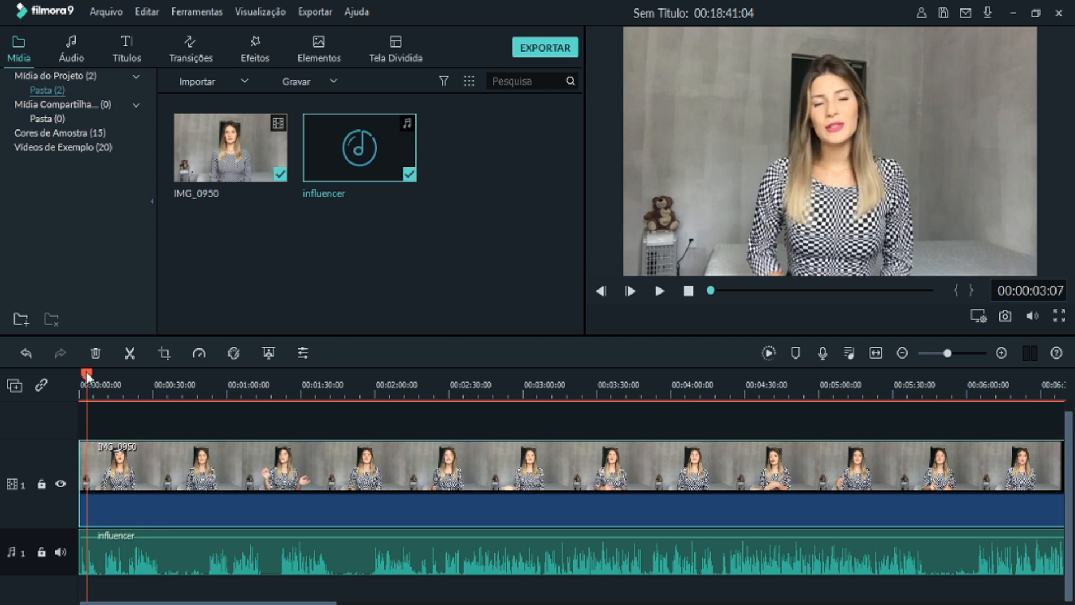
- Scrub through the timeline to find the first cut point, and split the video and audio at 00:00:34:15
{"action": "left_click_drag", "start_coordinate": [86, 376], "coordinate": [567, 417]}
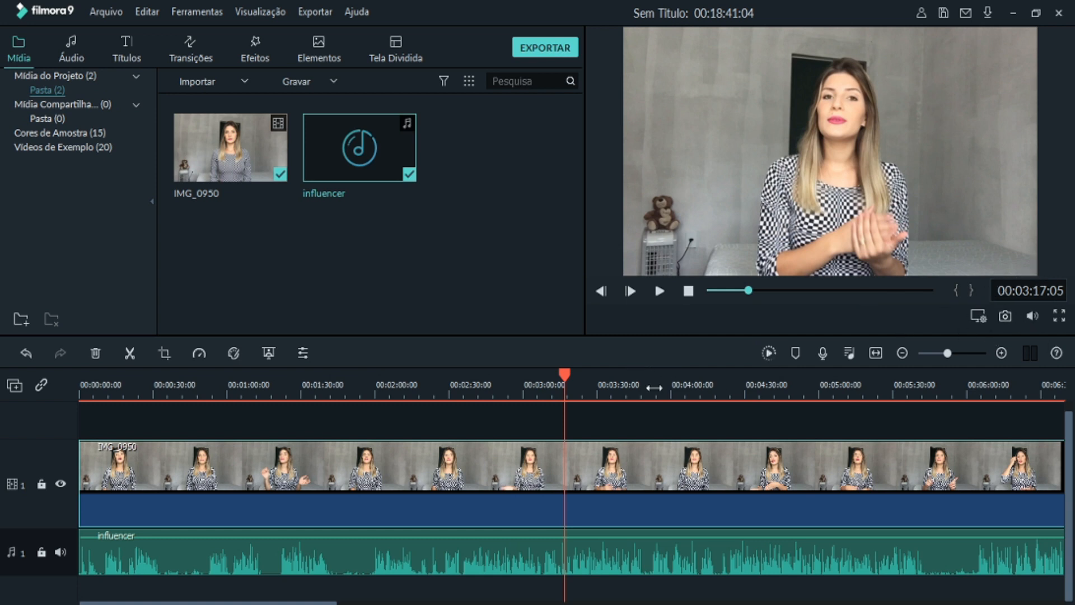
{"action": "left_click_drag", "start_coordinate": [560, 374], "coordinate": [854, 465]}
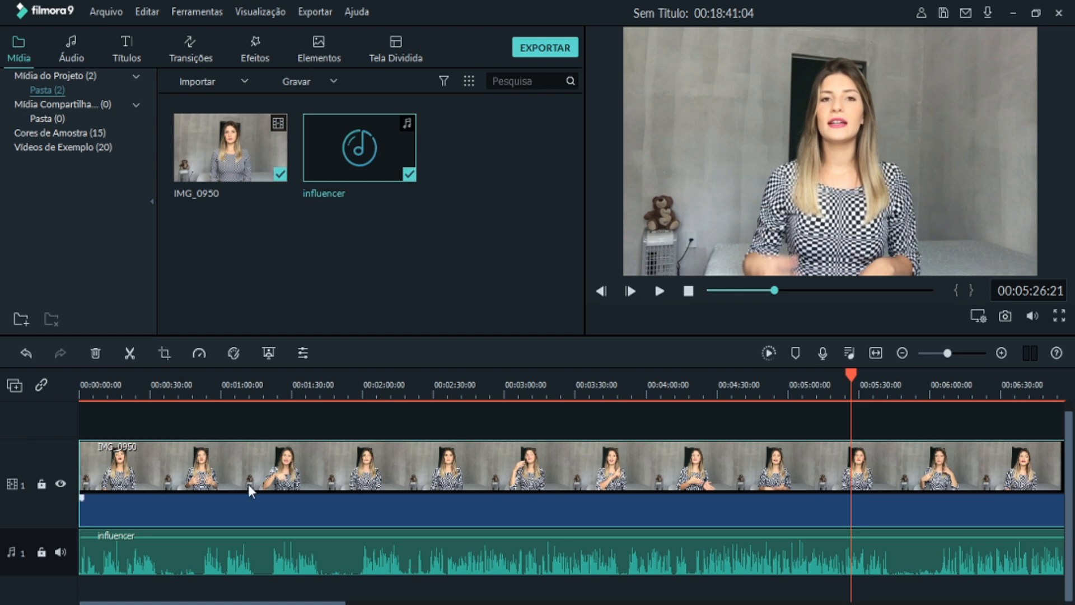
{"action": "left_click_drag", "start_coordinate": [849, 376], "coordinate": [153, 416]}
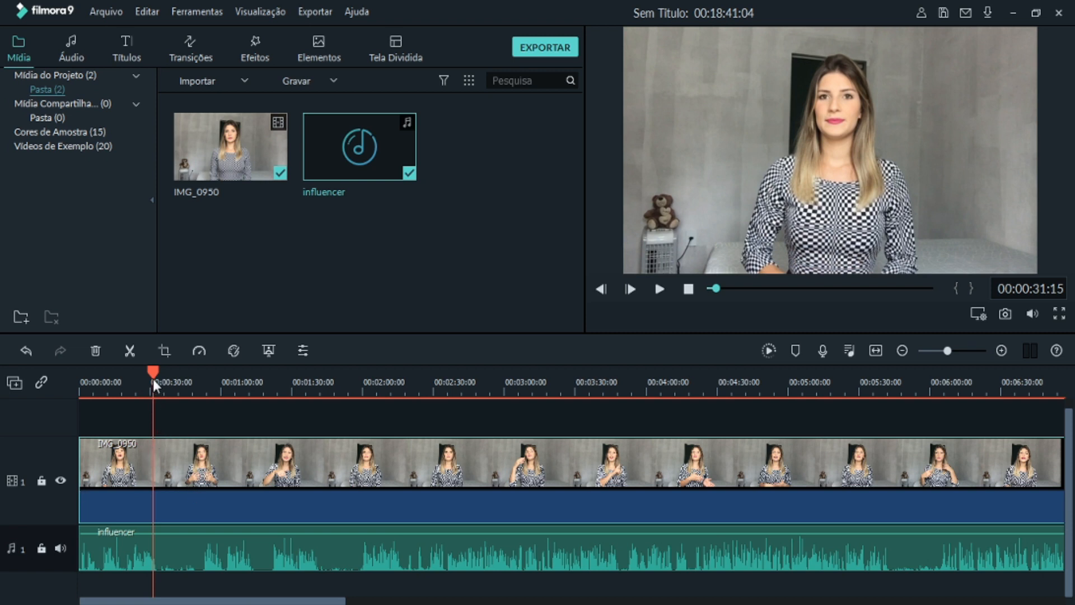
{"action": "mouse_move", "coordinate": [151, 374]}
{"action": "left_mouse_down"}
{"action": "mouse_move", "coordinate": [219, 372]}
{"action": "mouse_move", "coordinate": [155, 388]}
{"action": "left_mouse_up"}
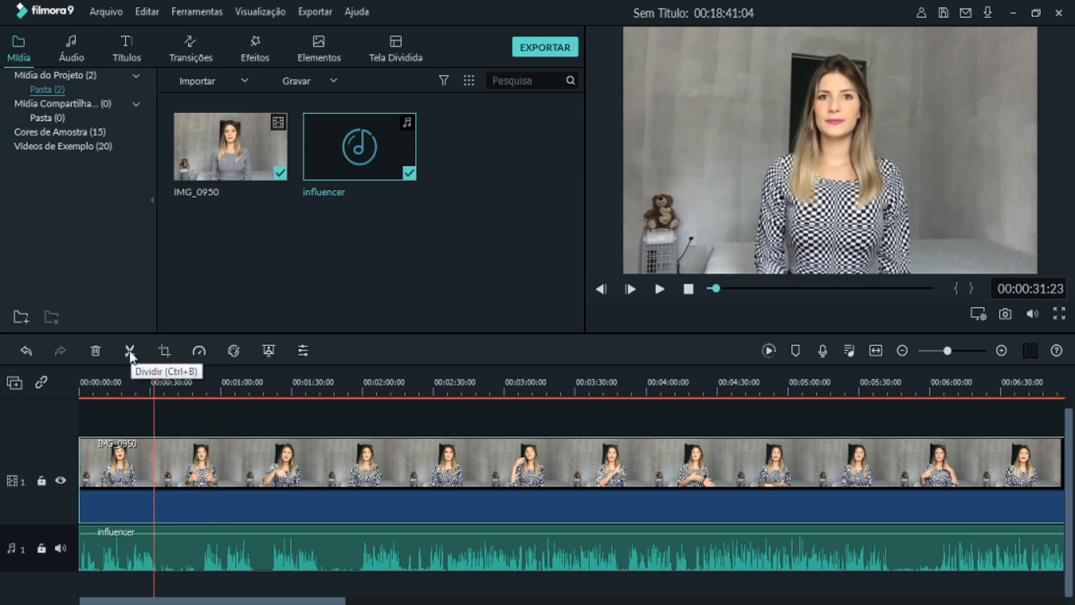
{"action": "left_click", "coordinate": [160, 388]}
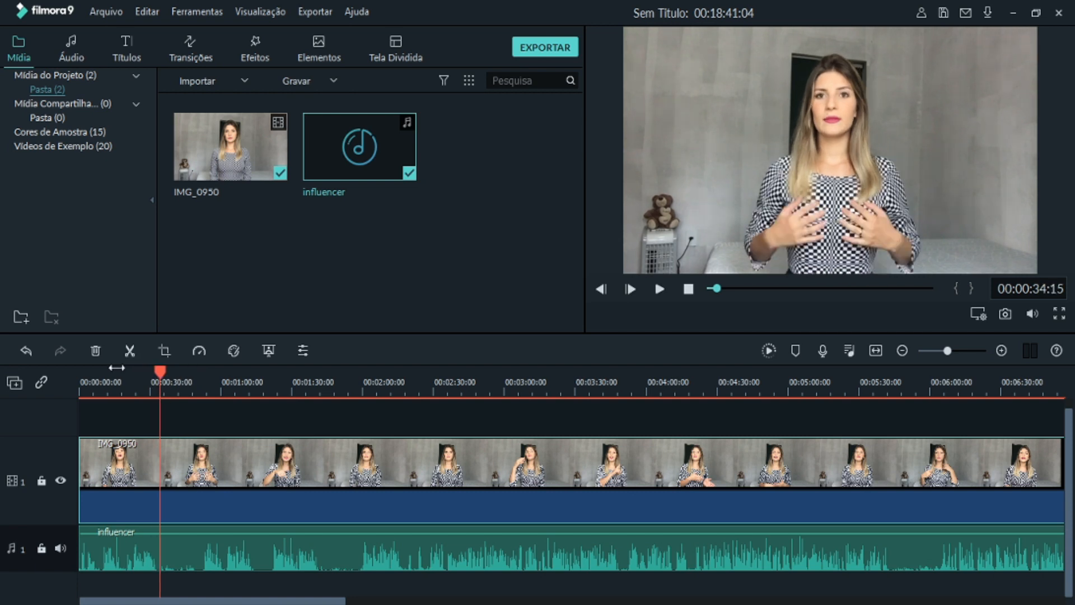
{"action": "left_click", "coordinate": [130, 352]}
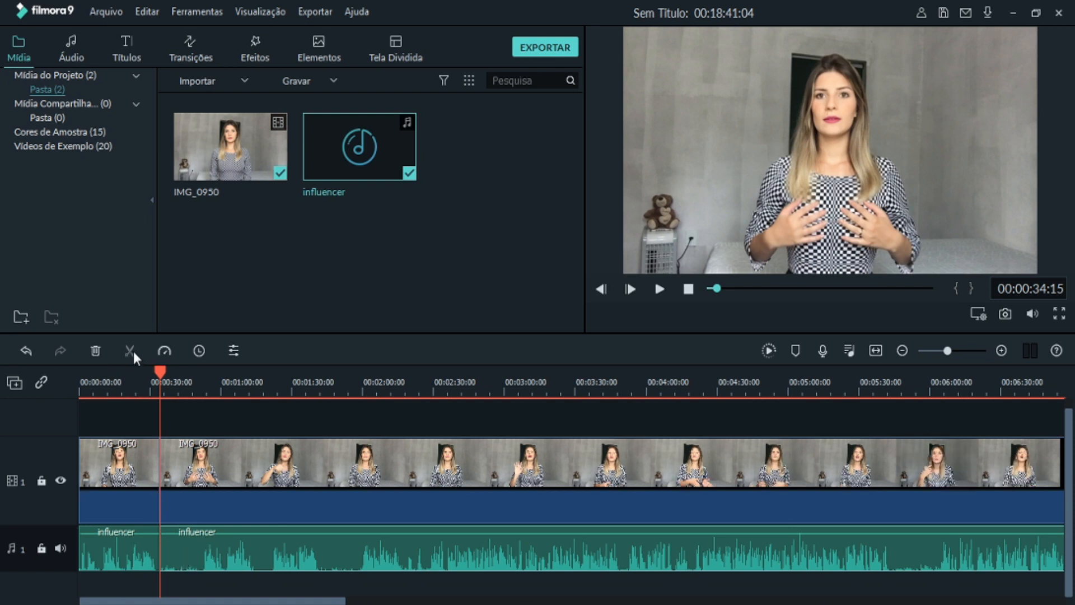
- Split the video and audio a second time at 00:00:49:14 to isolate the unwanted middle section
{"action": "left_click_drag", "start_coordinate": [163, 375], "coordinate": [193, 375]}
{"action": "left_click", "coordinate": [143, 471]}
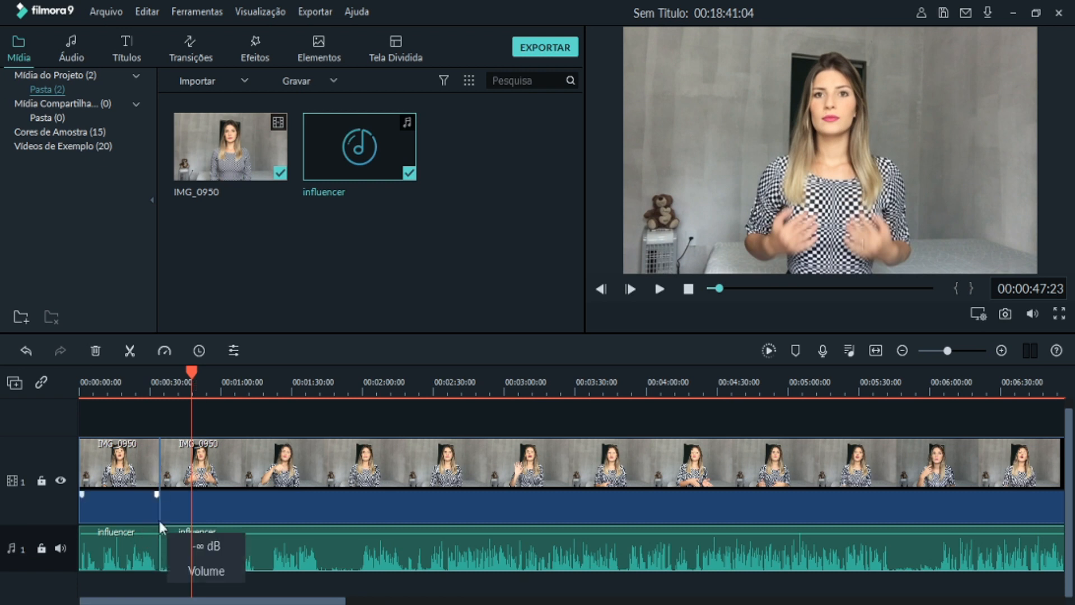
{"action": "left_click", "coordinate": [171, 409]}
{"action": "left_click_drag", "start_coordinate": [193, 374], "coordinate": [196, 398]}
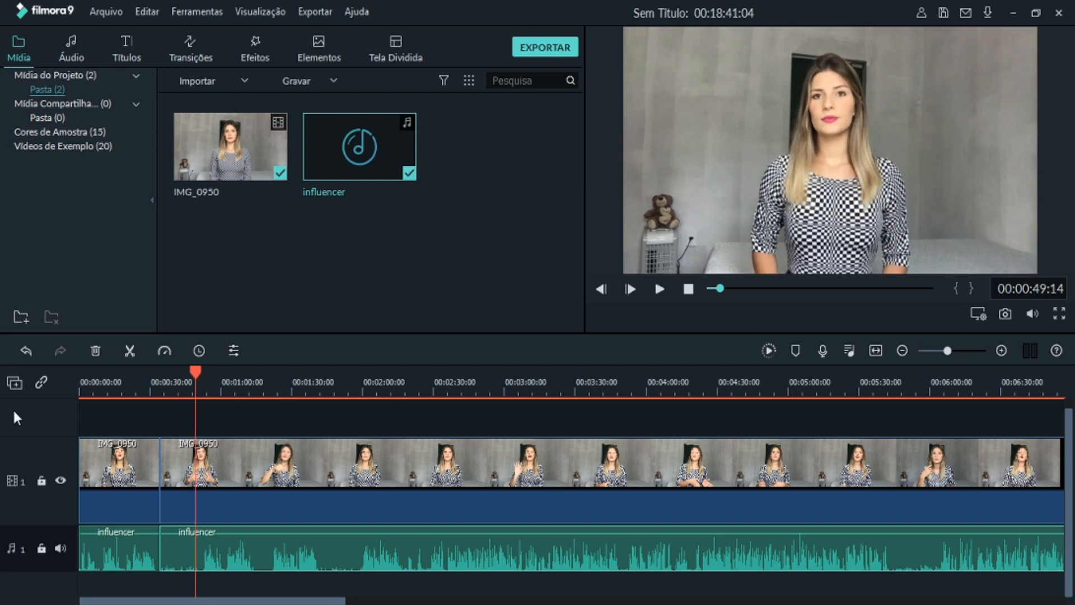
{"action": "left_click", "coordinate": [130, 351]}
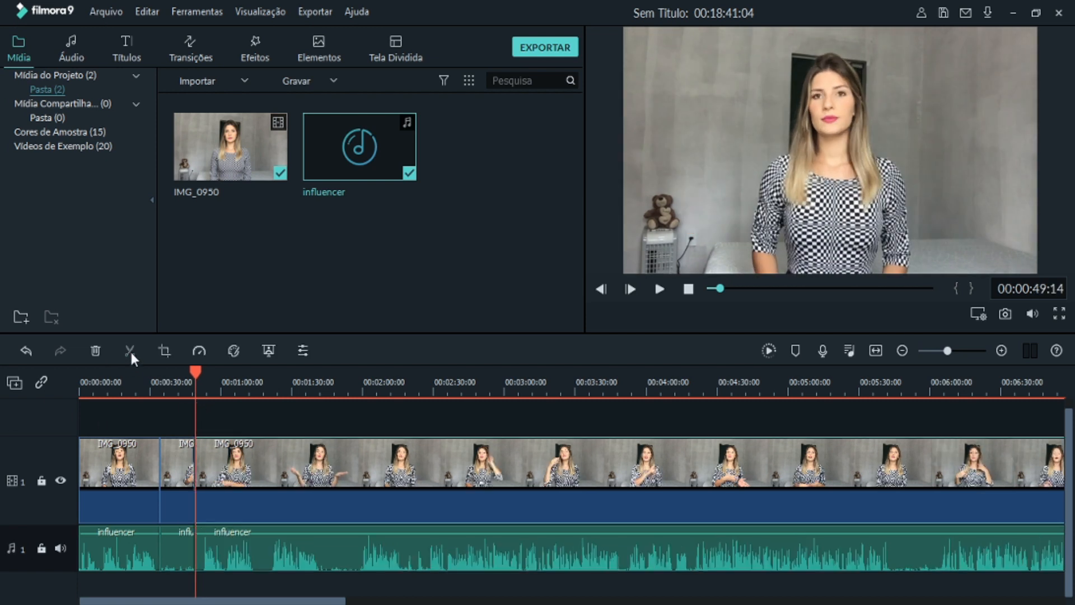
- Delete the short IMG_0950 segment between the two splits from video track 1
{"action": "left_click", "coordinate": [175, 554]}
{"action": "left_click_drag", "start_coordinate": [197, 374], "coordinate": [246, 388]}
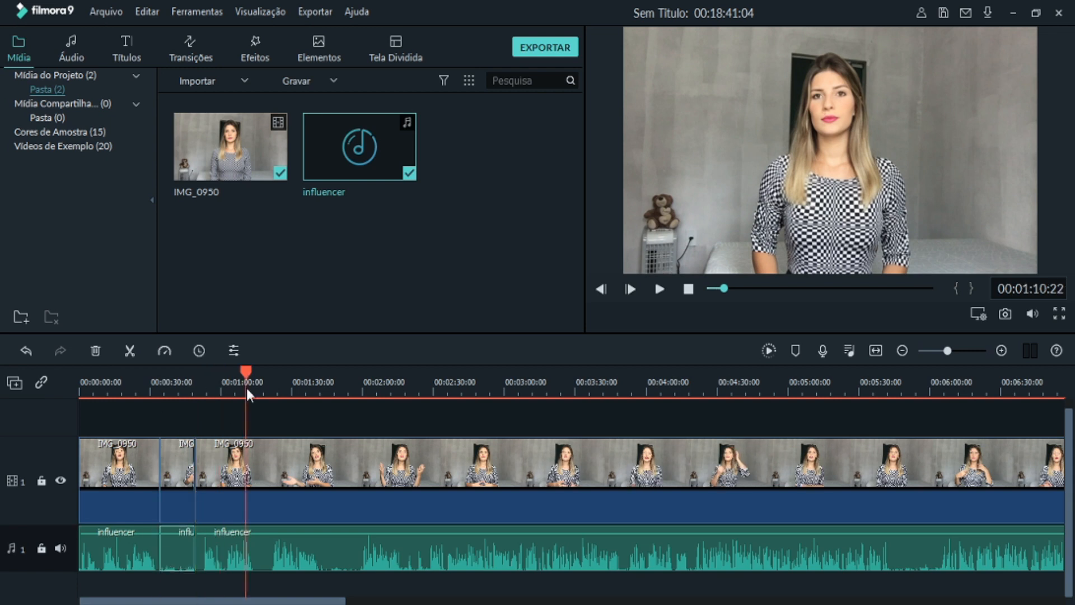
{"action": "left_click", "coordinate": [182, 467]}
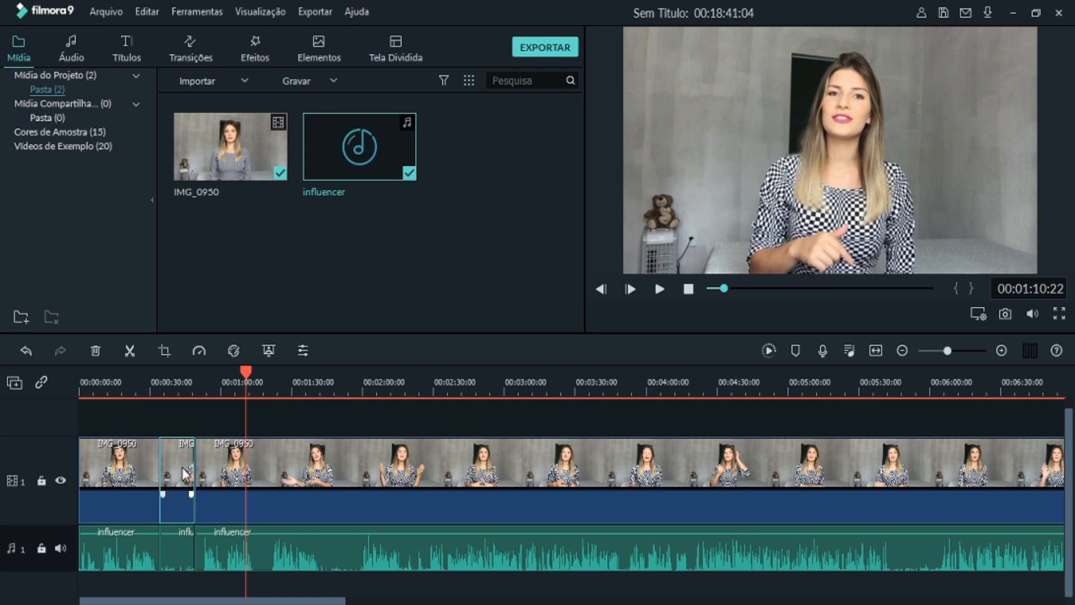
{"action": "key", "text": "Delete"}
- Undo the move of the remaining influencer audio, and ripple delete the short audio segment between the two splits
{"action": "left_click_drag", "start_coordinate": [243, 552], "coordinate": [261, 560]}
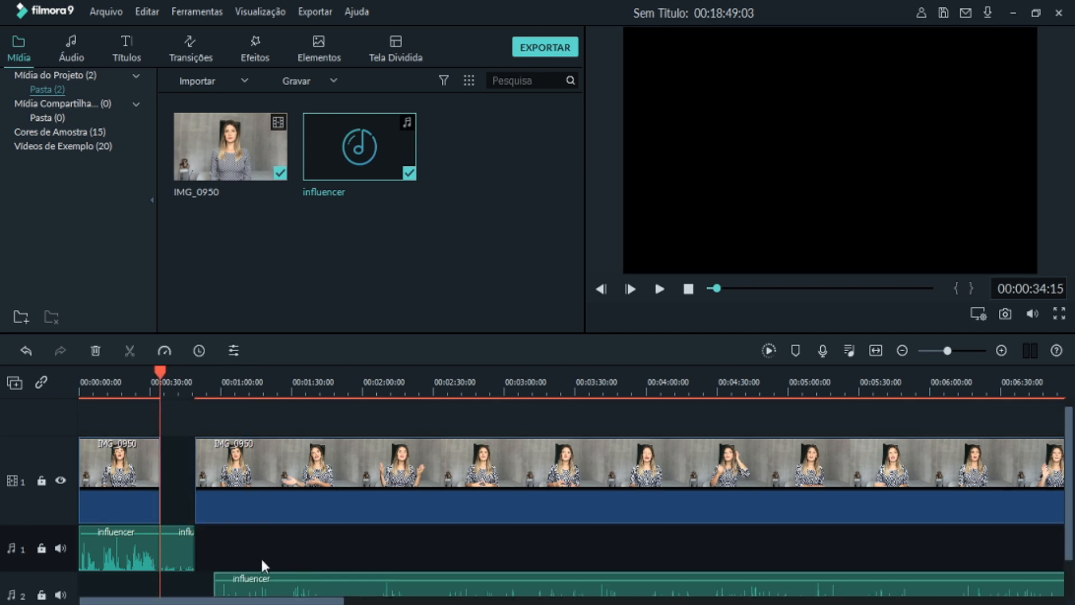
{"action": "left_click", "coordinate": [25, 350]}
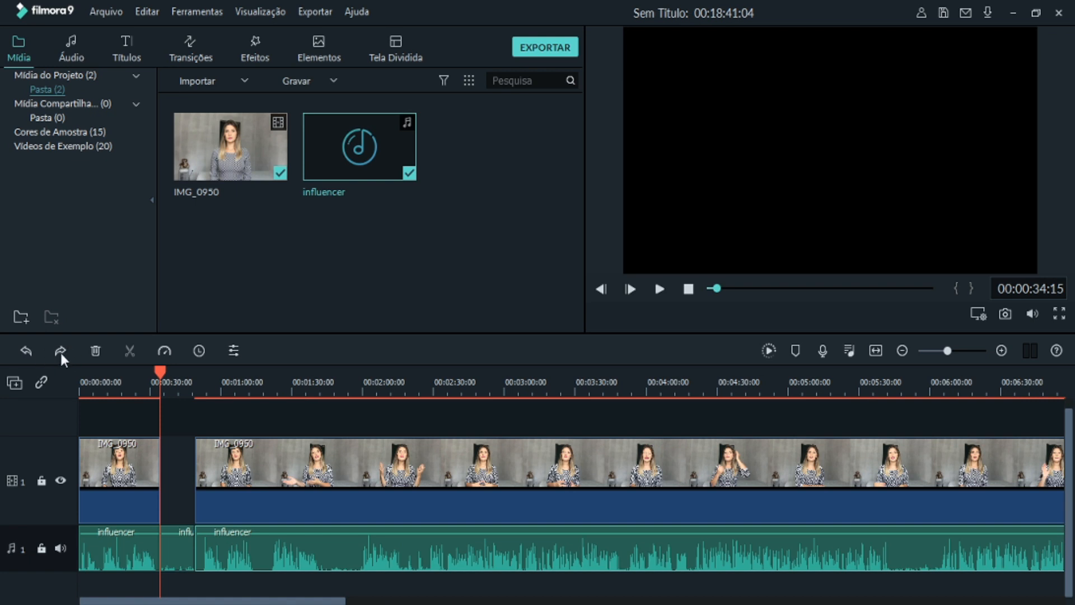
{"action": "left_click", "coordinate": [170, 542]}
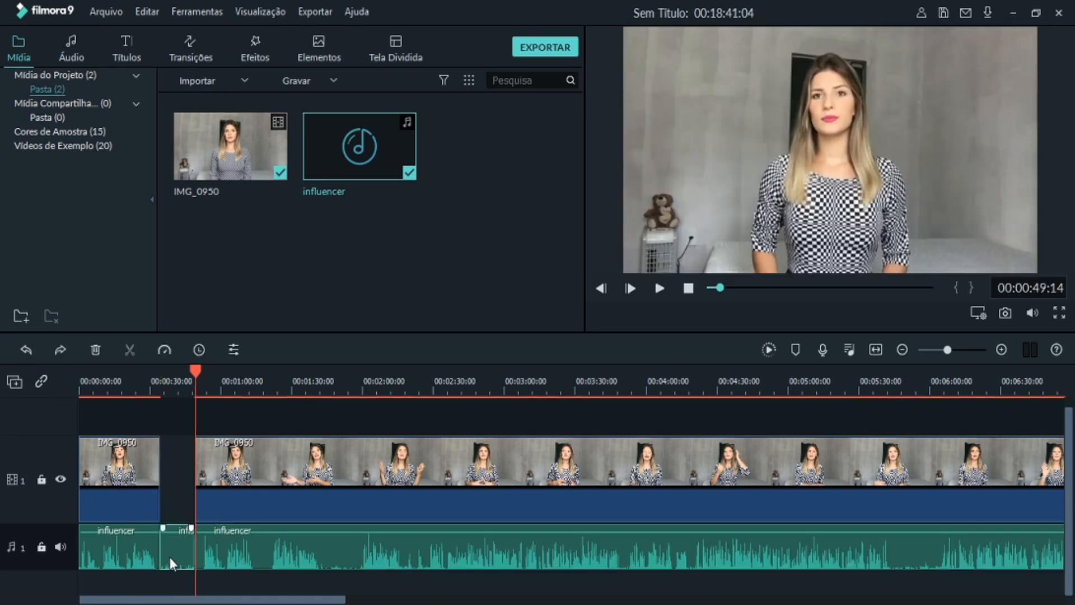
{"action": "key", "text": "shift+Delete"}
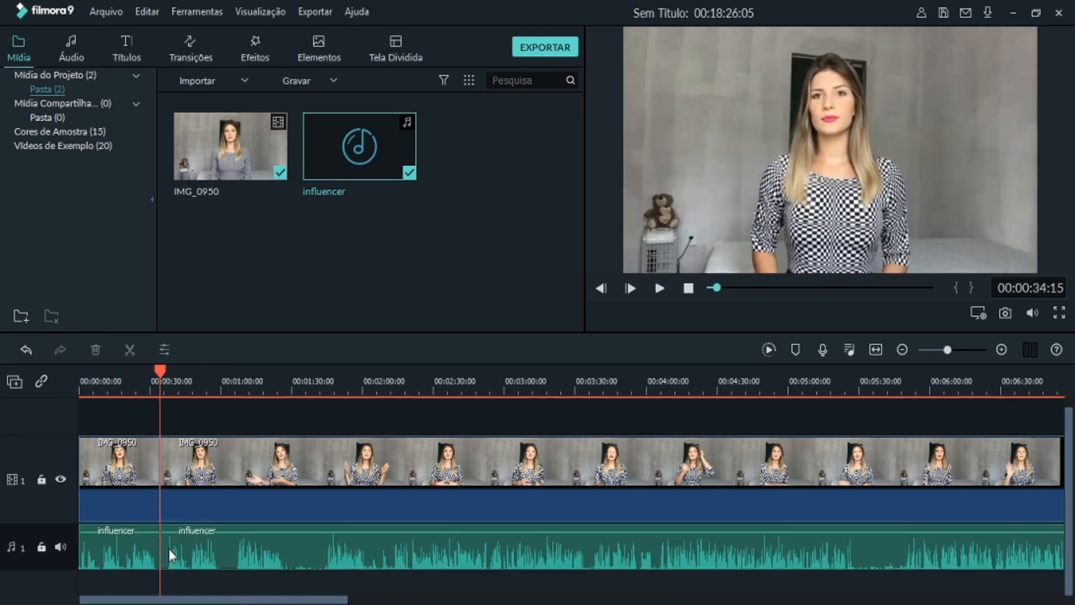
- Show the whole length of the IMG_0950 and influencer clips on the timeline at a wider zoom level
{"action": "left_click", "coordinate": [148, 368]}
{"action": "left_click", "coordinate": [148, 369]}
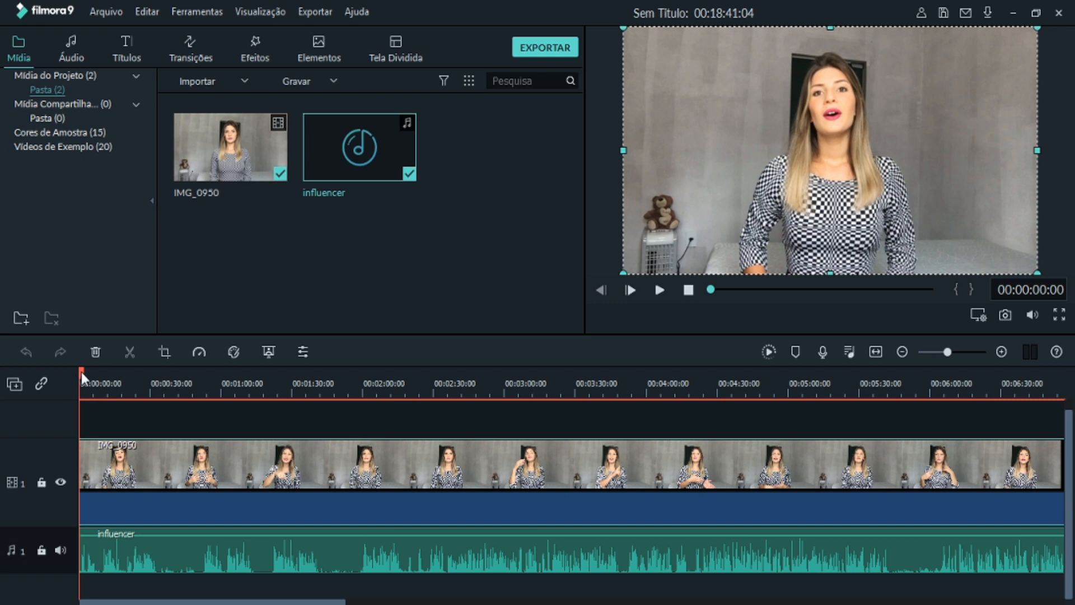
{"action": "left_click_drag", "start_coordinate": [83, 376], "coordinate": [113, 382]}
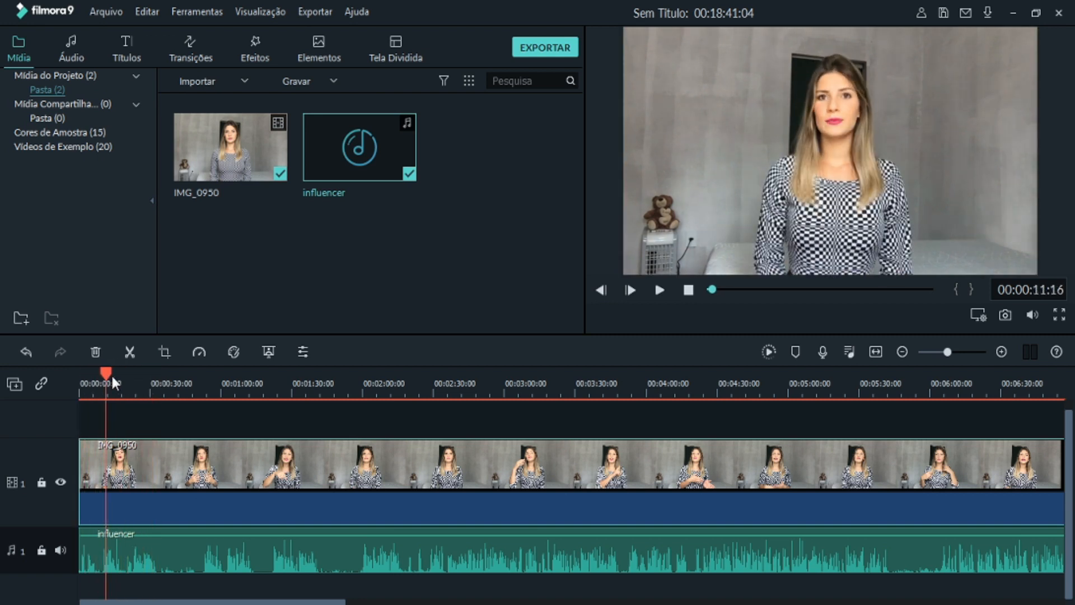
{"action": "left_click", "coordinate": [902, 352]}
{"action": "left_click", "coordinate": [902, 351]}
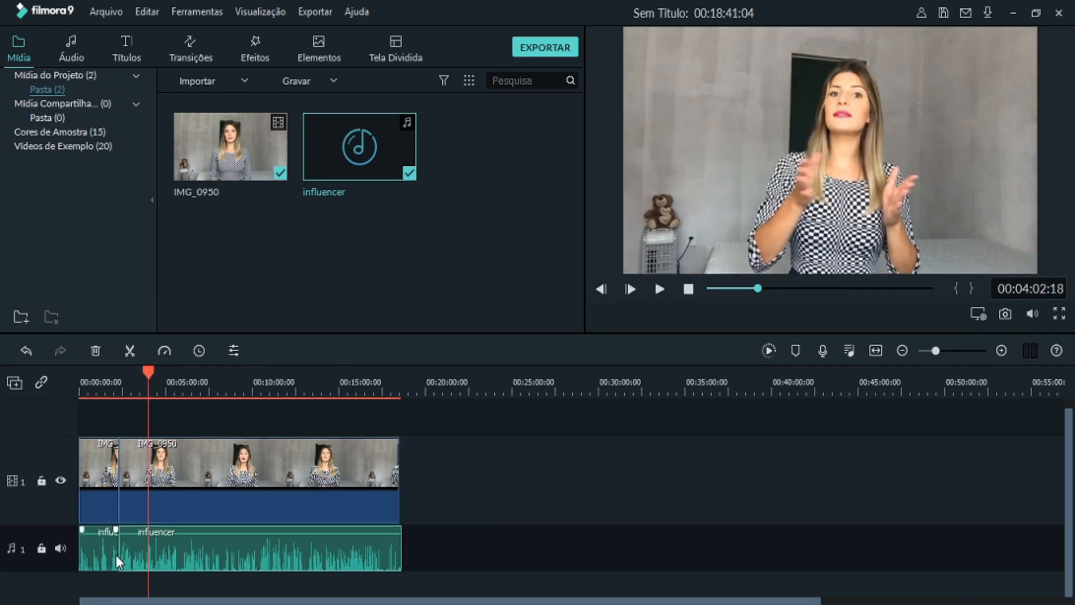
{"action": "left_click", "coordinate": [133, 544]}
{"action": "mouse_move", "coordinate": [148, 378]}
{"action": "left_mouse_down"}
{"action": "mouse_move", "coordinate": [119, 378]}
{"action": "mouse_move", "coordinate": [162, 387]}
{"action": "left_mouse_up"}
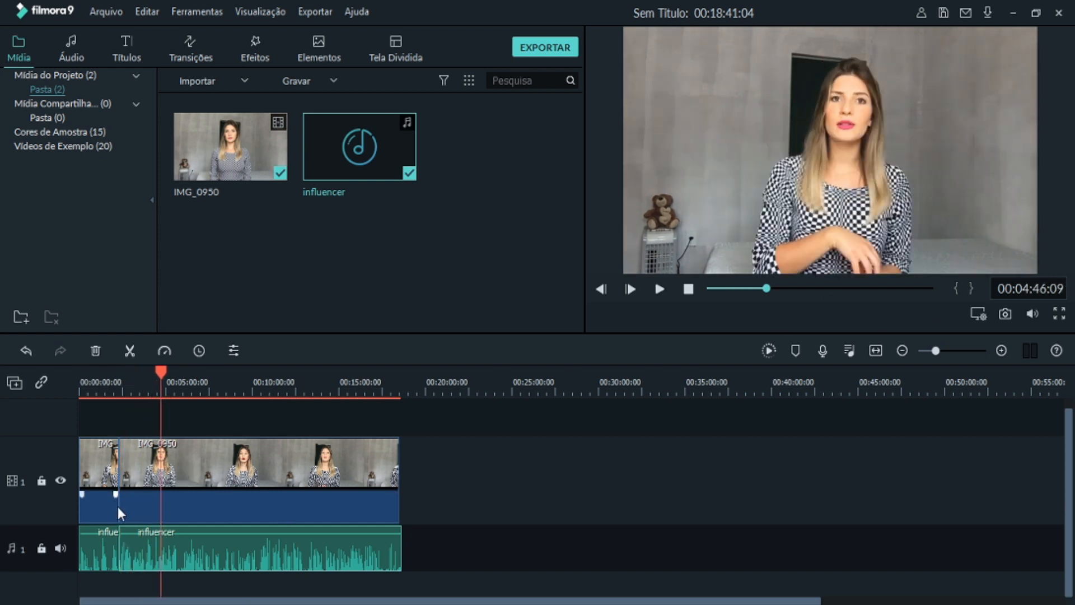
{"action": "left_click", "coordinate": [126, 351]}
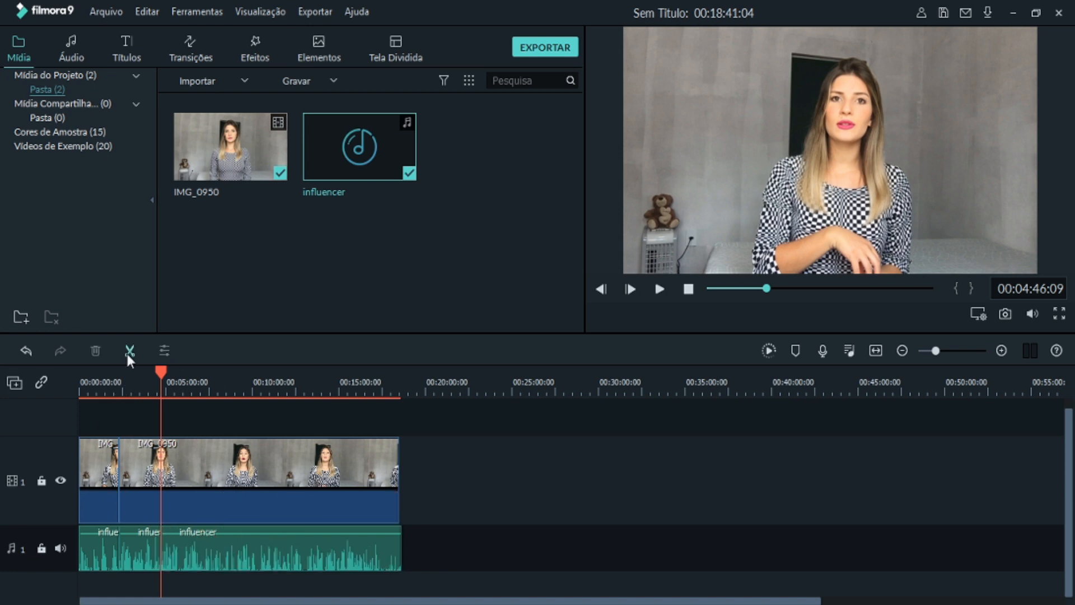
{"action": "left_click", "coordinate": [26, 347]}
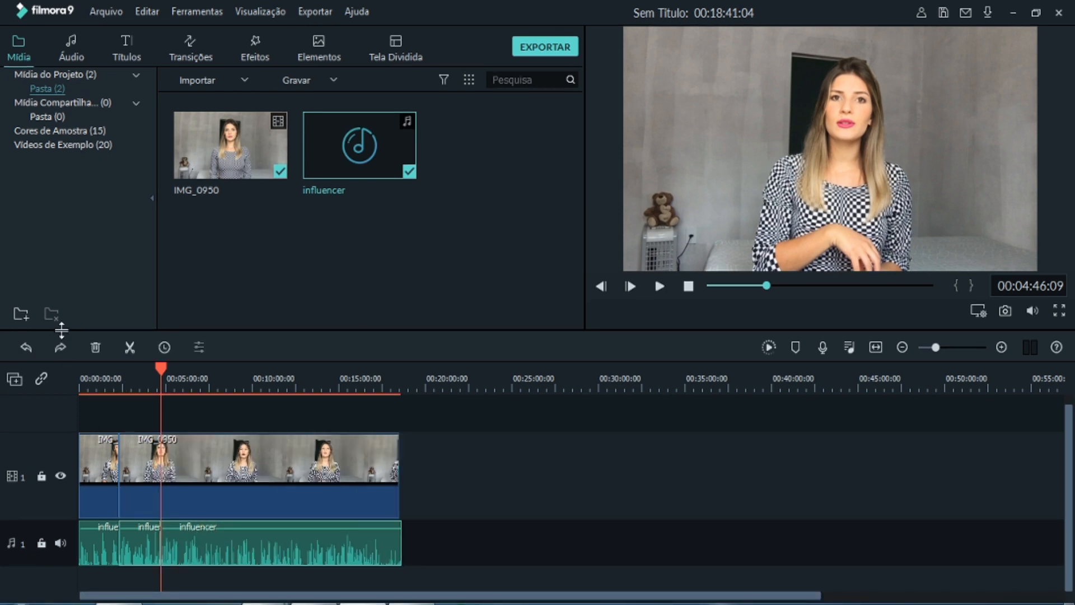
{"action": "left_click", "coordinate": [25, 348]}
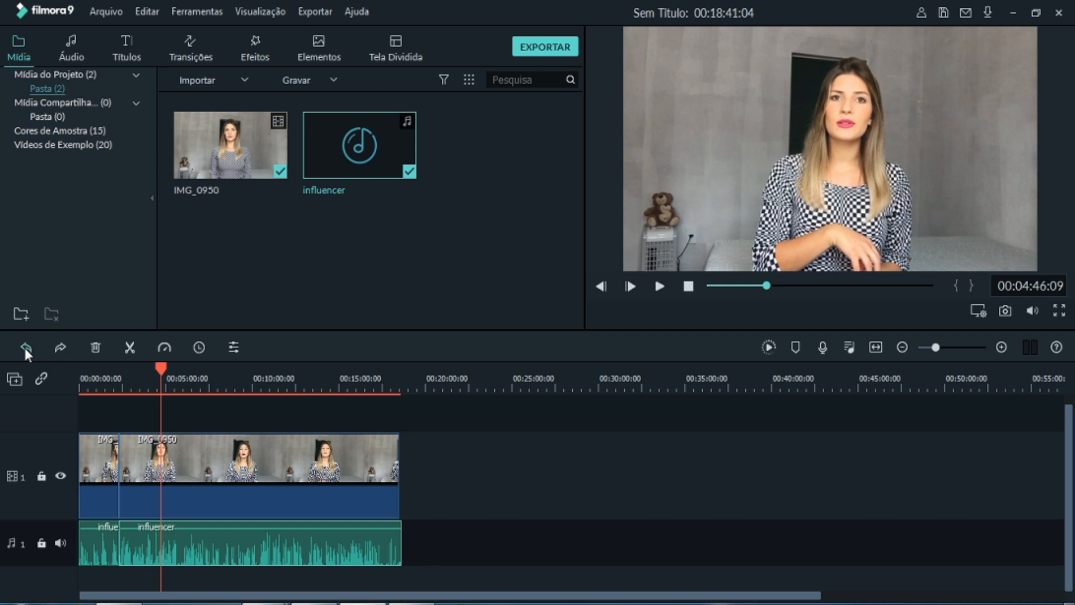
{"action": "left_click", "coordinate": [24, 348]}
{"action": "left_click", "coordinate": [25, 347]}
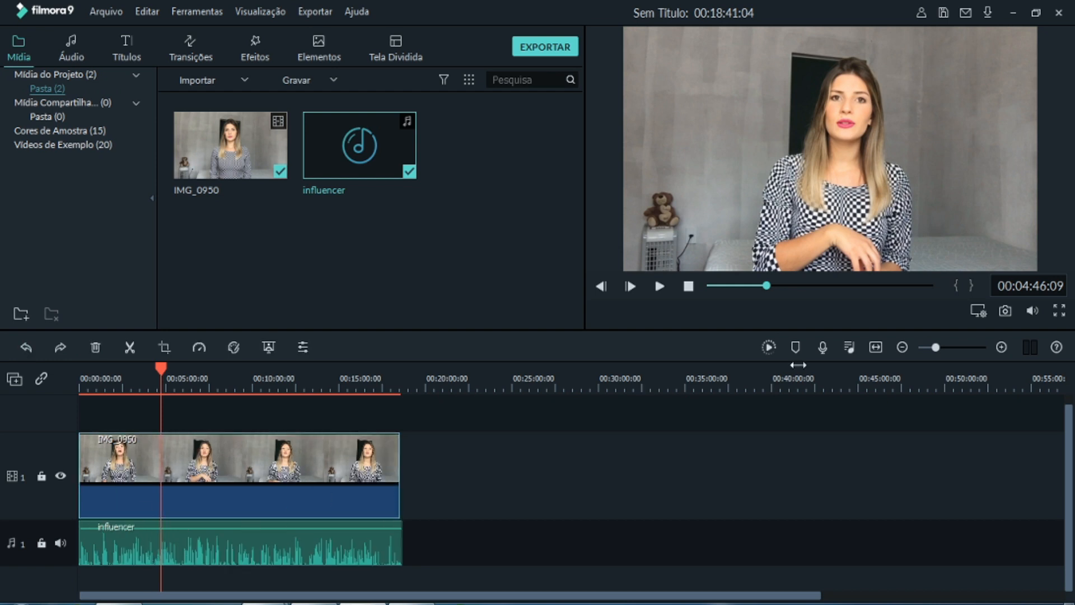
- Split both the IMG_0950 video and the influencer audio at 00:04:46:10 and again at 00:04:46:12 to isolate a short section
{"action": "left_click", "coordinate": [1001, 347]}
{"action": "left_click", "coordinate": [1002, 347]}
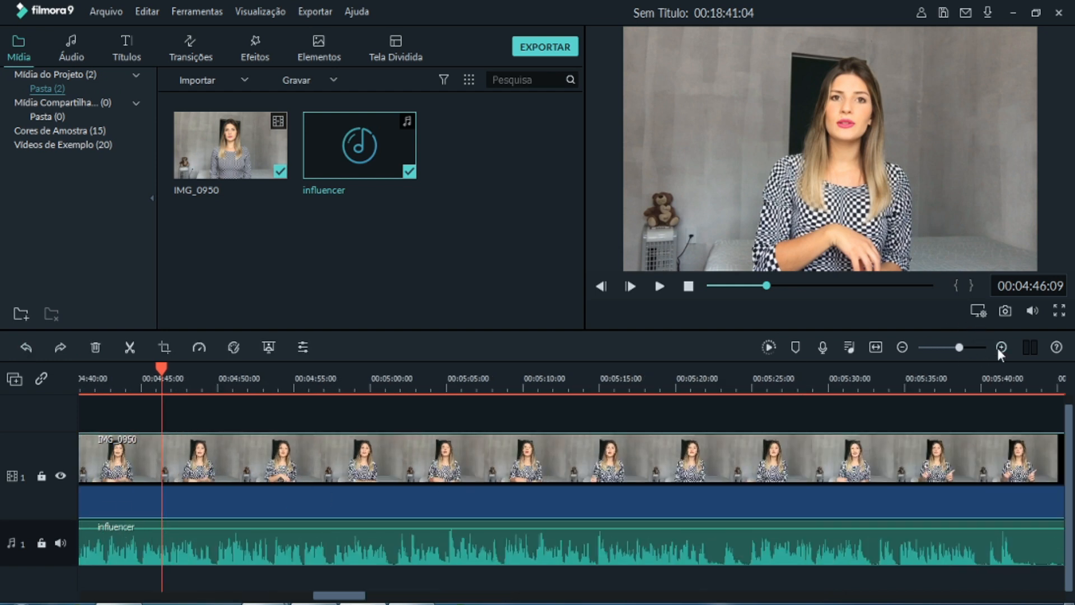
{"action": "left_click", "coordinate": [1001, 347]}
{"action": "left_click", "coordinate": [1001, 347]}
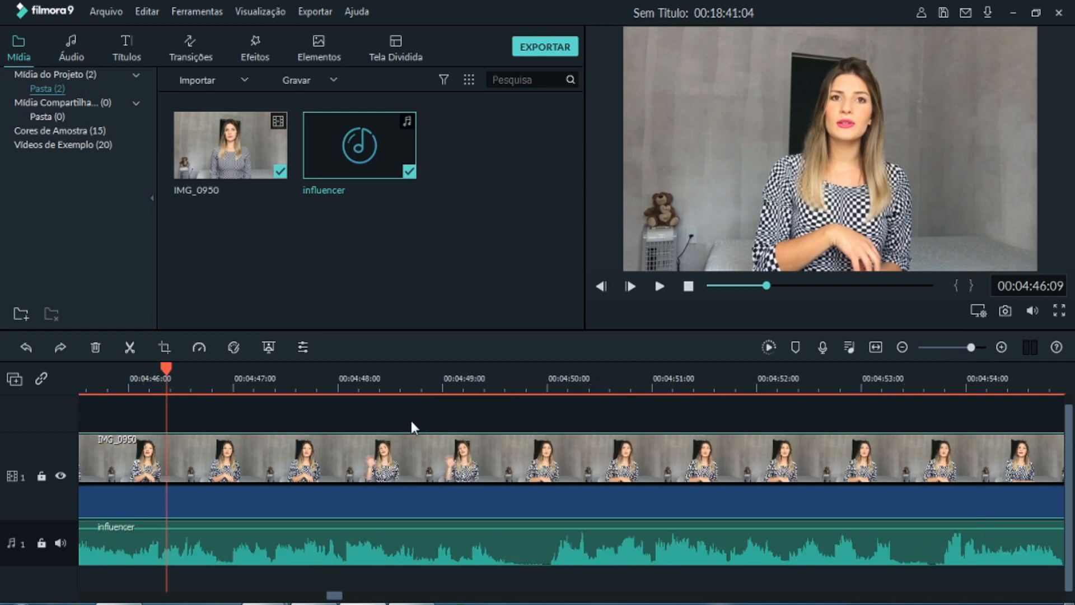
{"action": "mouse_move", "coordinate": [170, 366]}
{"action": "left_mouse_down"}
{"action": "mouse_move", "coordinate": [183, 365]}
{"action": "mouse_move", "coordinate": [171, 367]}
{"action": "left_mouse_up"}
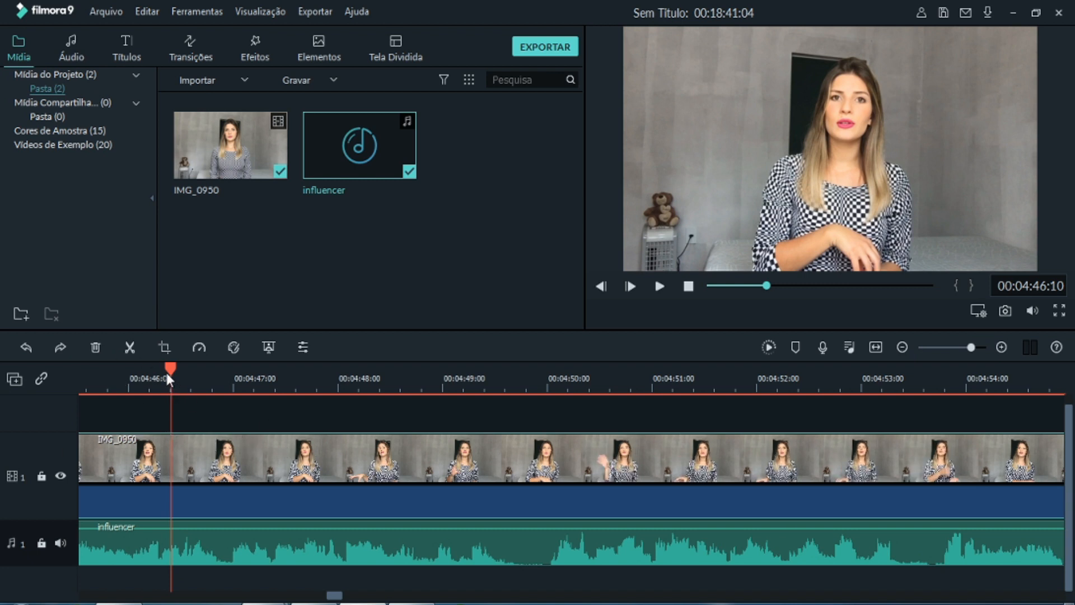
{"action": "left_click", "coordinate": [130, 347]}
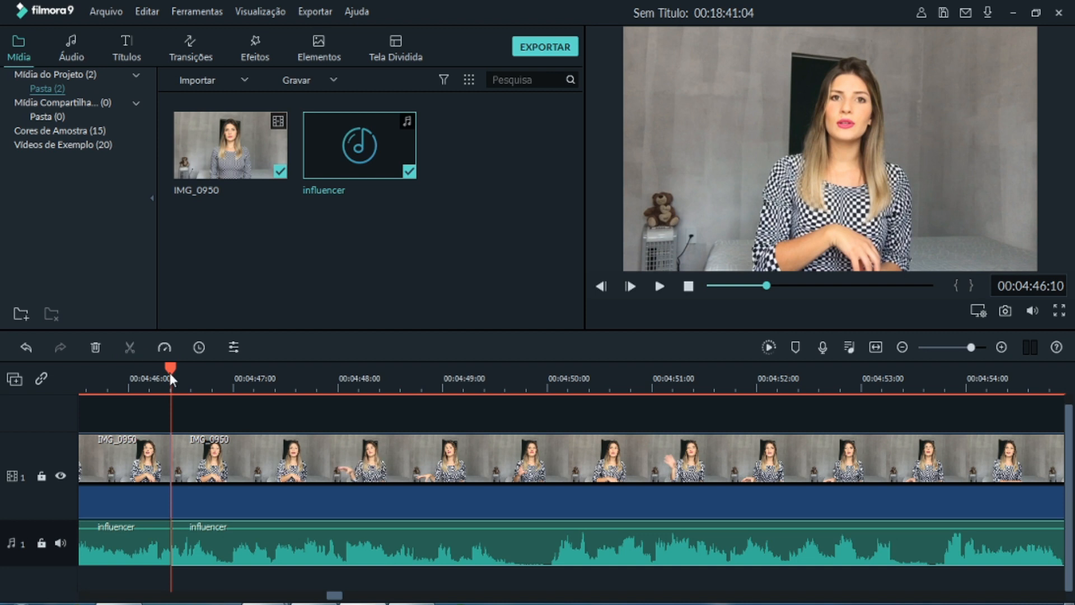
{"action": "mouse_move", "coordinate": [170, 373]}
{"action": "left_mouse_down"}
{"action": "mouse_move", "coordinate": [188, 371]}
{"action": "mouse_move", "coordinate": [180, 377]}
{"action": "left_mouse_up"}
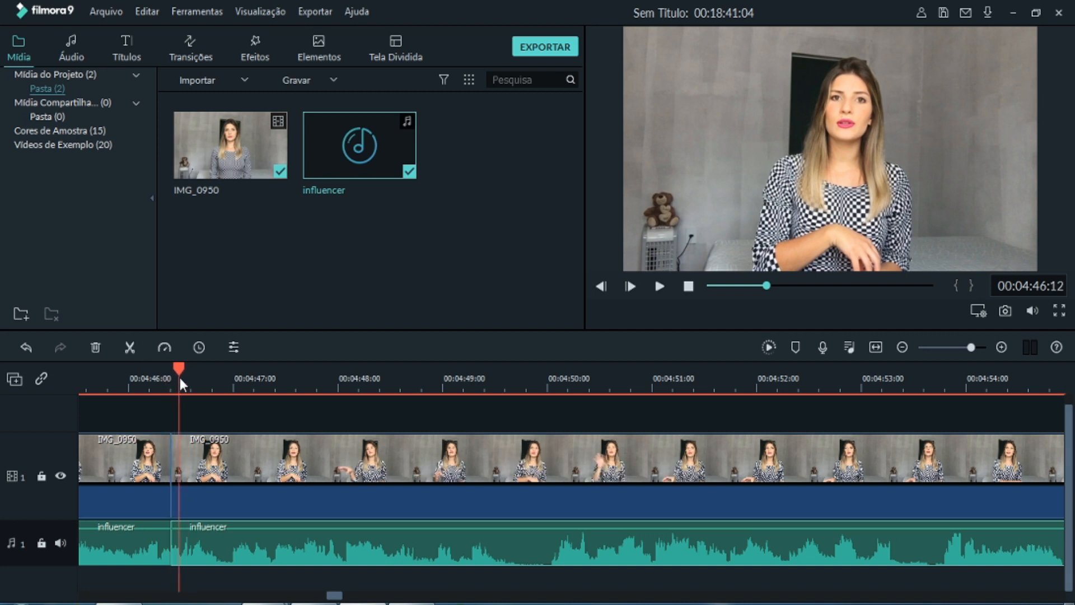
{"action": "left_click", "coordinate": [129, 347]}
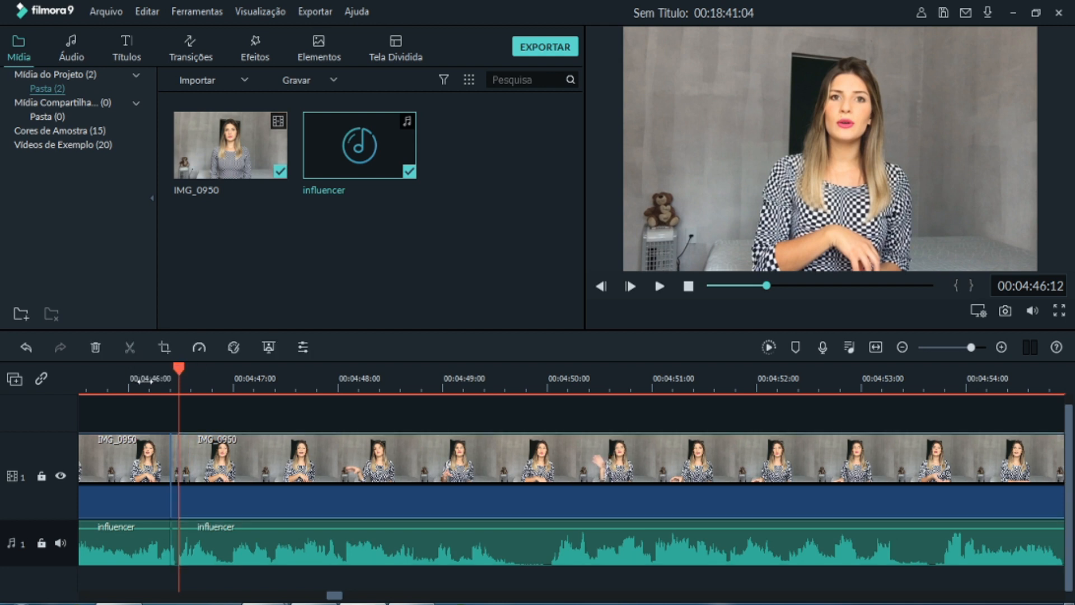
- Delete the short IMG_0950 segment between the two splits and the matching influencer audio segment, closing the gap
{"action": "left_click_drag", "start_coordinate": [179, 367], "coordinate": [205, 374]}
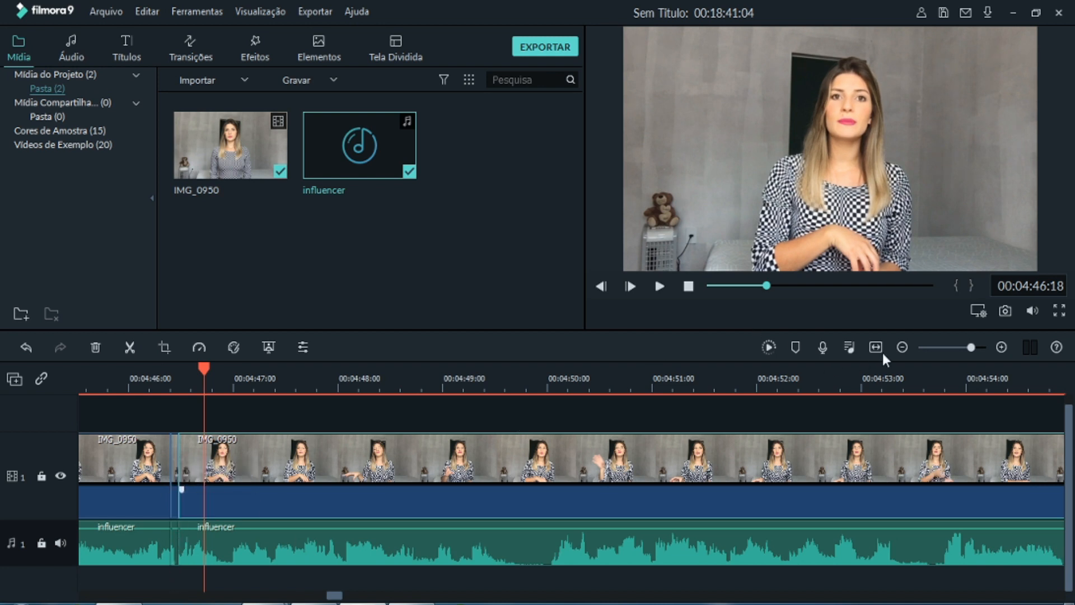
{"action": "left_click", "coordinate": [901, 348]}
{"action": "left_click", "coordinate": [902, 347]}
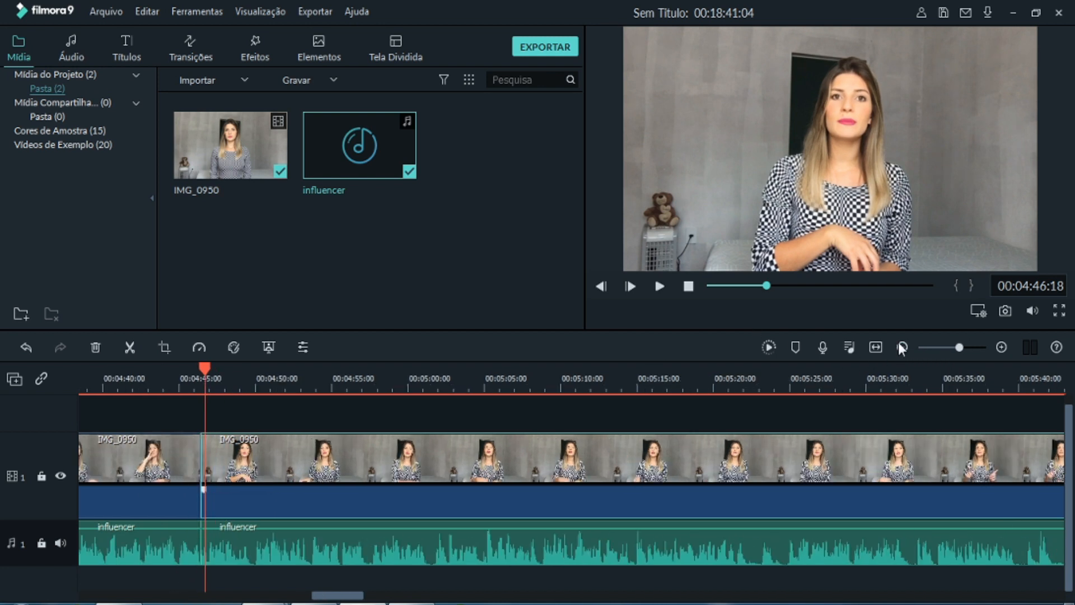
{"action": "left_click", "coordinate": [903, 347]}
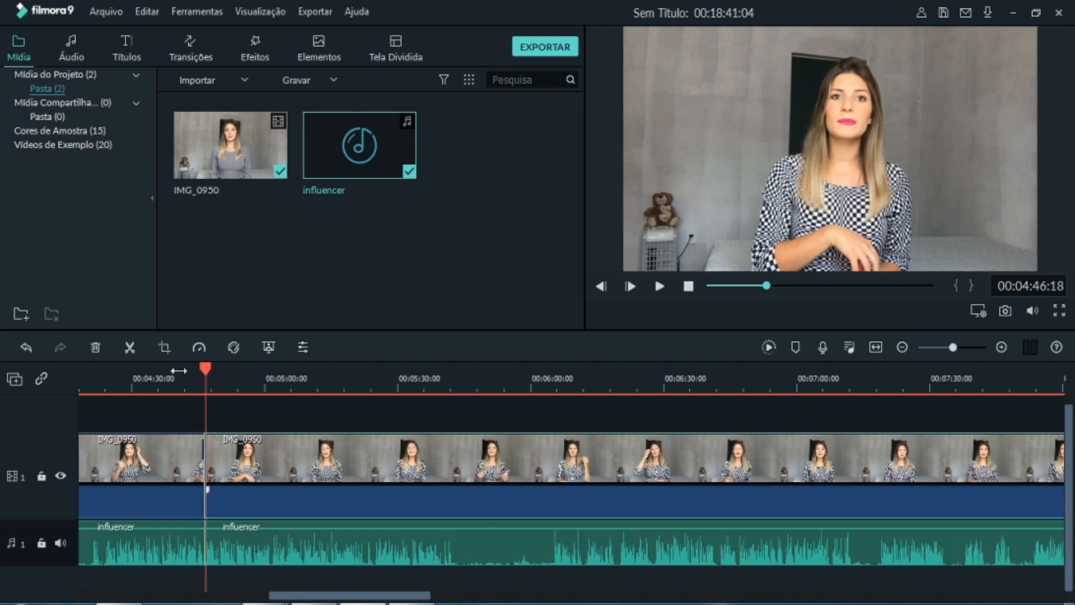
{"action": "left_click_drag", "start_coordinate": [208, 369], "coordinate": [255, 374]}
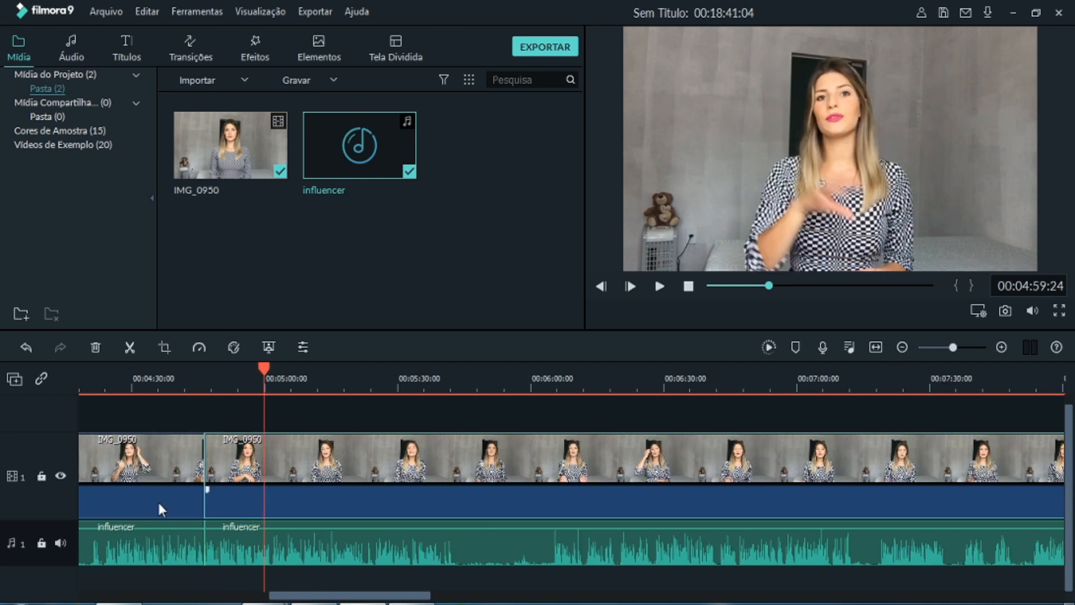
{"action": "left_click", "coordinate": [1001, 347]}
{"action": "left_click", "coordinate": [1001, 348]}
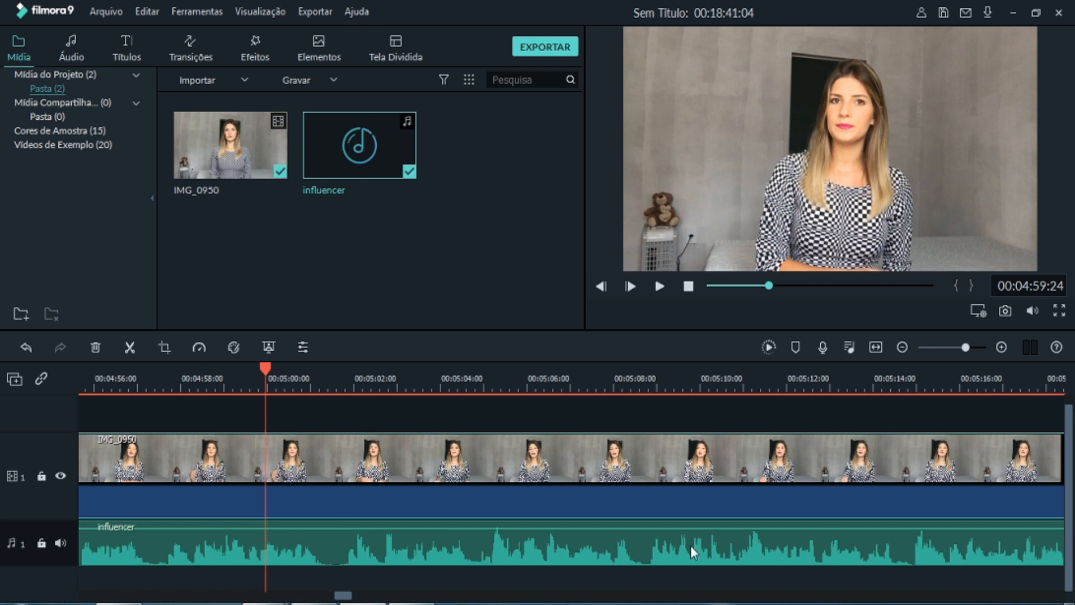
{"action": "left_click_drag", "start_coordinate": [348, 596], "coordinate": [329, 598]}
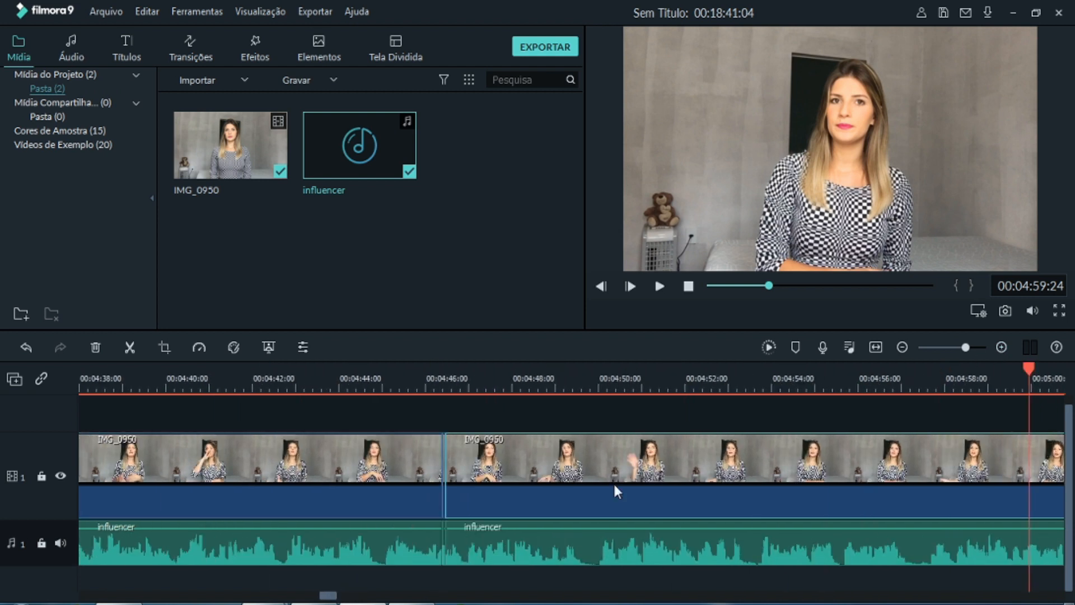
{"action": "left_click", "coordinate": [1001, 348]}
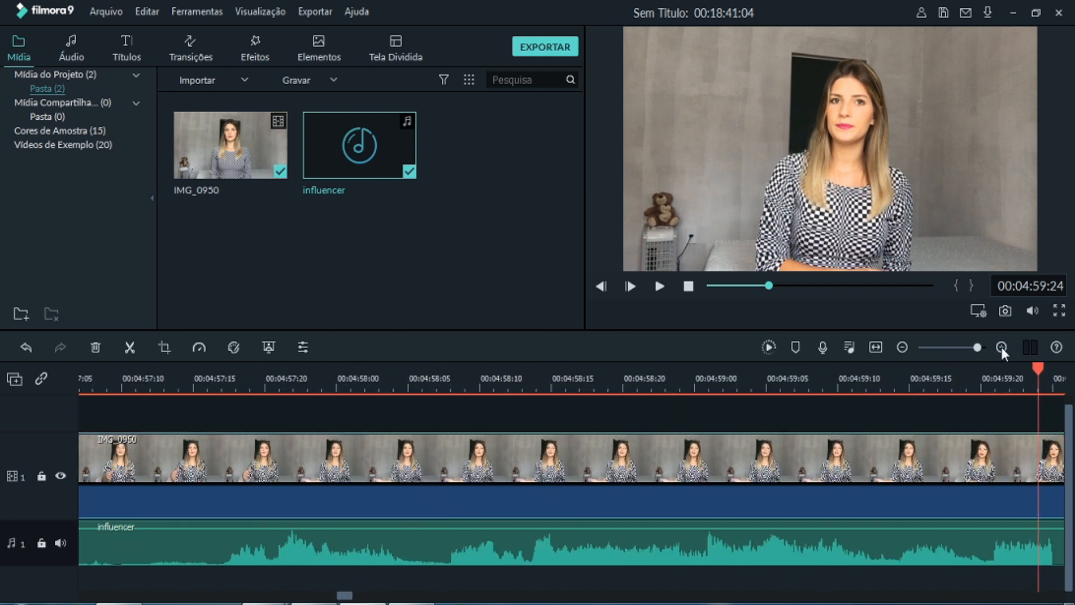
{"action": "mouse_move", "coordinate": [347, 597]}
{"action": "left_mouse_down"}
{"action": "mouse_move", "coordinate": [318, 602]}
{"action": "mouse_move", "coordinate": [330, 602]}
{"action": "left_mouse_up"}
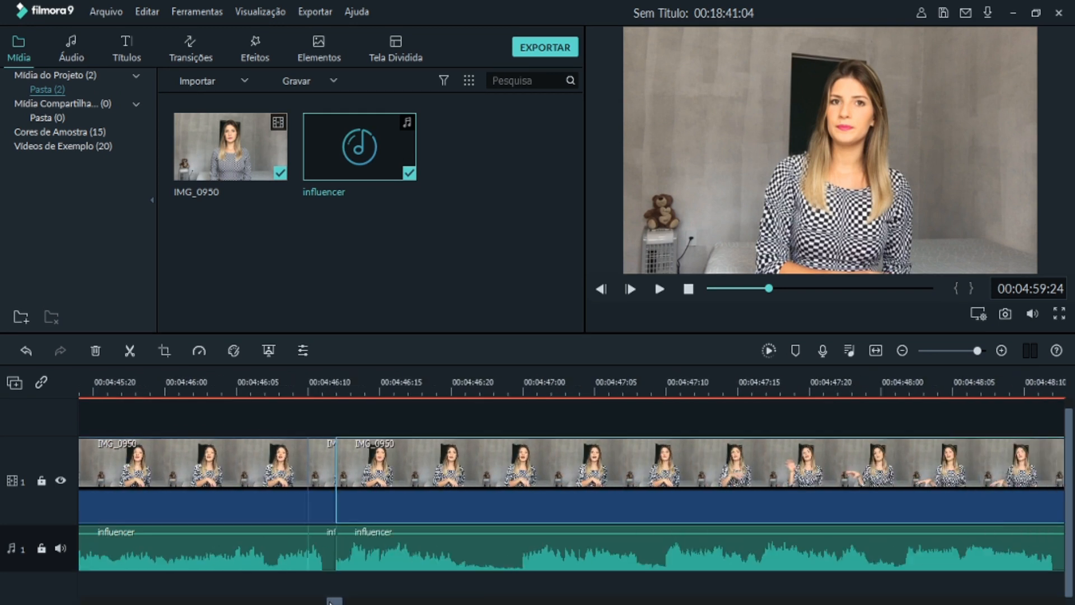
{"action": "left_click", "coordinate": [317, 472]}
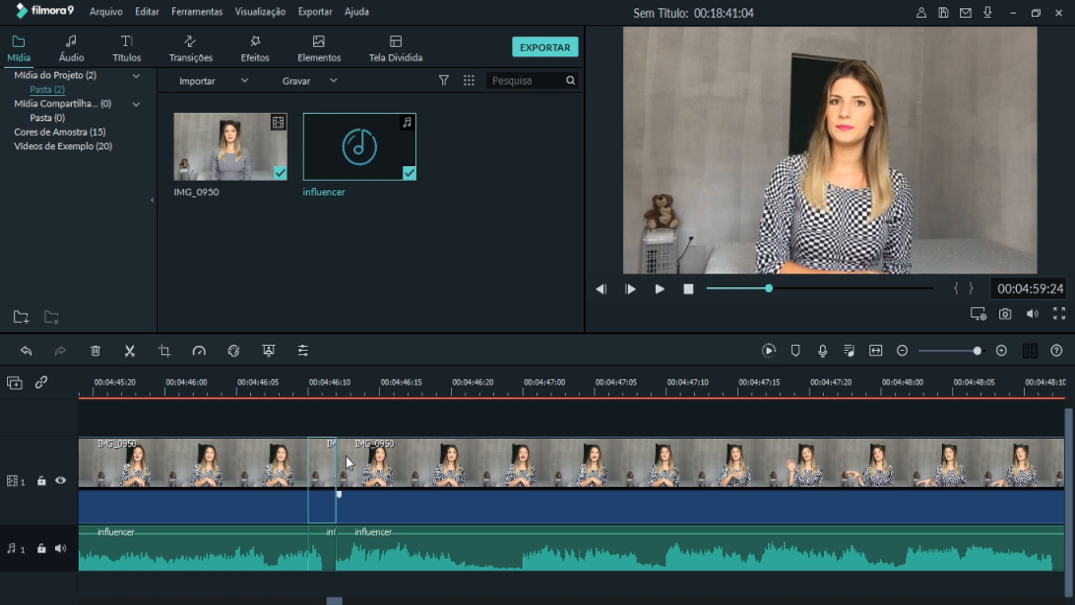
{"action": "key", "text": "Delete"}
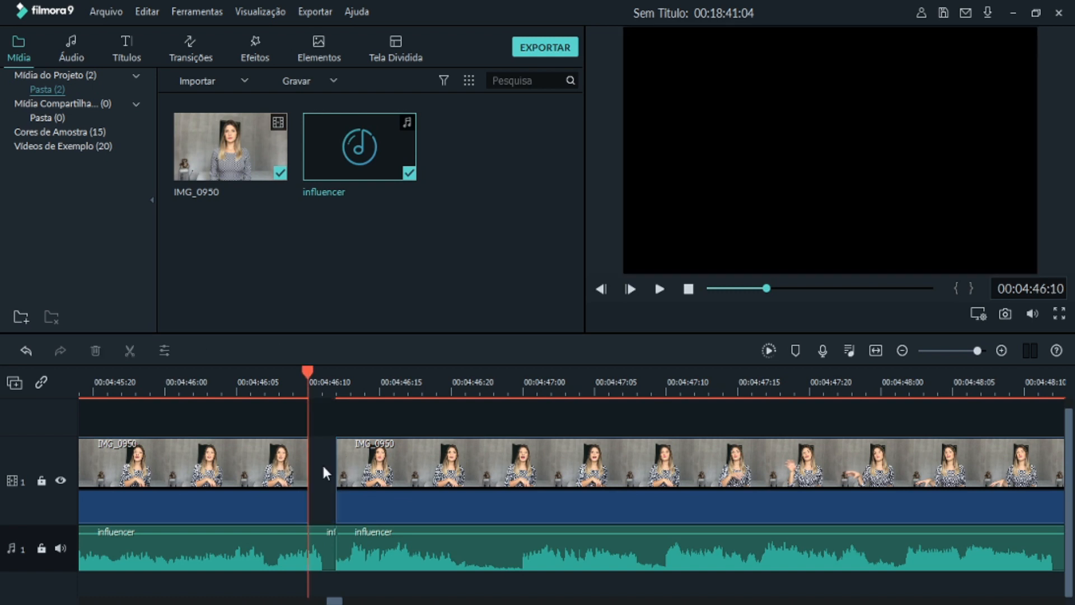
{"action": "left_click", "coordinate": [323, 553]}
{"action": "key", "text": "Delete"}
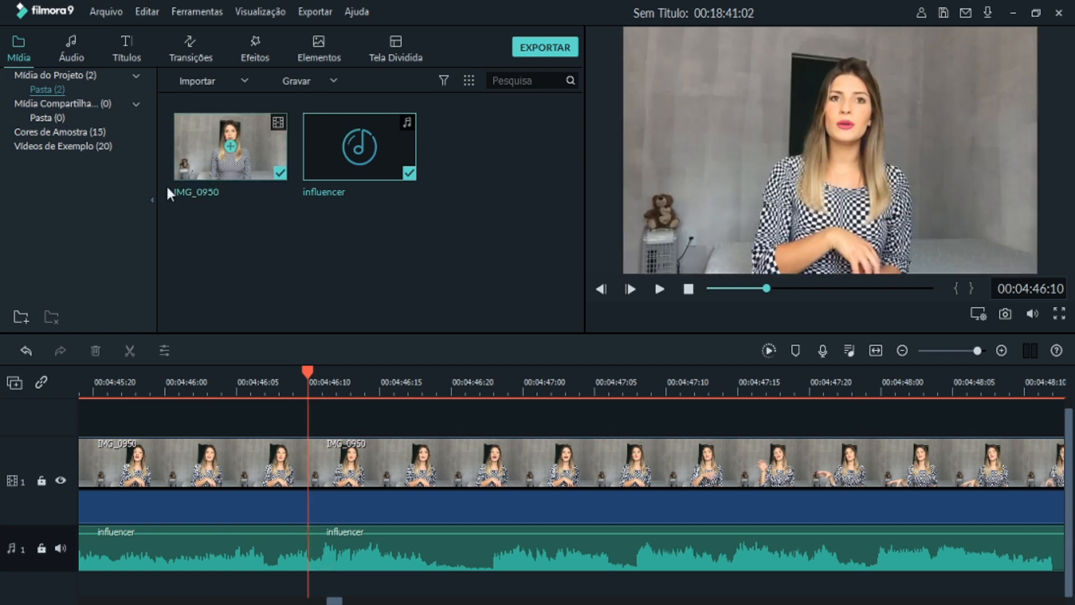
- Check the frames around the join at 00:04:46:10, and return the playhead to the start of the timeline
{"action": "key", "text": "Left"}
{"action": "key", "text": "Left"}
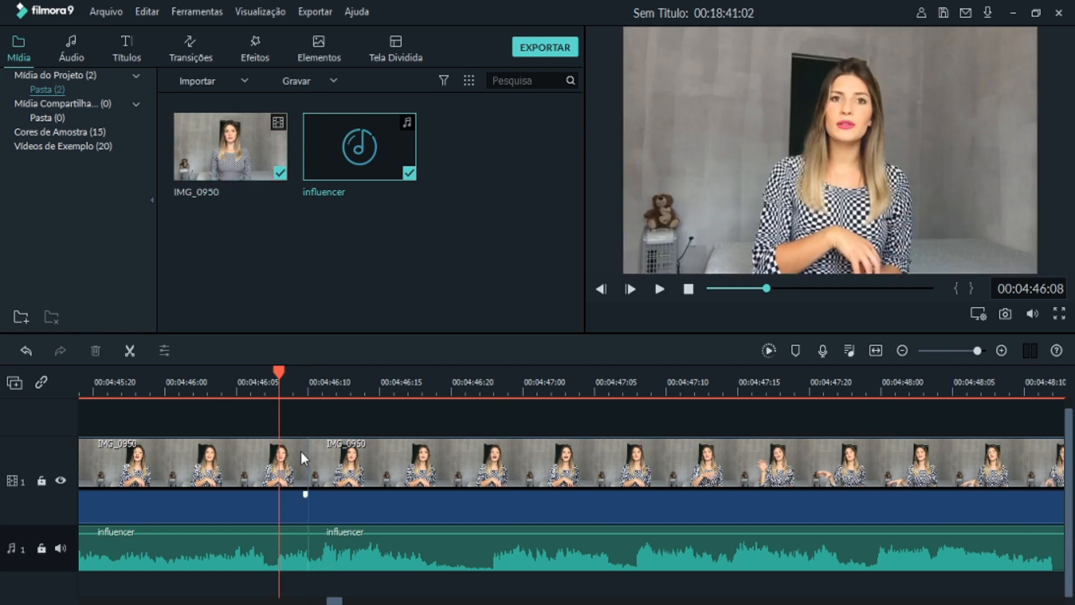
{"action": "left_click", "coordinate": [334, 377]}
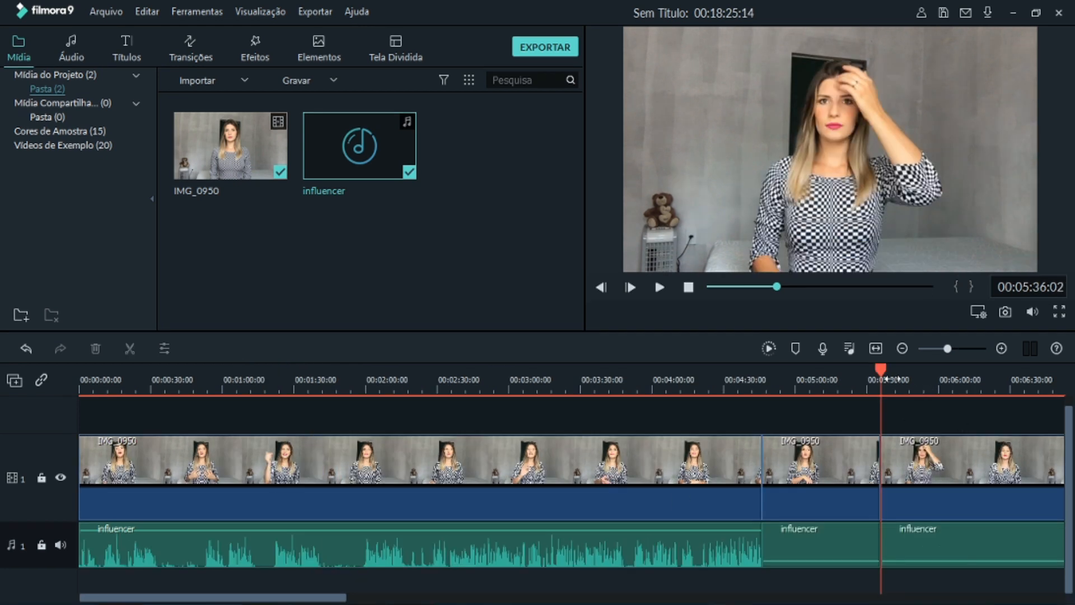
{"action": "left_click", "coordinate": [790, 379]}
{"action": "left_click_drag", "start_coordinate": [839, 374], "coordinate": [2, 293]}
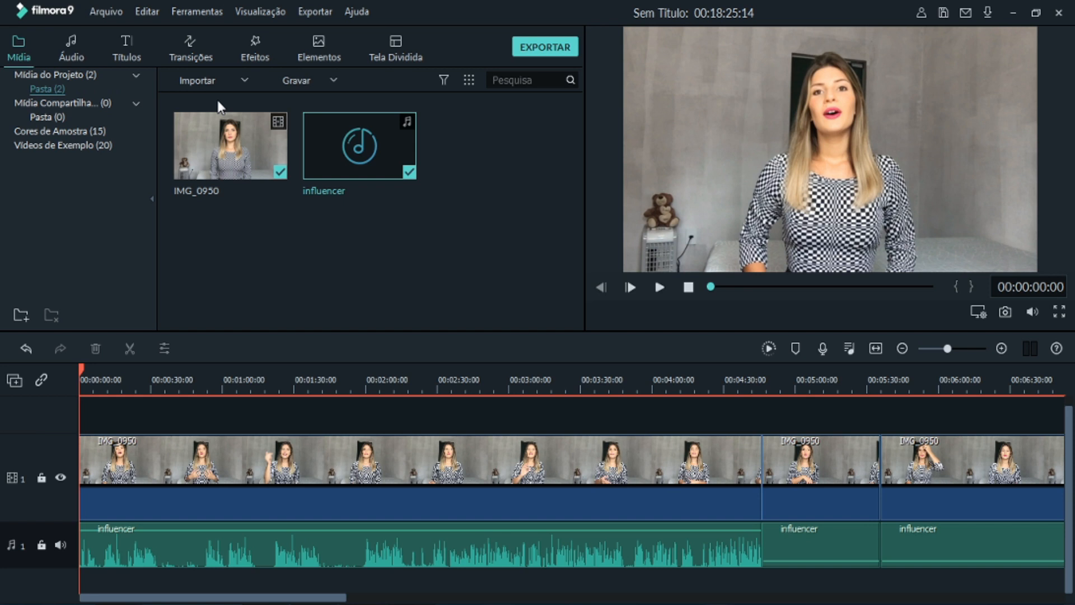
- Look through the media import options and the Titles, Transitions, Effects, Elements and Split Screen libraries
{"action": "left_click", "coordinate": [245, 81]}
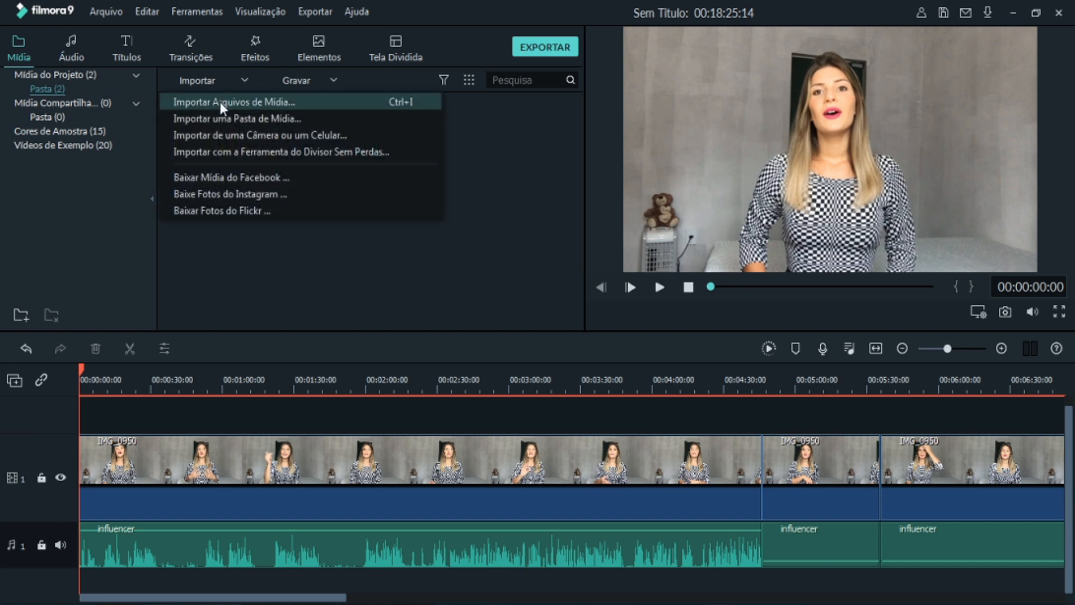
{"action": "left_click", "coordinate": [261, 105]}
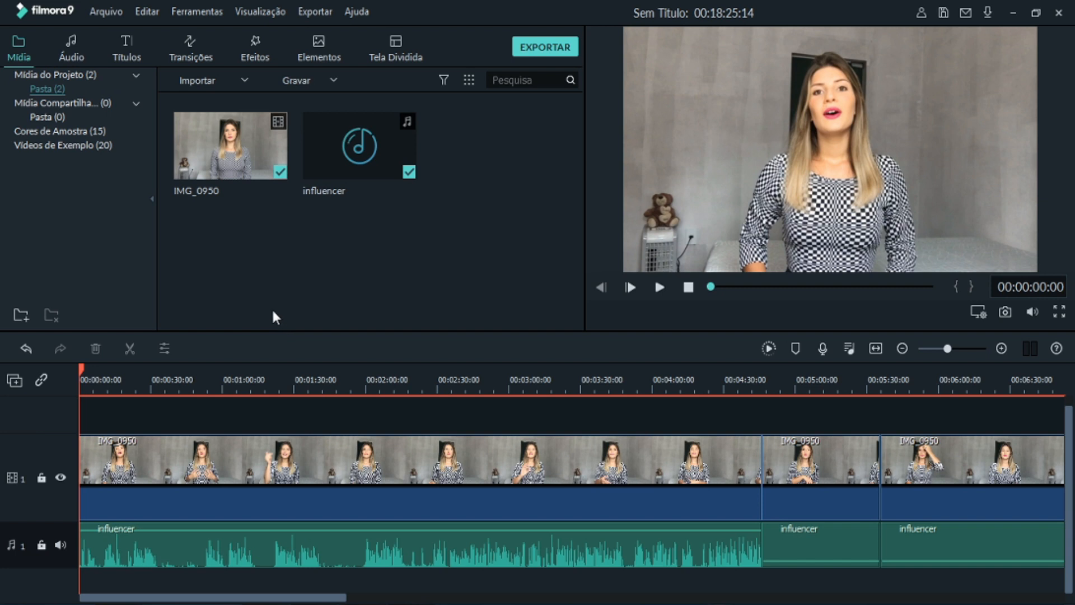
{"action": "left_click", "coordinate": [76, 50]}
{"action": "left_click", "coordinate": [126, 49]}
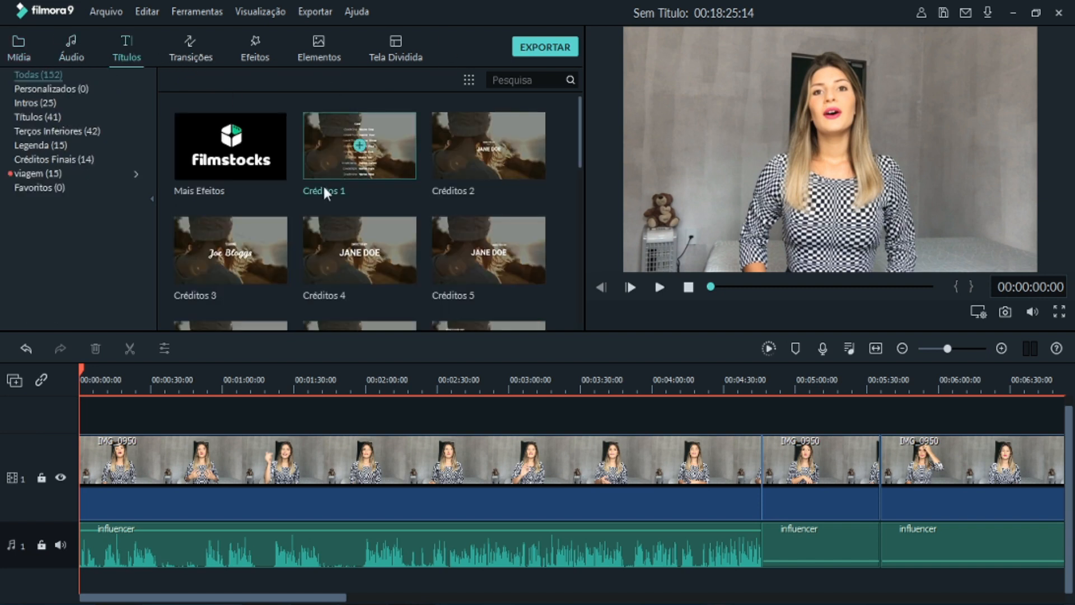
{"action": "left_click", "coordinate": [182, 51]}
{"action": "left_click", "coordinate": [253, 56]}
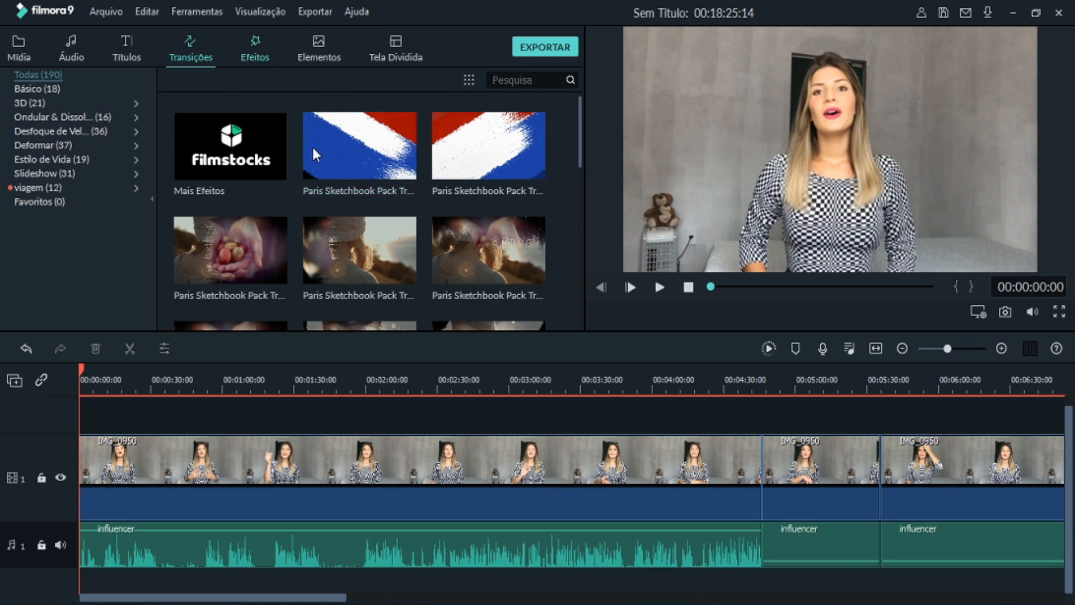
{"action": "left_click", "coordinate": [334, 63]}
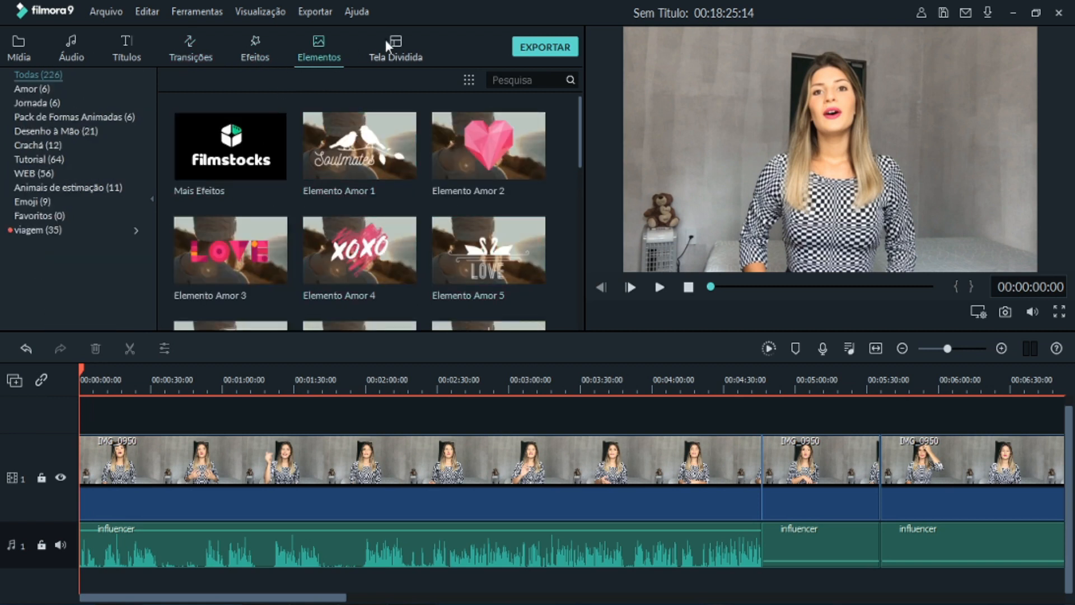
{"action": "left_click", "coordinate": [416, 58]}
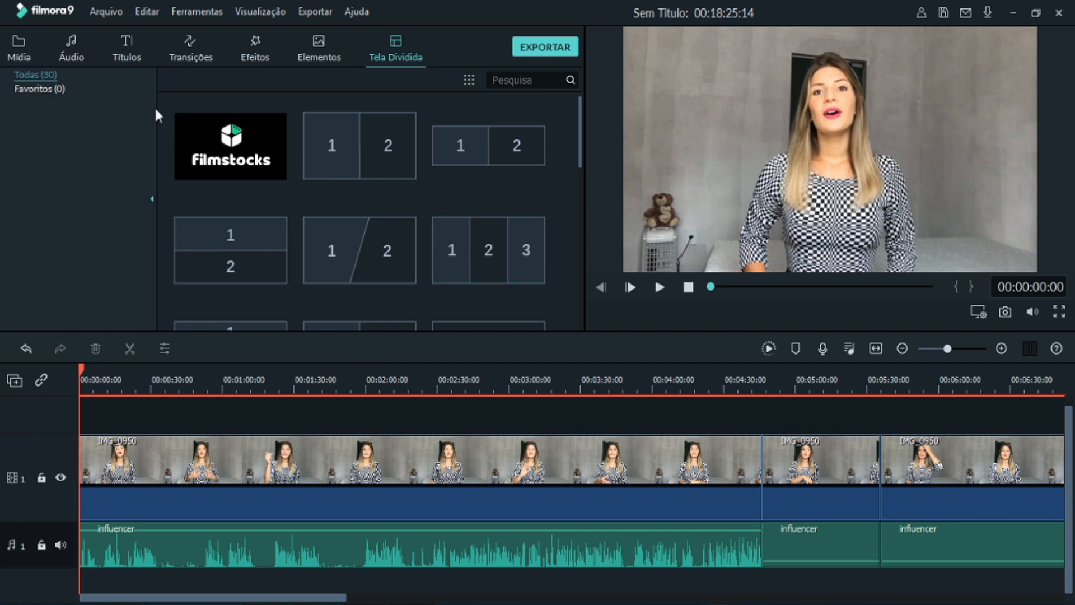
- Preview the track A-GROUP - Verve from the audio library and pause its playback
{"action": "left_click", "coordinate": [75, 61]}
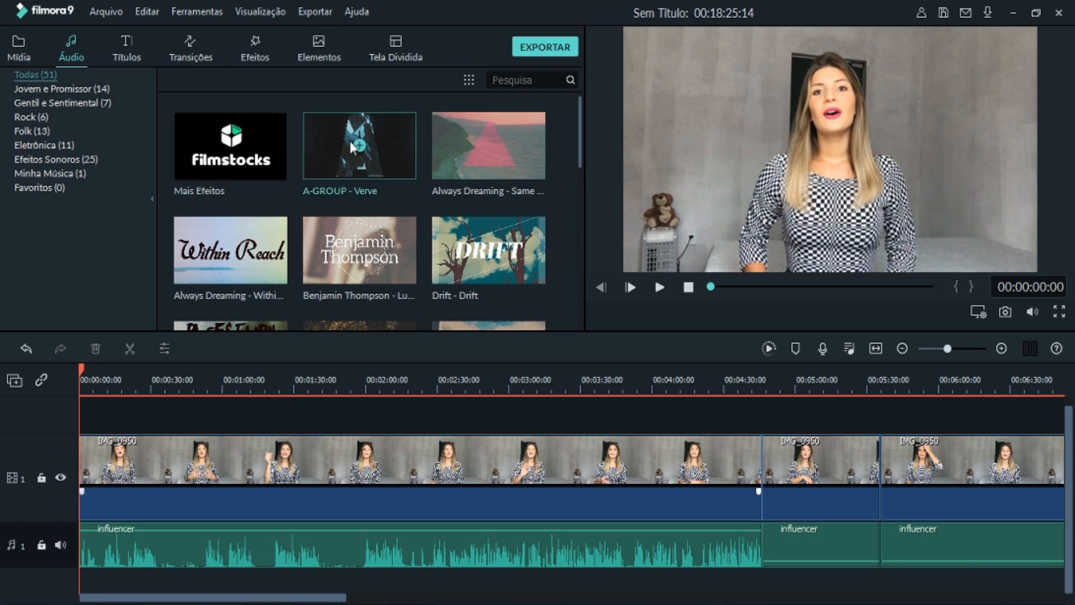
{"action": "double_click", "coordinate": [331, 156]}
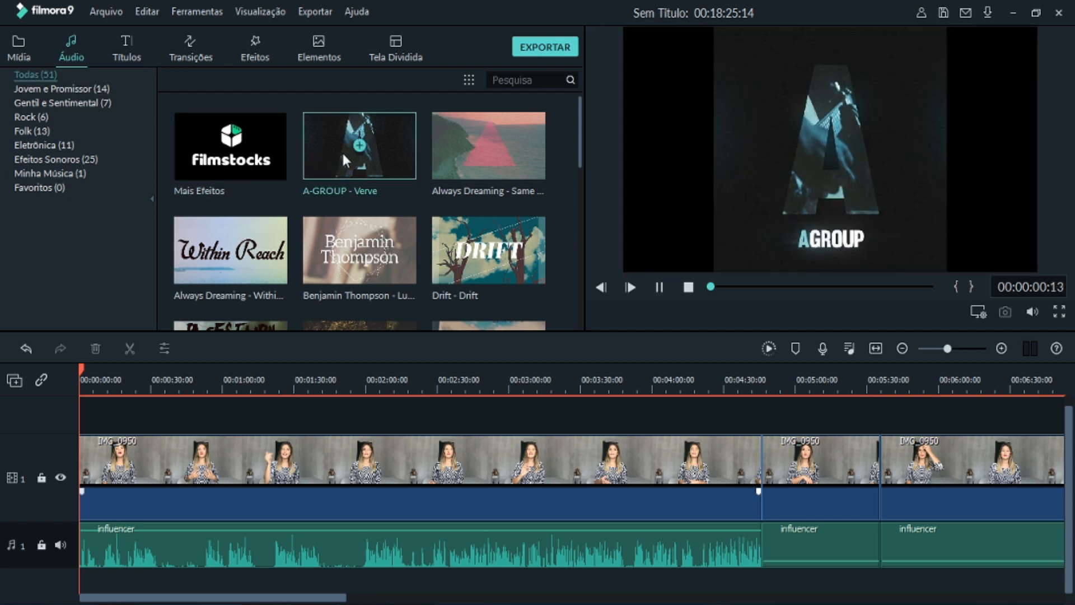
{"action": "left_click", "coordinate": [657, 288]}
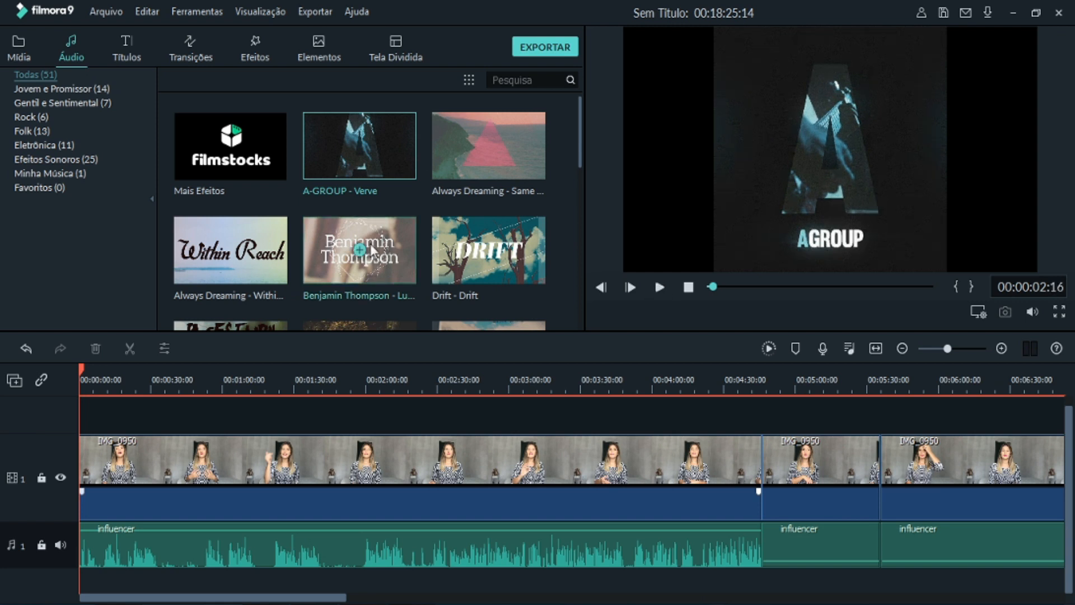
- Add the track A-GROUP - Verve from the audio library to a second audio track at the start of the timeline
{"action": "left_click", "coordinate": [127, 49]}
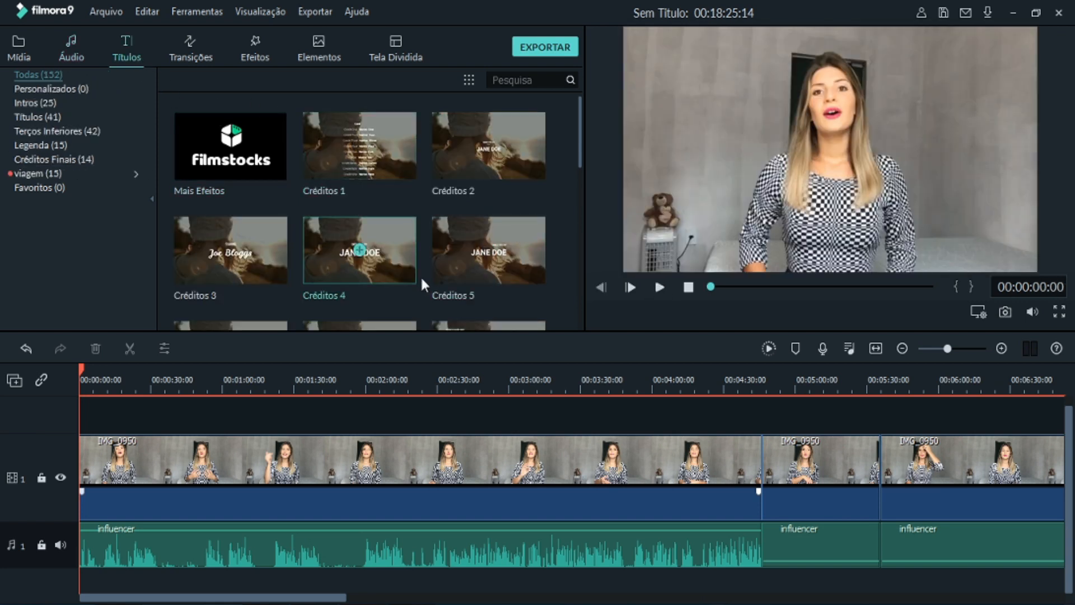
{"action": "scroll", "coordinate": [150, 462], "scroll_direction": "up", "scroll_amount": 1}
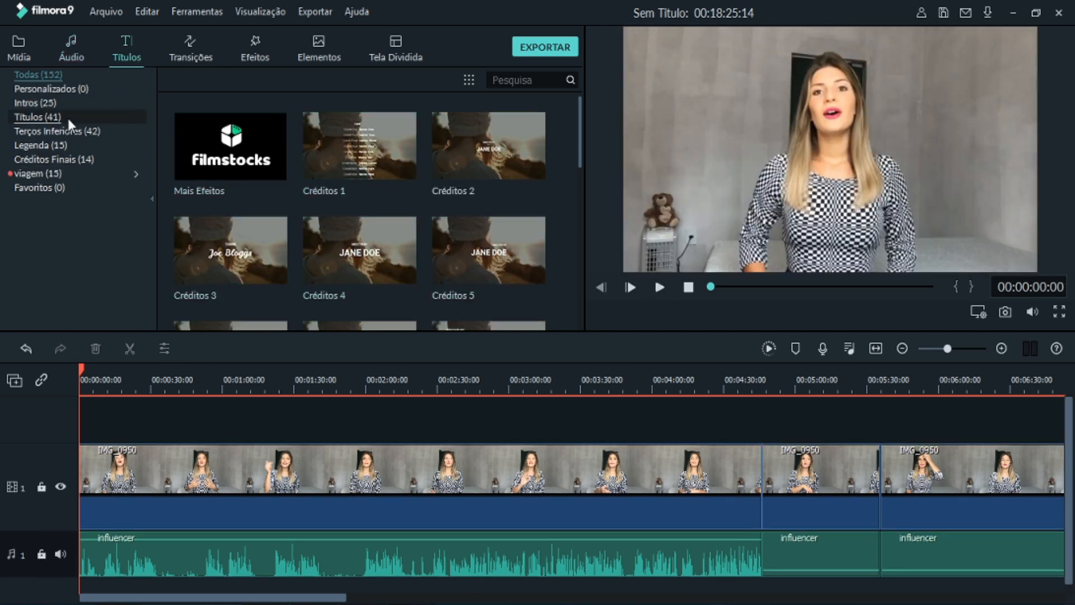
{"action": "left_click", "coordinate": [78, 47]}
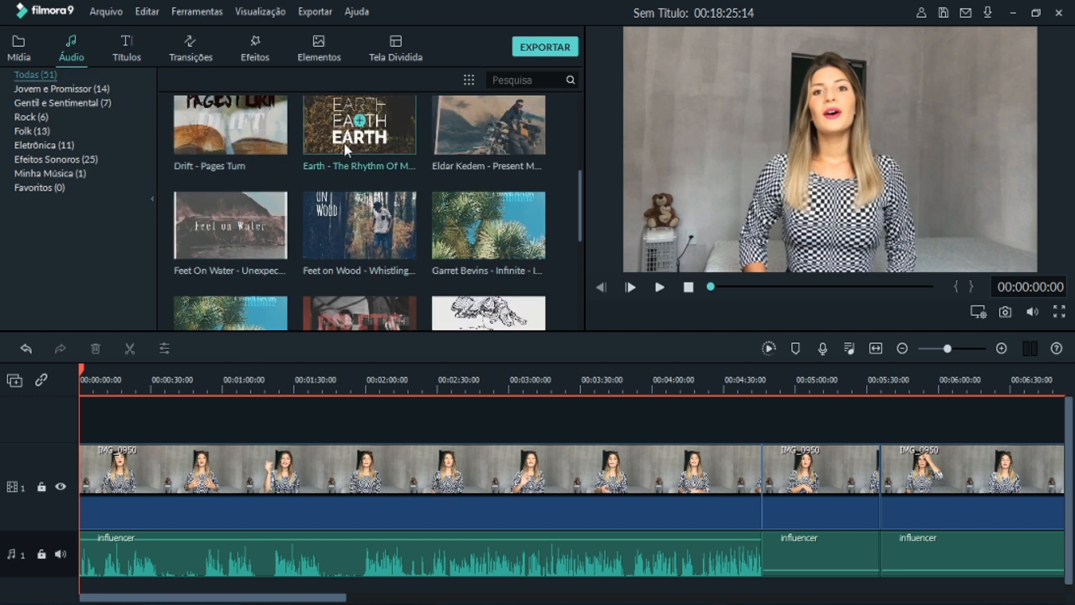
{"action": "scroll", "coordinate": [325, 152], "scroll_direction": "up", "scroll_amount": 3}
{"action": "left_click_drag", "start_coordinate": [325, 152], "coordinate": [87, 574]}
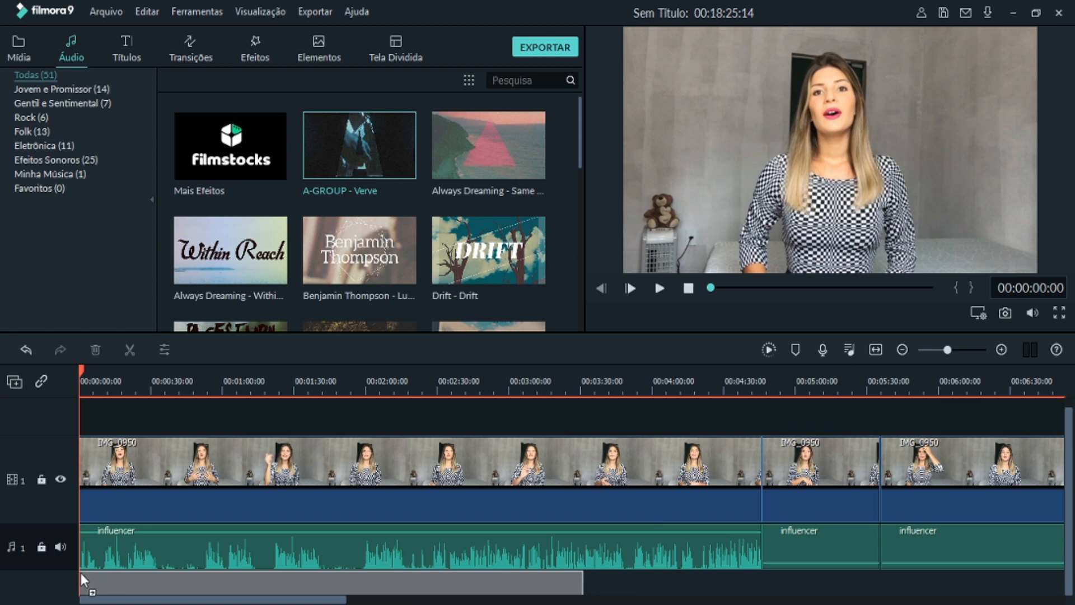
{"action": "left_click_drag", "start_coordinate": [81, 573], "coordinate": [79, 572]}
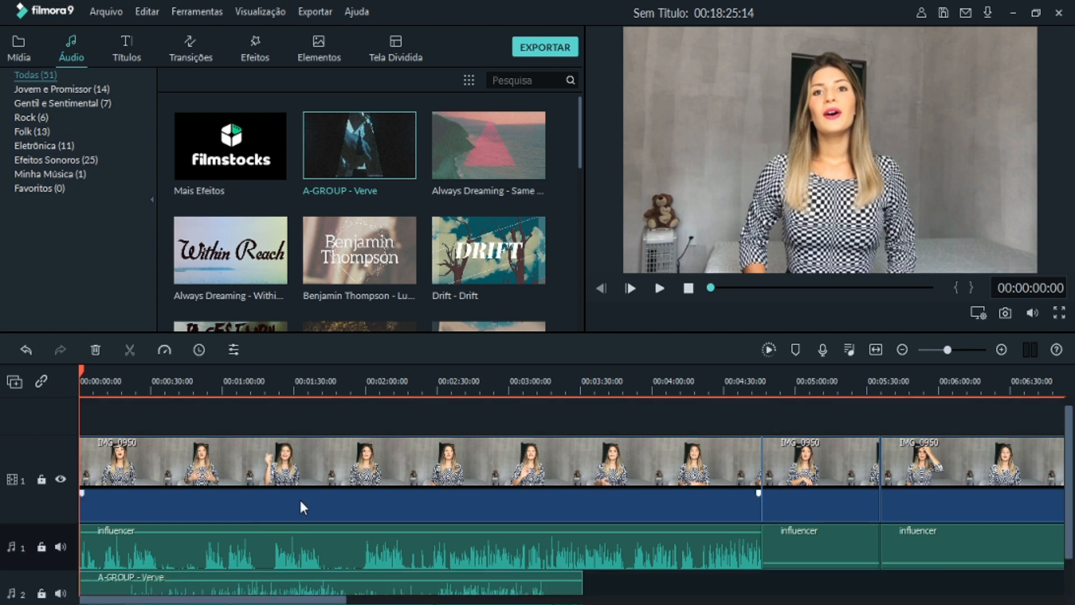
{"action": "scroll", "coordinate": [299, 498], "scroll_direction": "down", "scroll_amount": 2}
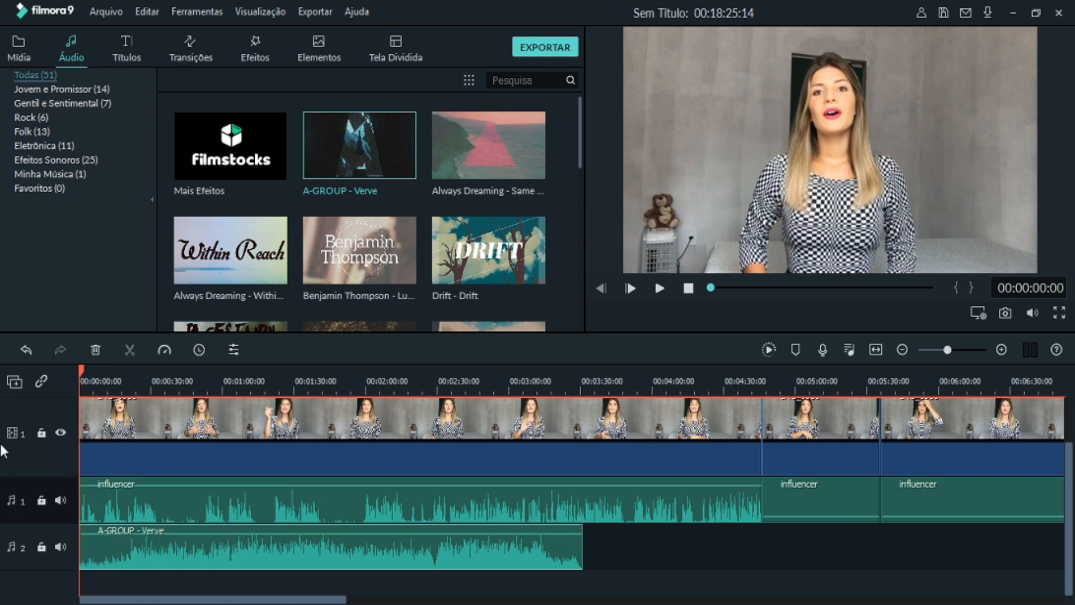
- Trim the end of the A-GROUP - Verve clip so it ends at about 00:00:17
{"action": "left_click_drag", "start_coordinate": [80, 368], "coordinate": [55, 366]}
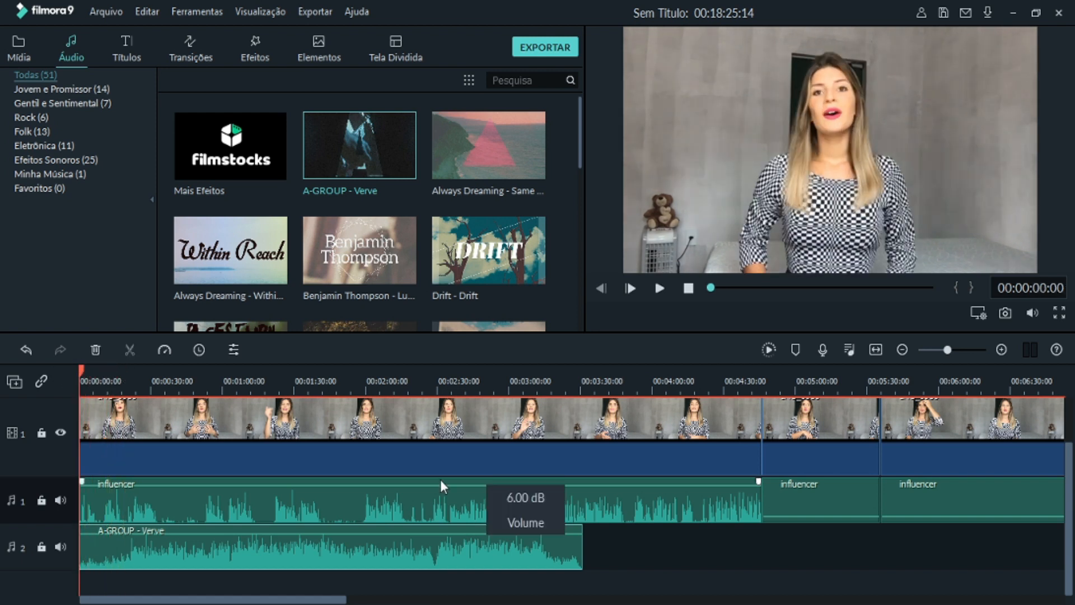
{"action": "left_click_drag", "start_coordinate": [582, 549], "coordinate": [120, 555]}
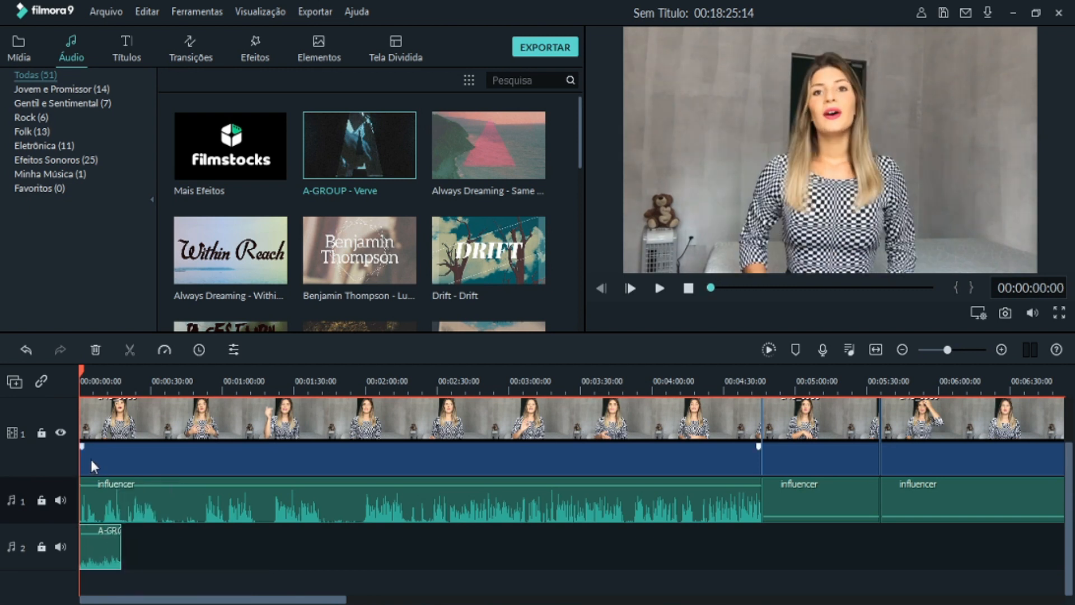
{"action": "scroll", "coordinate": [140, 467], "scroll_direction": "up", "scroll_amount": 1}
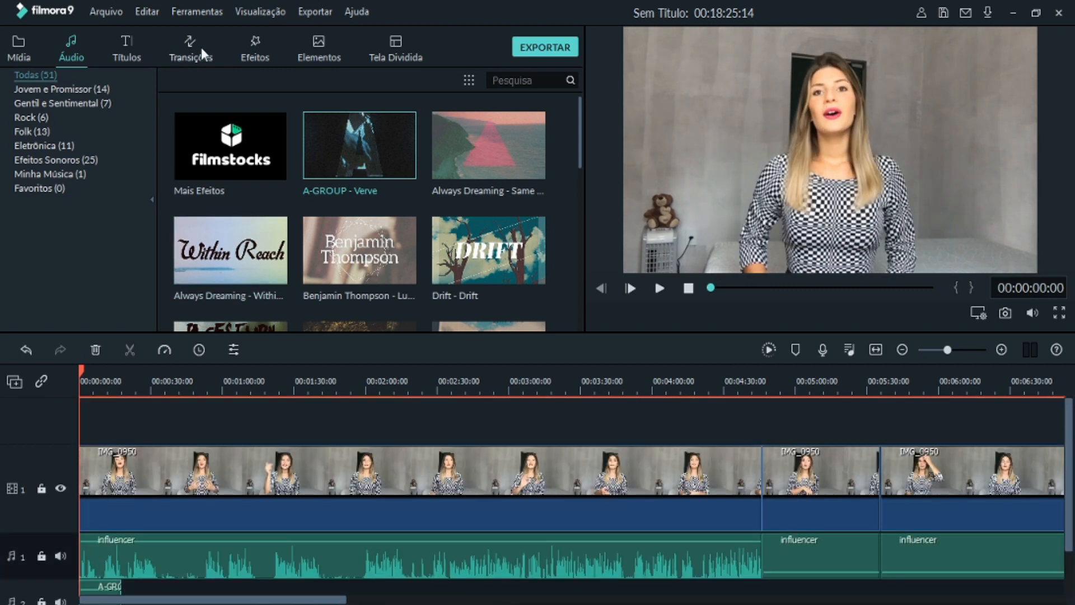
- Preview the titles Créditos 1 and Créditos 3, and place Créditos 3 on a track above the video at about 00:00:13
{"action": "left_click", "coordinate": [123, 44]}
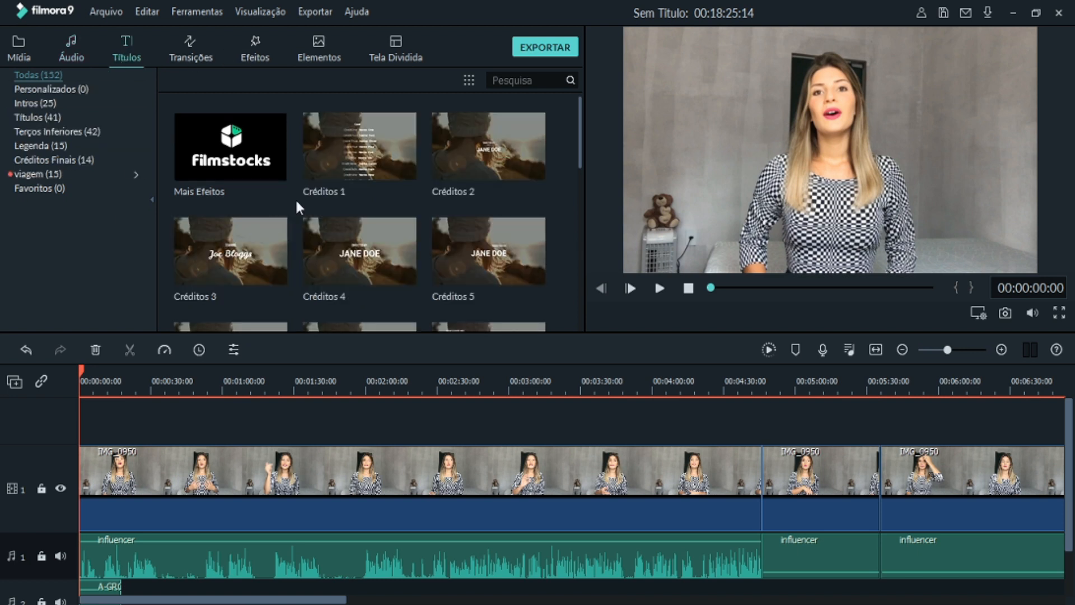
{"action": "left_click", "coordinate": [331, 168]}
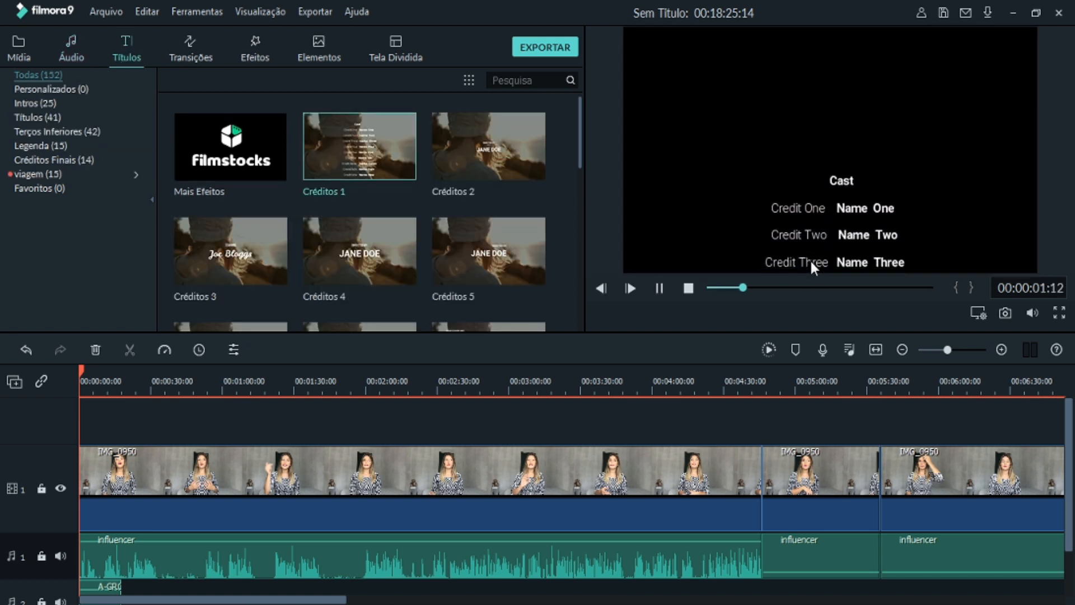
{"action": "left_click", "coordinate": [257, 260]}
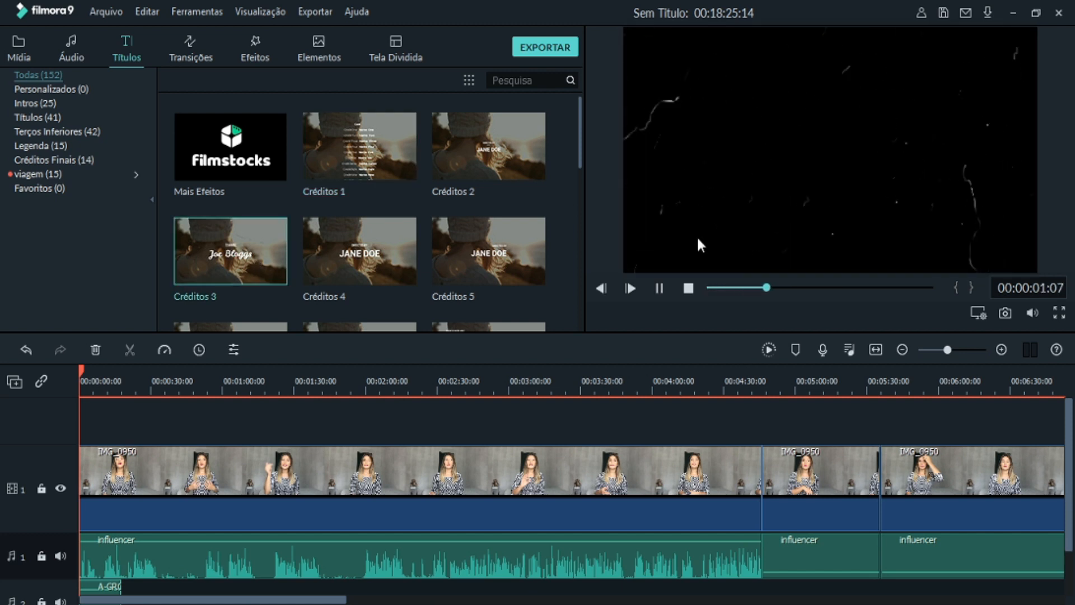
{"action": "left_click_drag", "start_coordinate": [271, 258], "coordinate": [123, 421]}
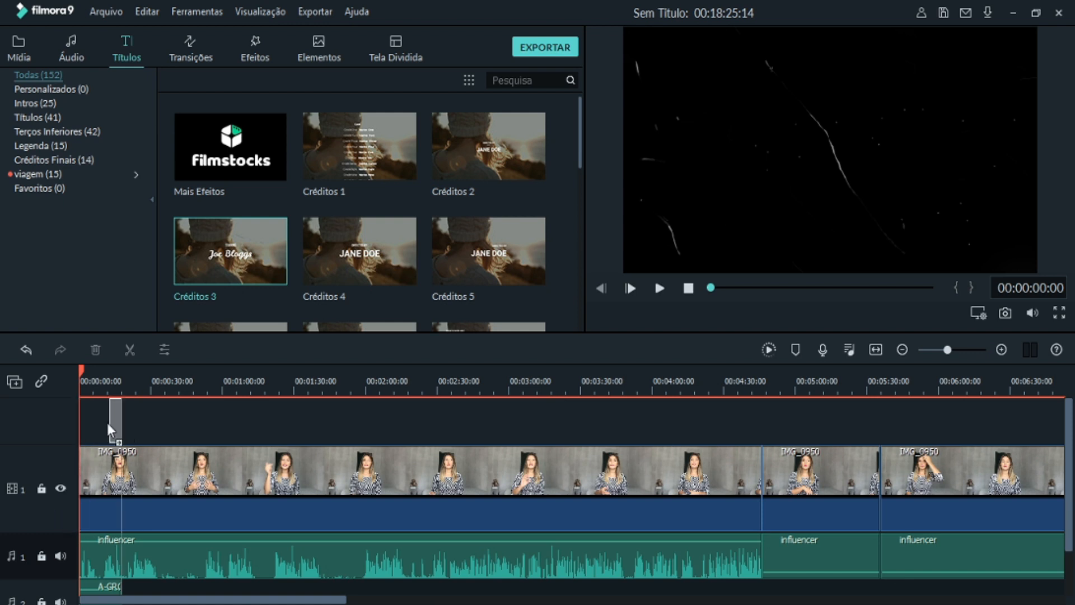
{"action": "mouse_move", "coordinate": [107, 427]}
{"action": "left_mouse_down"}
{"action": "mouse_move", "coordinate": [112, 493]}
{"action": "mouse_move", "coordinate": [111, 408]}
{"action": "left_mouse_up"}
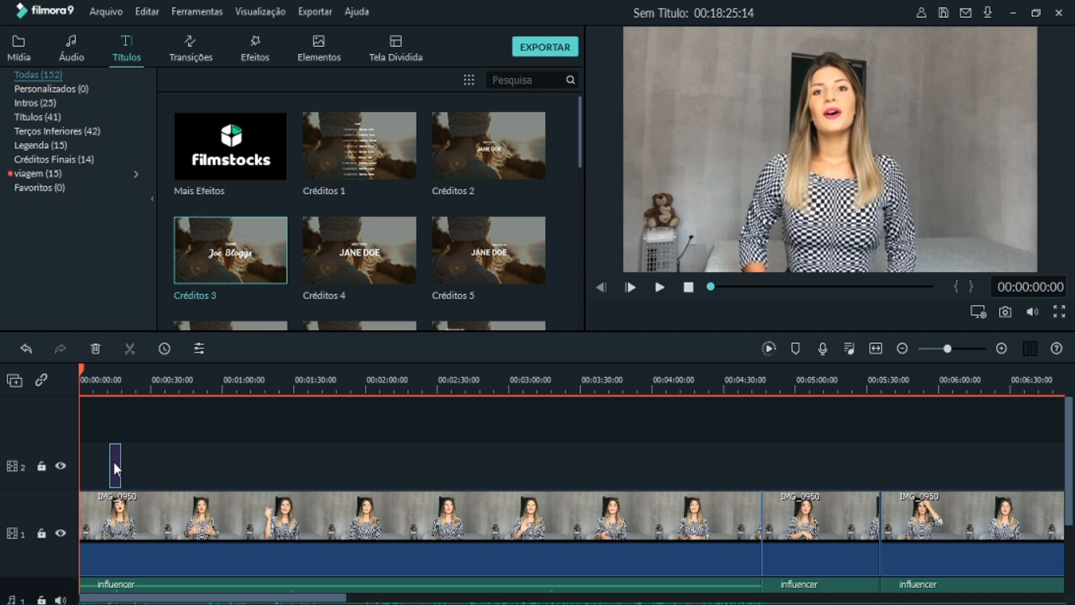
- Replace all the text of the Créditos 3 title with the presenter's full name and apply it
{"action": "double_click", "coordinate": [114, 464]}
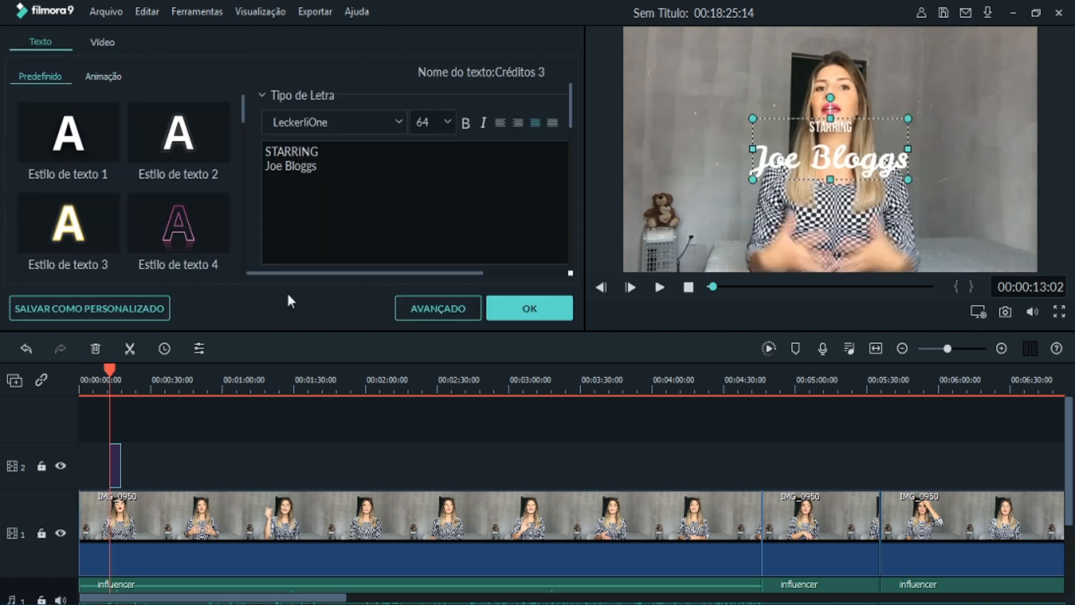
{"action": "left_click_drag", "start_coordinate": [359, 170], "coordinate": [249, 123]}
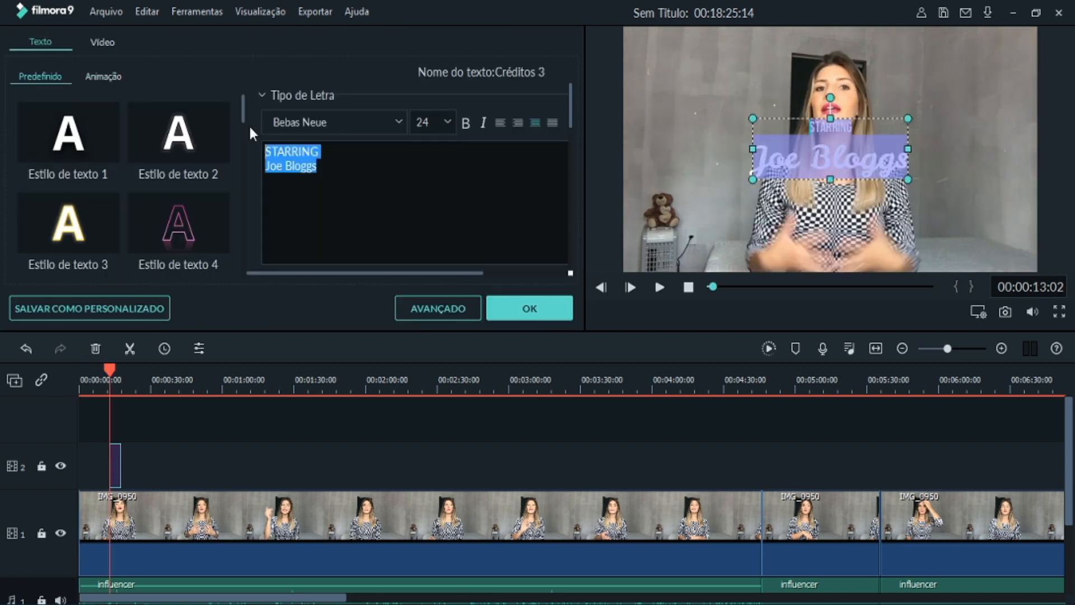
{"action": "type", "text": "Elisa Querino"}
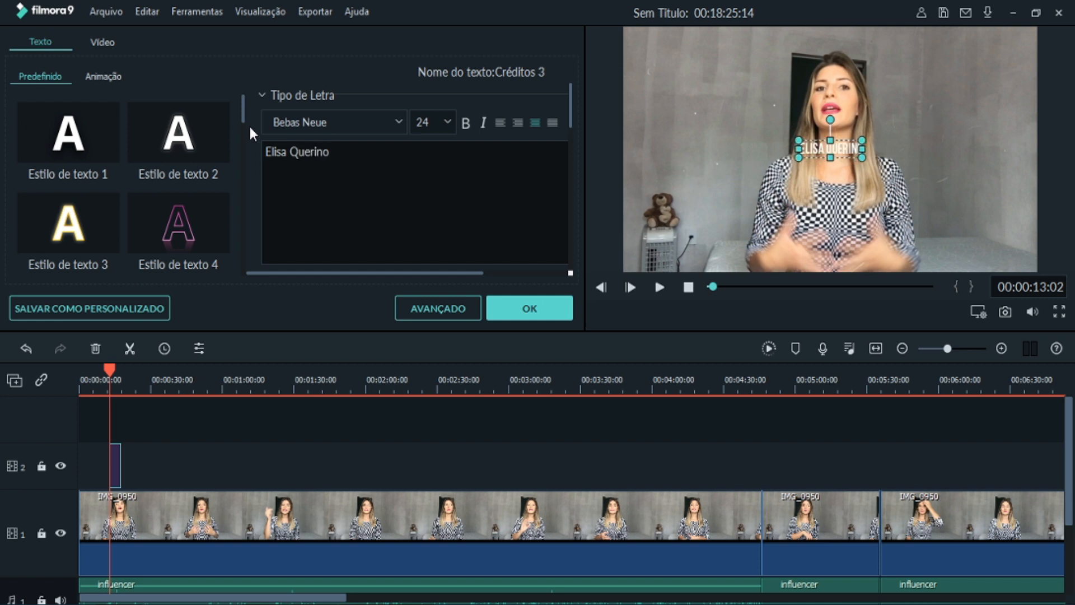
{"action": "left_click", "coordinate": [512, 309]}
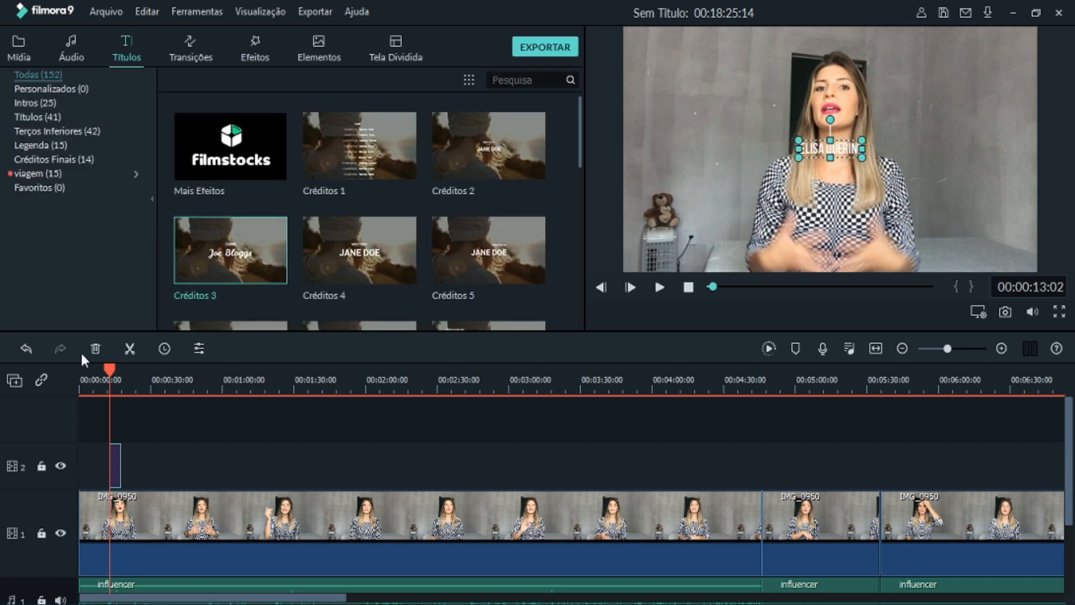
- Reposition the name title in the video frame to the upper left, beside the woman
{"action": "left_click_drag", "start_coordinate": [109, 368], "coordinate": [116, 369]}
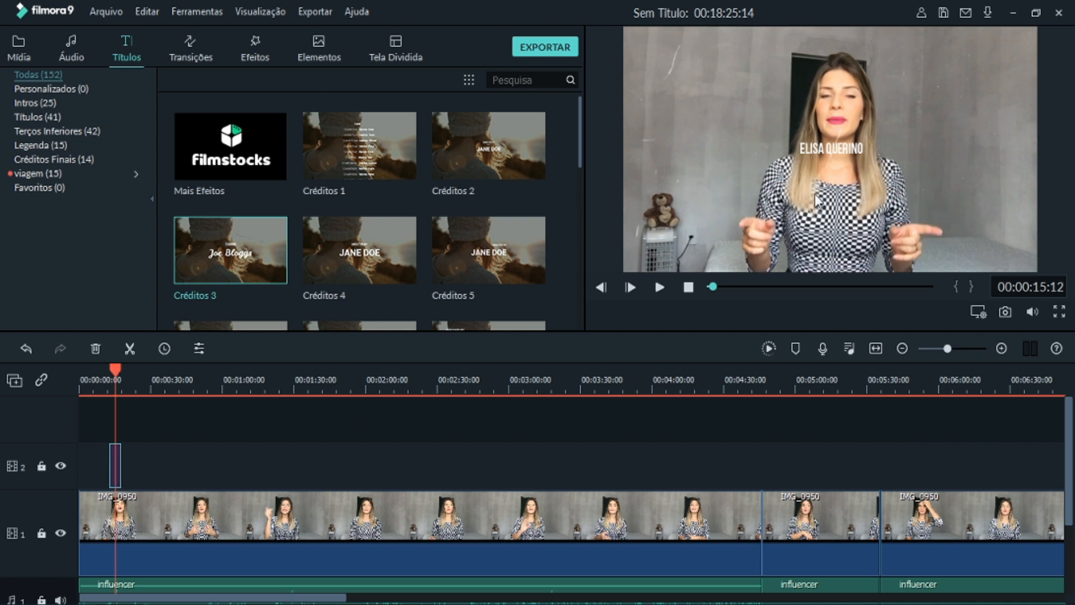
{"action": "left_click", "coordinate": [828, 148]}
{"action": "left_click_drag", "start_coordinate": [828, 148], "coordinate": [698, 145]}
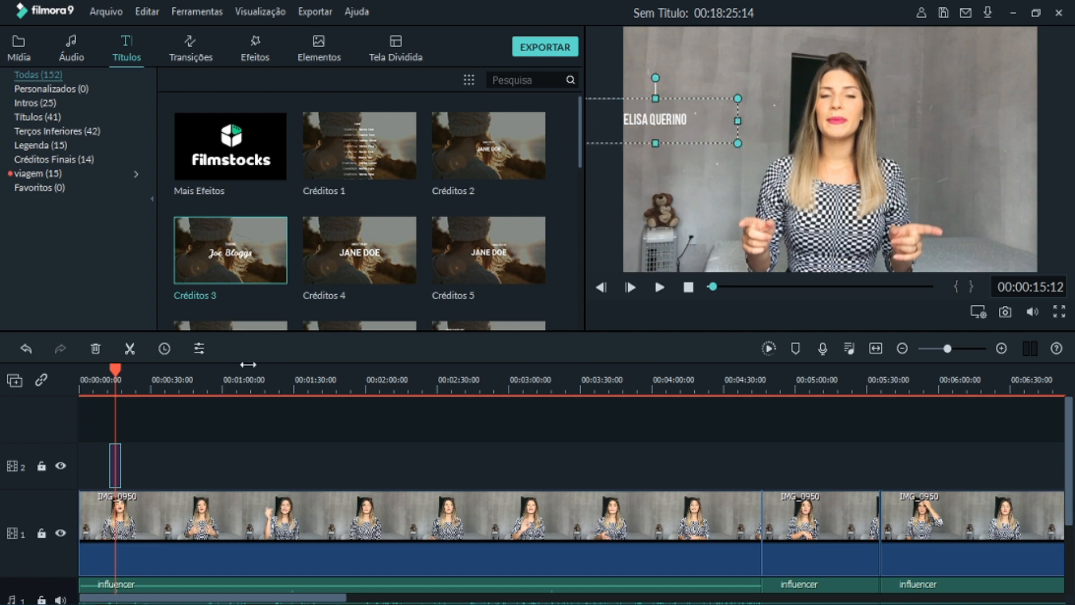
- Look at the name title's font options and apply the Estilo Ondulado text animation to it
{"action": "double_click", "coordinate": [653, 123]}
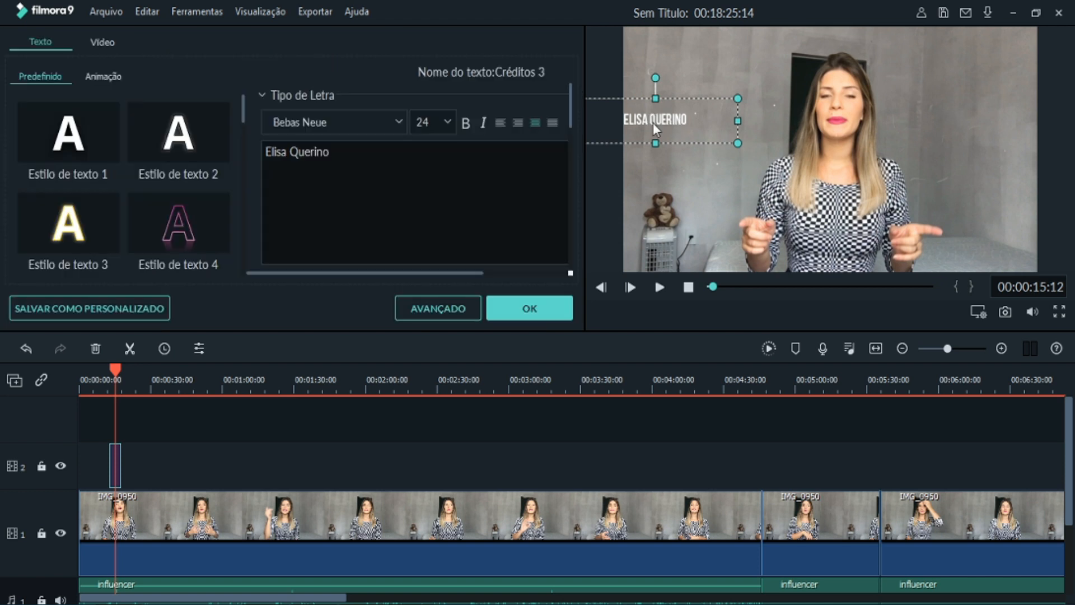
{"action": "left_click", "coordinate": [396, 121]}
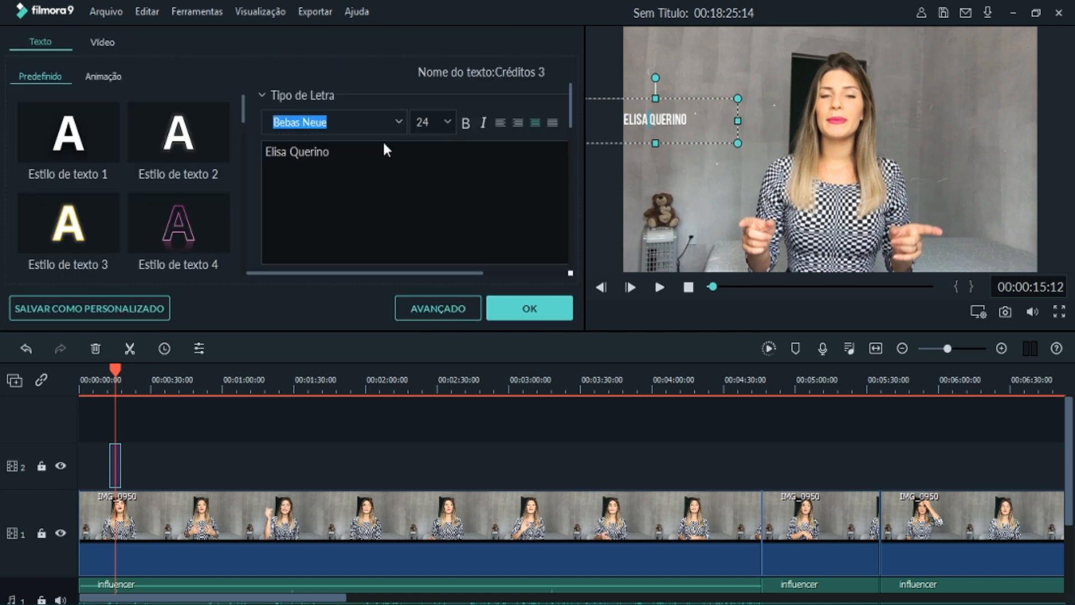
{"action": "left_click", "coordinate": [448, 123]}
{"action": "left_click", "coordinate": [93, 81]}
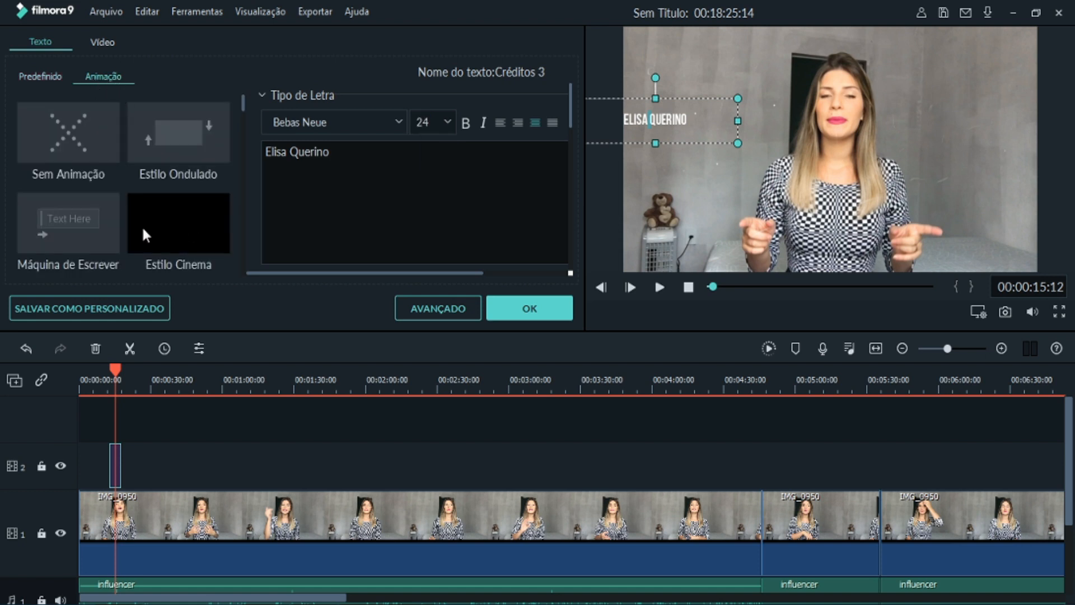
{"action": "left_click", "coordinate": [152, 140]}
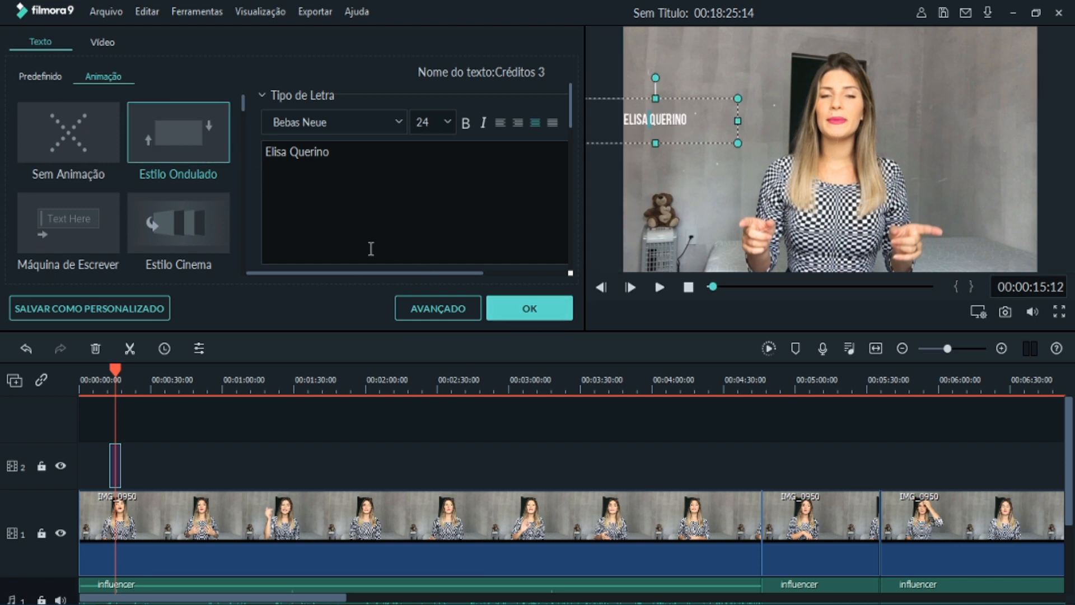
{"action": "left_click", "coordinate": [513, 302]}
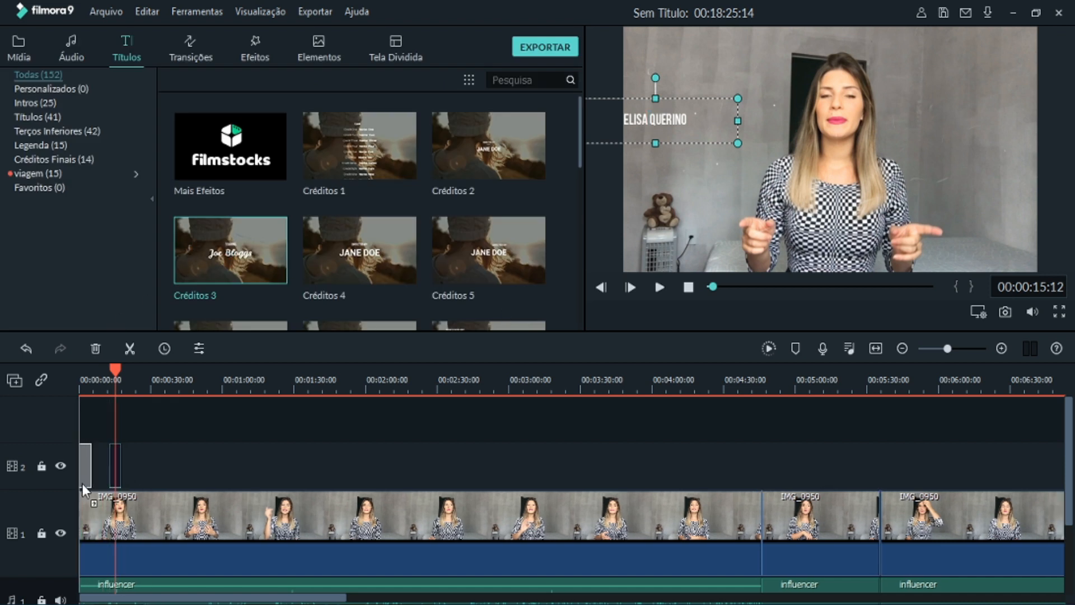
- Insert the title clip at the start of video track 1, ahead of IMG_0950, and play the opening
{"action": "left_click_drag", "start_coordinate": [73, 507], "coordinate": [80, 506]}
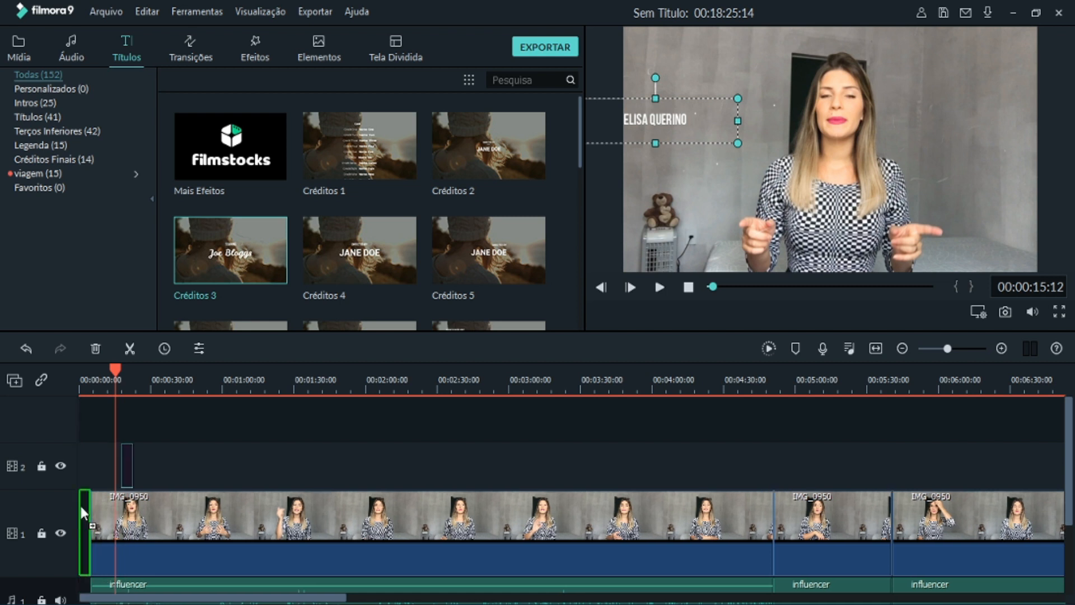
{"action": "left_click_drag", "start_coordinate": [122, 370], "coordinate": [60, 371]}
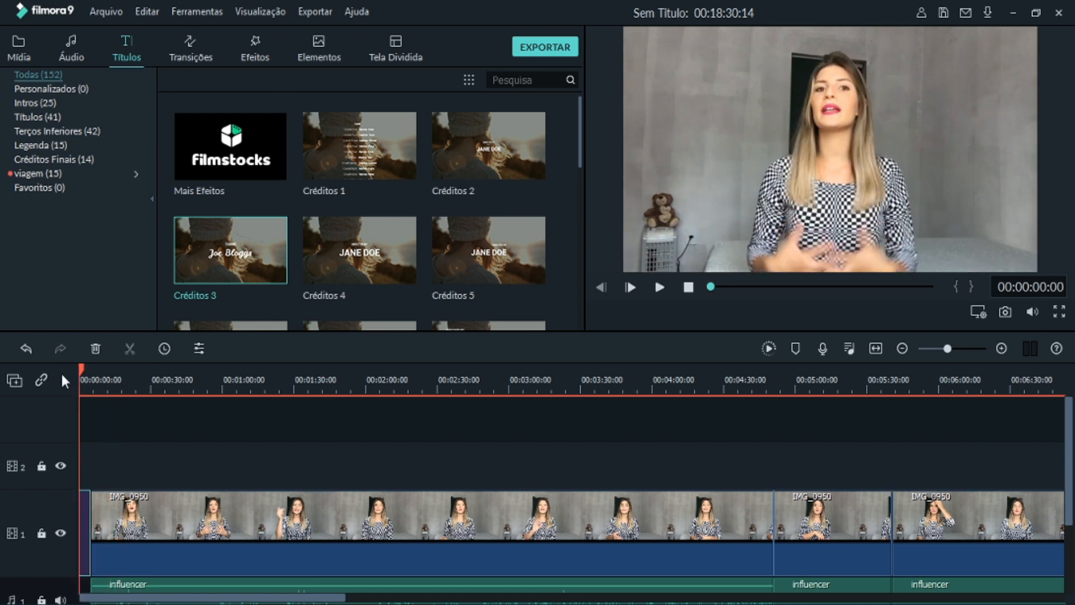
{"action": "left_click", "coordinate": [658, 293]}
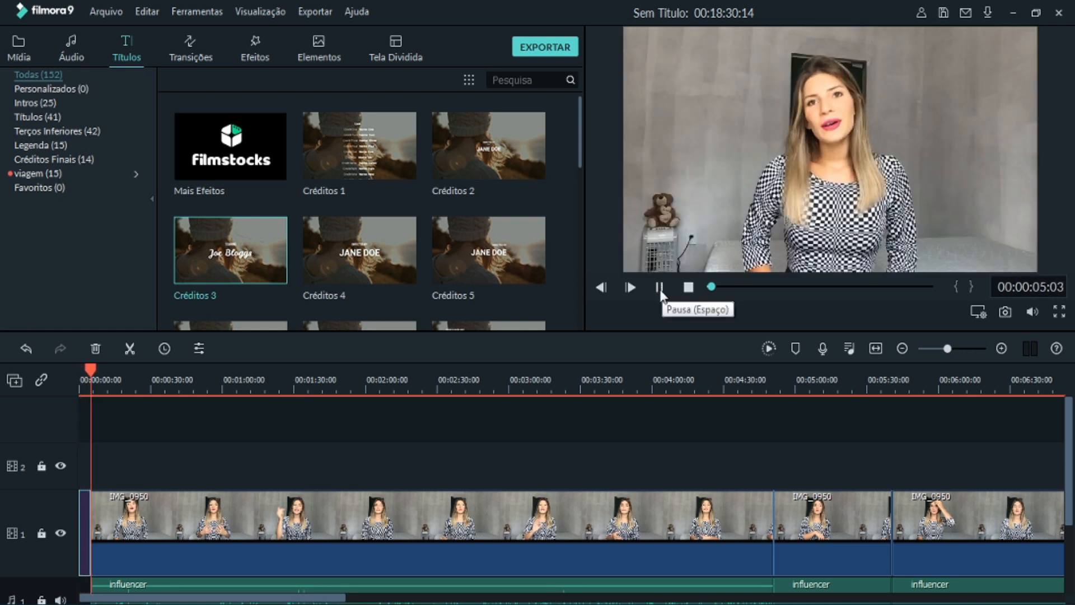
{"action": "left_click", "coordinate": [660, 288]}
- Move the A-GROUP - Verve clip to the timeline start, trim it to the title's length, and play the opening
{"action": "scroll", "coordinate": [122, 577], "scroll_direction": "down", "scroll_amount": 3}
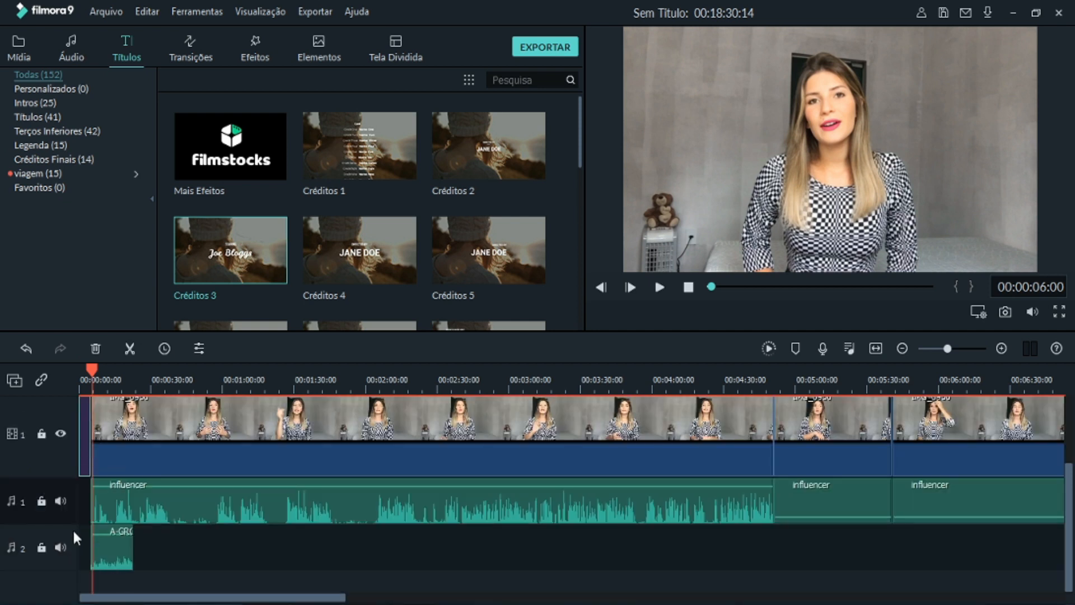
{"action": "left_click_drag", "start_coordinate": [134, 549], "coordinate": [90, 549]}
{"action": "left_click_drag", "start_coordinate": [96, 374], "coordinate": [78, 371]}
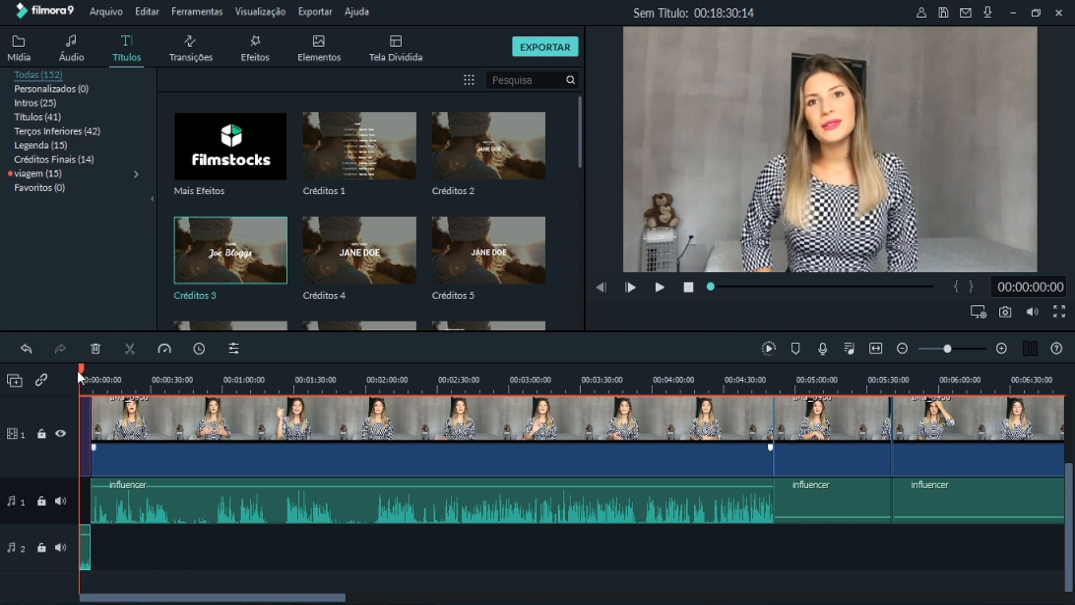
{"action": "left_click", "coordinate": [660, 289]}
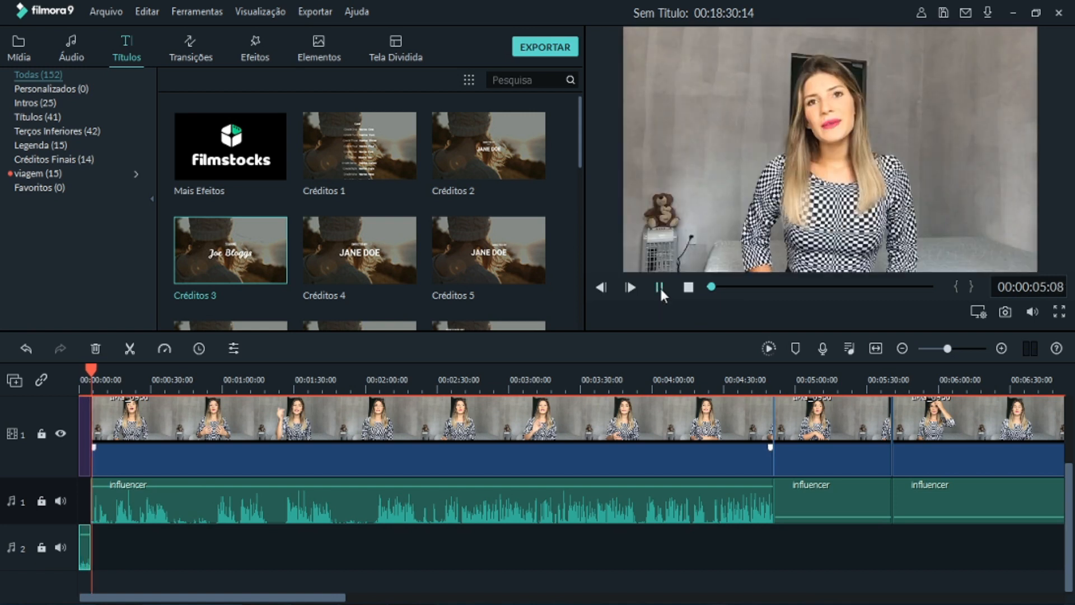
{"action": "left_click", "coordinate": [659, 287]}
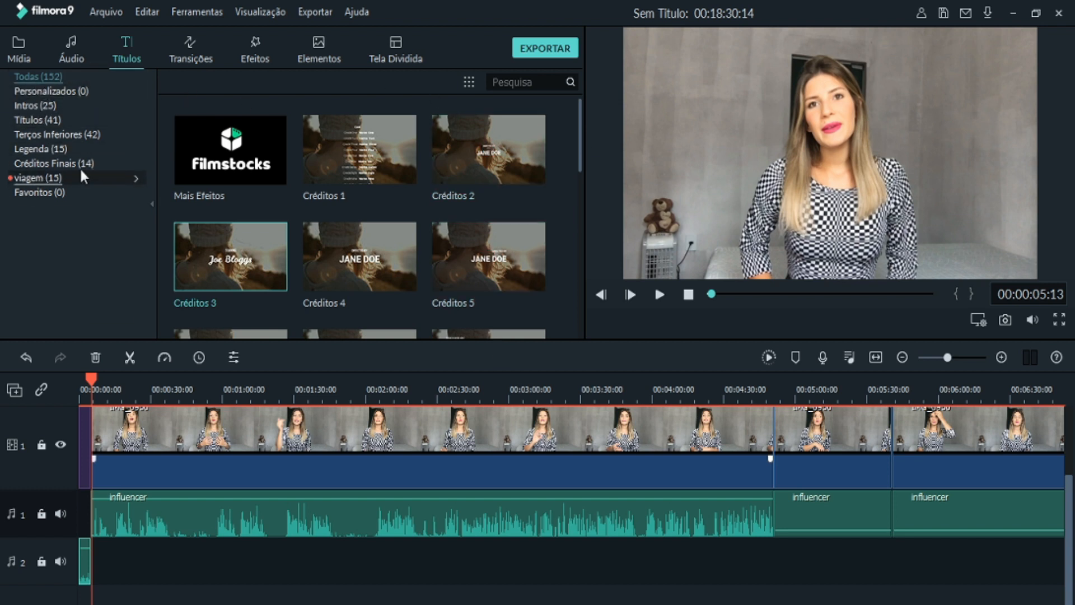
- Replace the opening title clip at the start of video track 1 with the Intros 3 template
{"action": "left_click", "coordinate": [36, 105]}
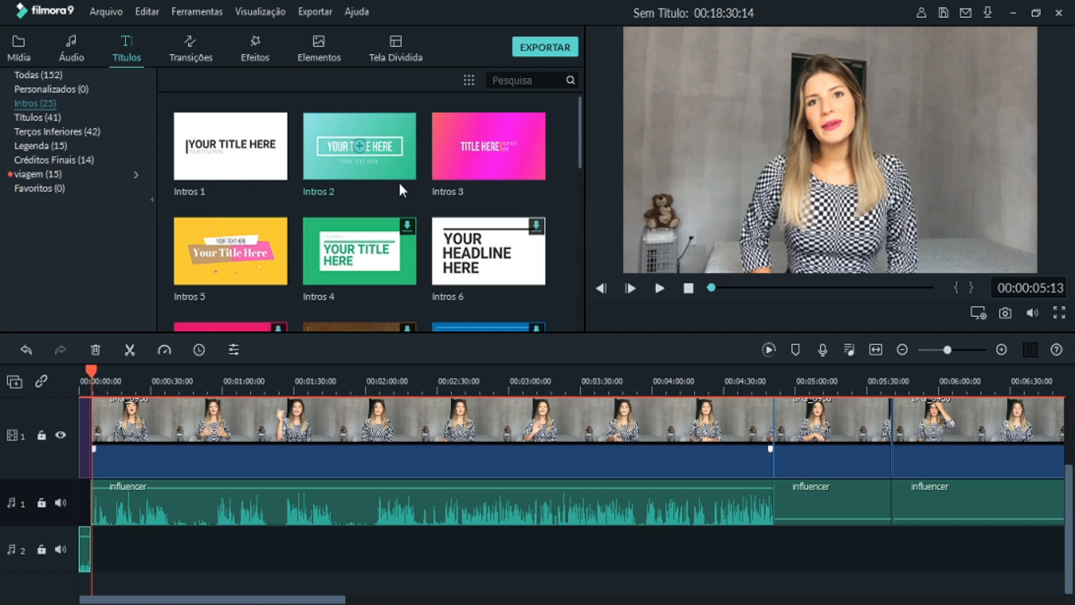
{"action": "scroll", "coordinate": [579, 134], "scroll_direction": "down", "scroll_amount": 1}
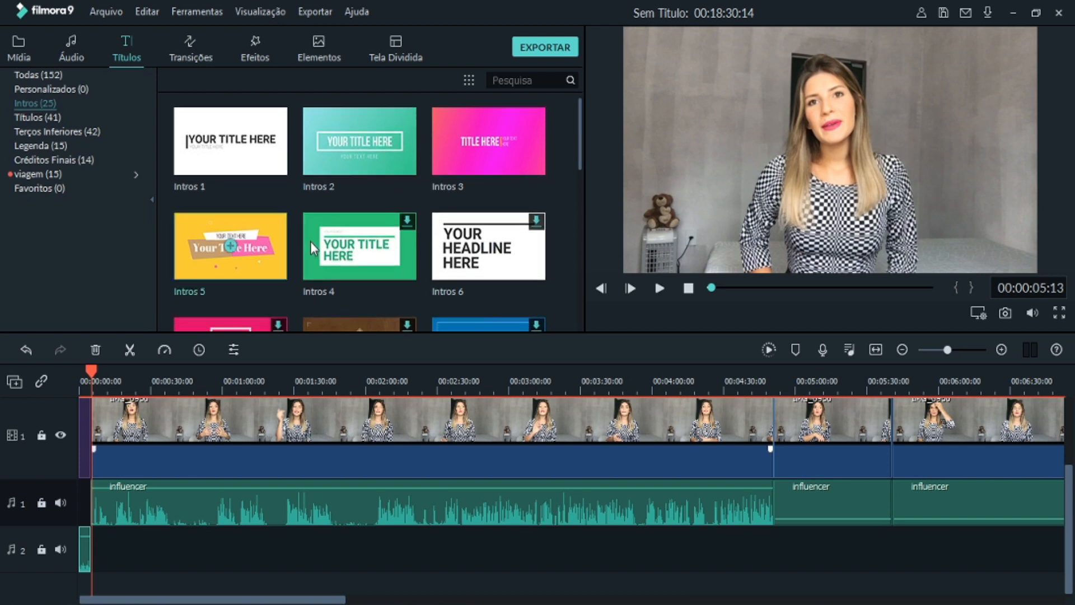
{"action": "left_click", "coordinate": [82, 419]}
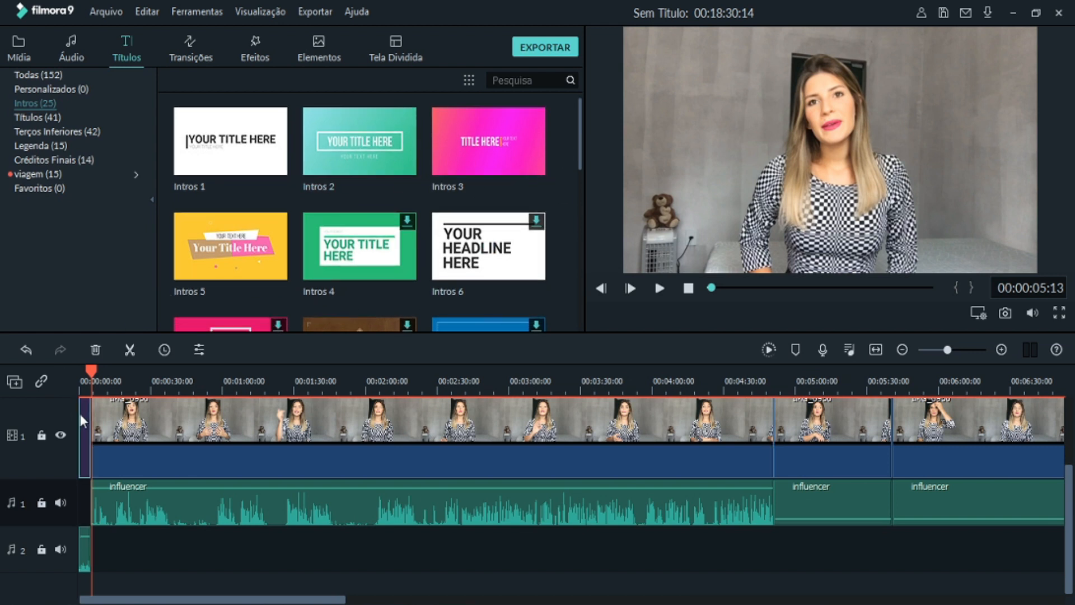
{"action": "key", "text": "Delete"}
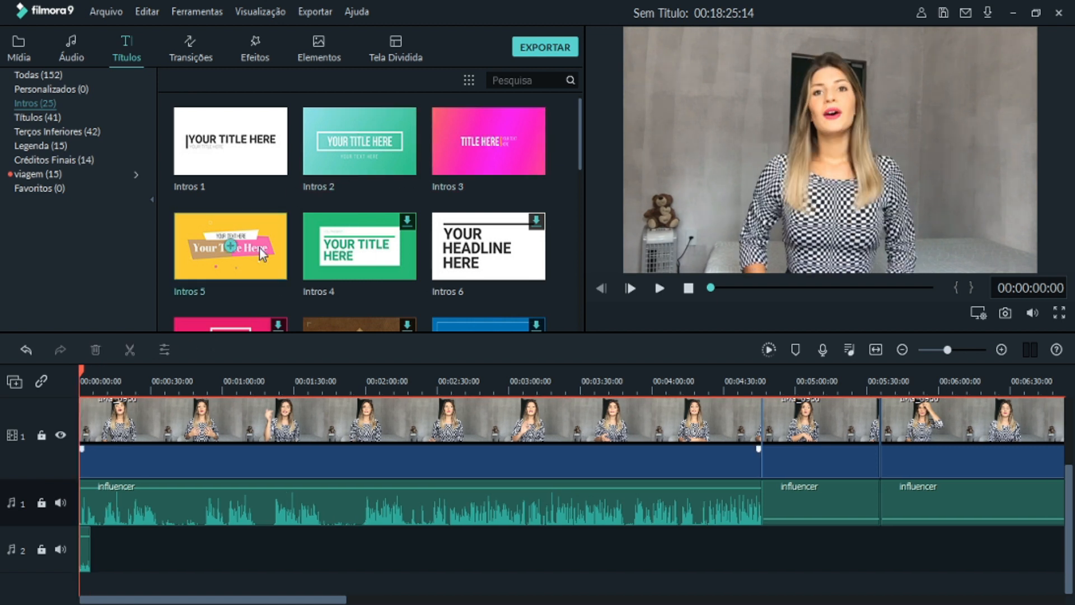
{"action": "left_click_drag", "start_coordinate": [446, 149], "coordinate": [76, 434]}
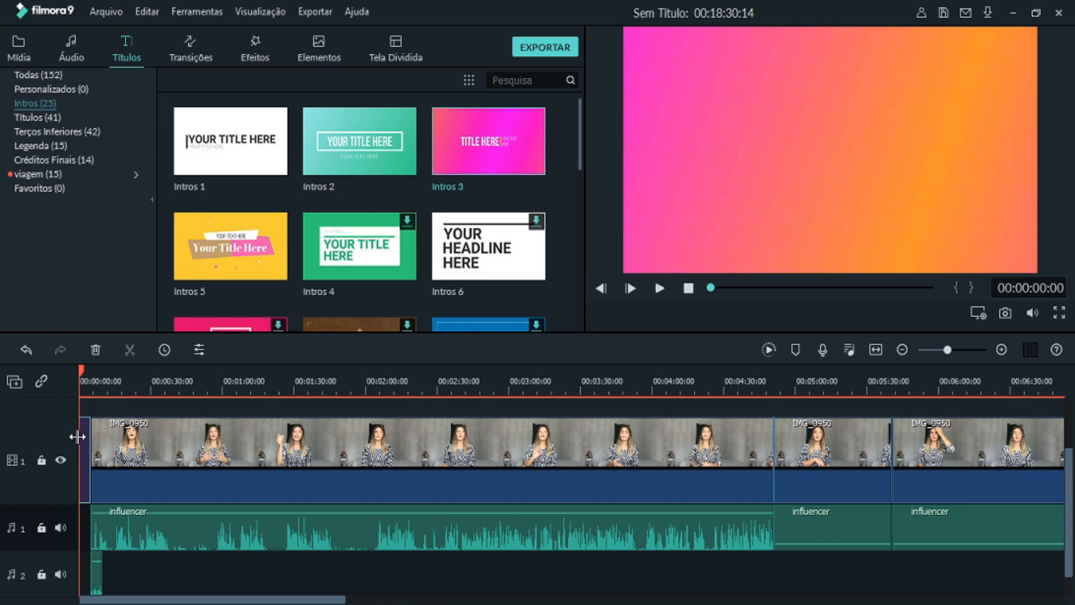
- Replace the main title text of the Intros 3 clip with "Edição de vídeo"
{"action": "double_click", "coordinate": [86, 437]}
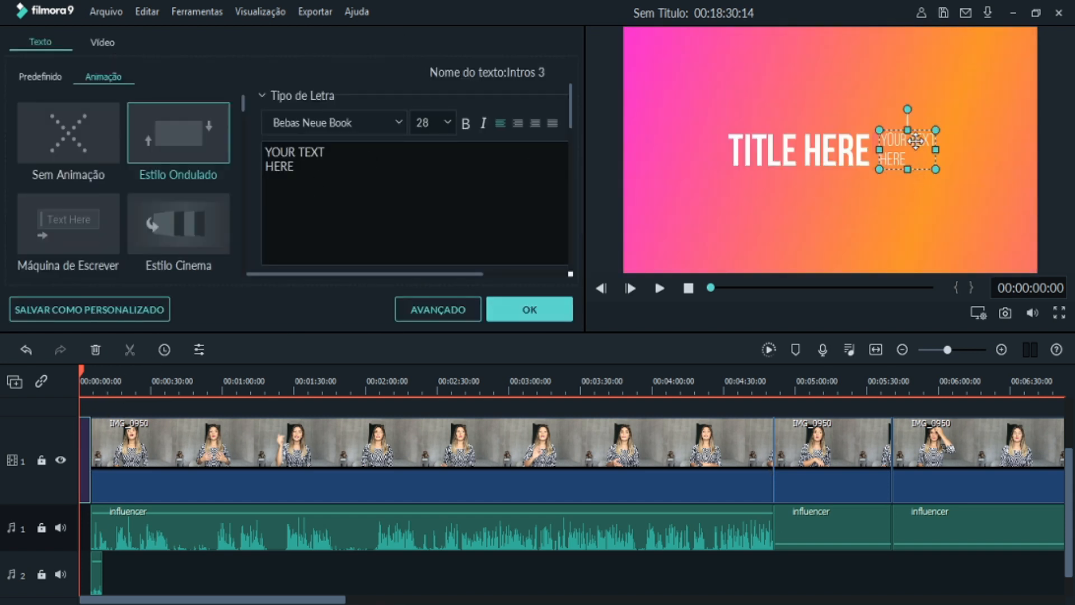
{"action": "left_click", "coordinate": [769, 146]}
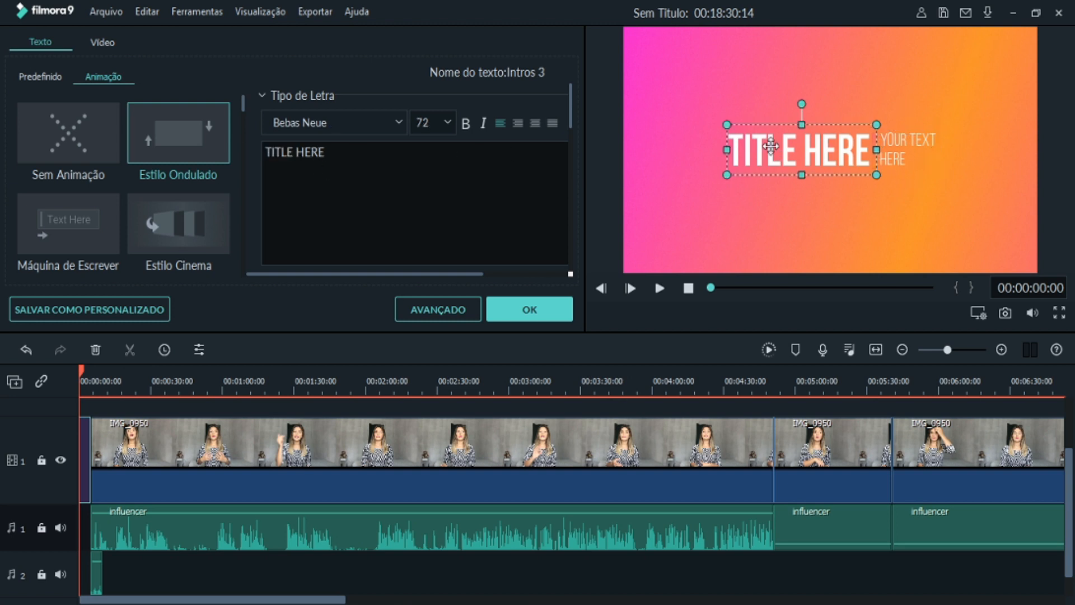
{"action": "left_click_drag", "start_coordinate": [334, 156], "coordinate": [247, 149]}
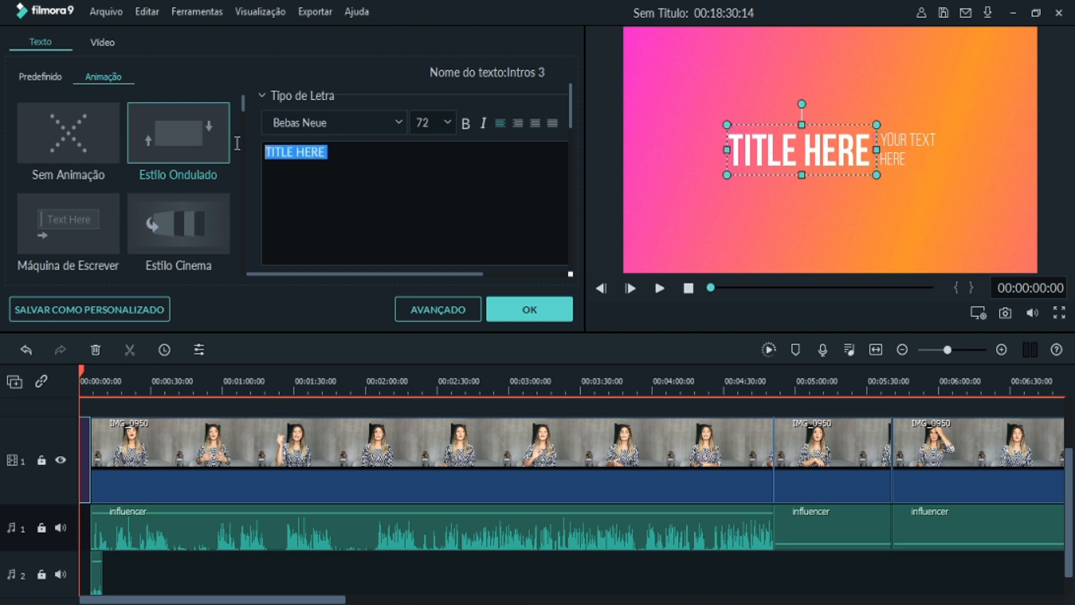
{"action": "key", "text": "BackSpace"}
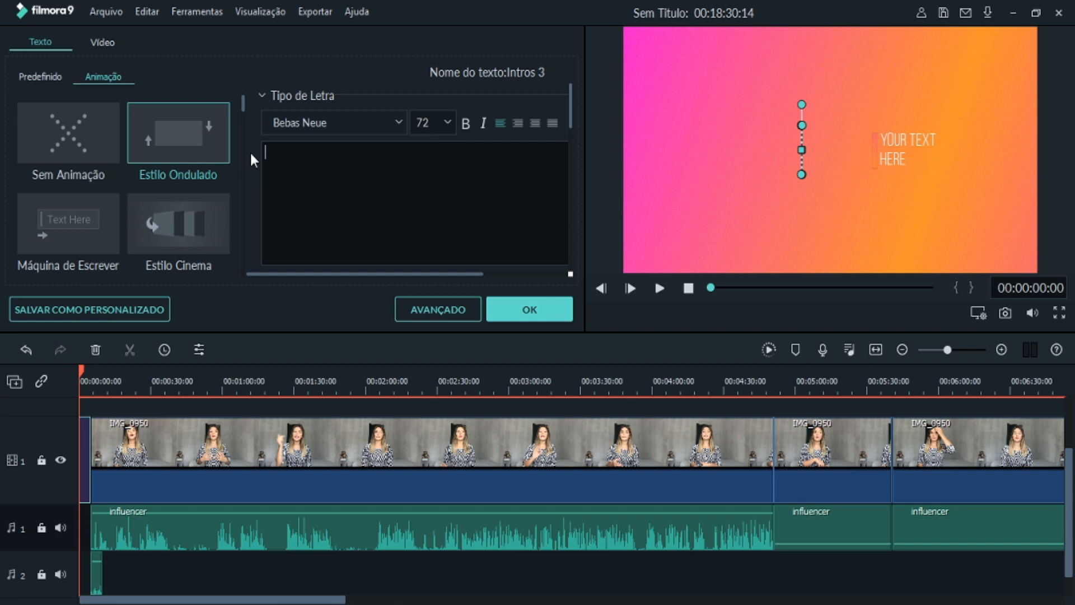
{"action": "type", "text": "Ed"}
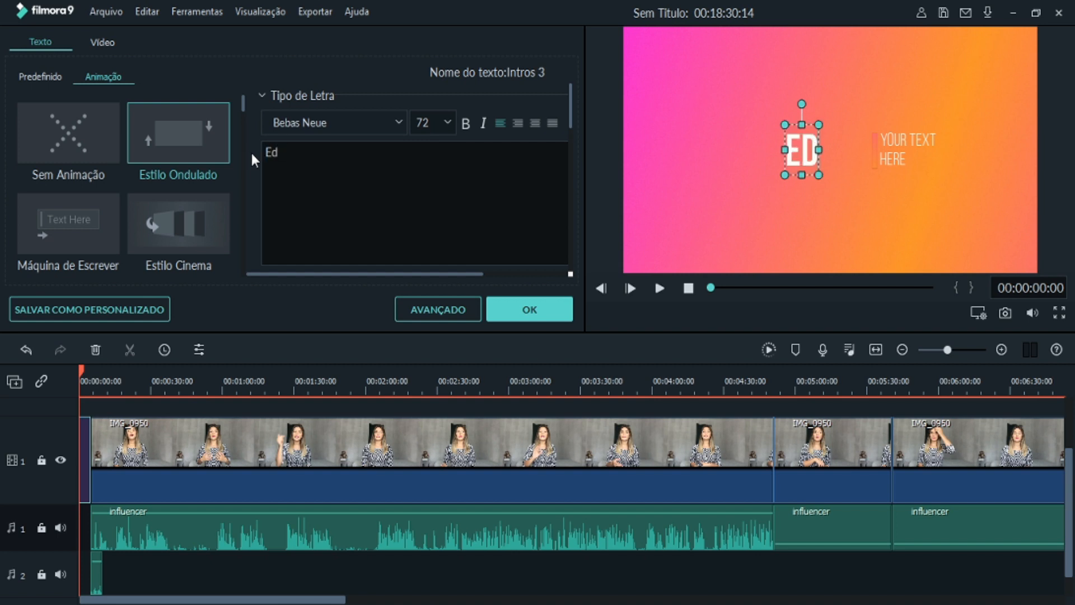
{"action": "type", "text": "ição de"}
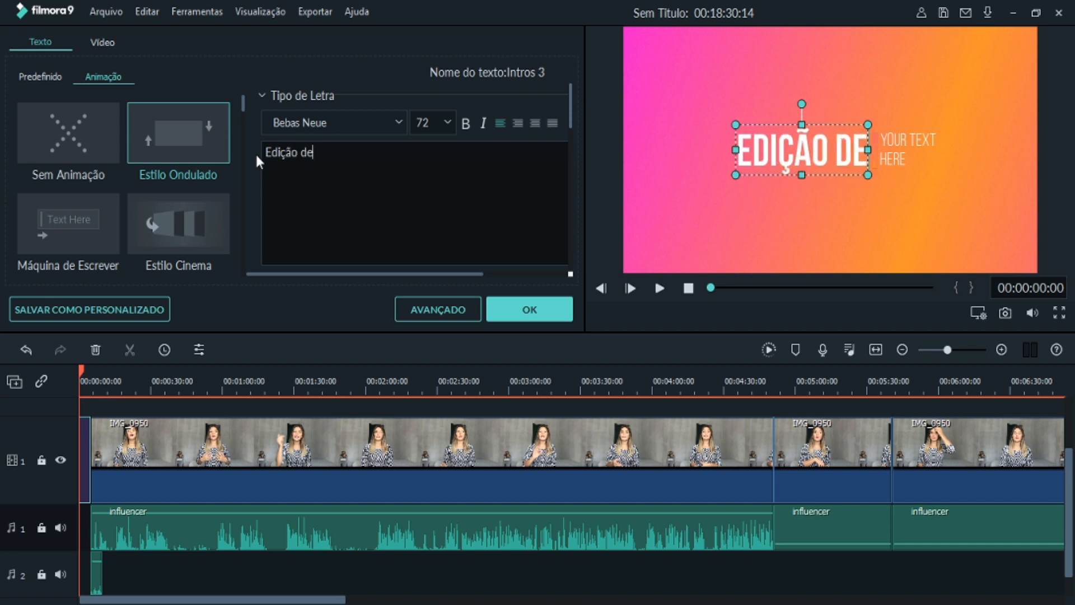
{"action": "type", "text": " vídeo"}
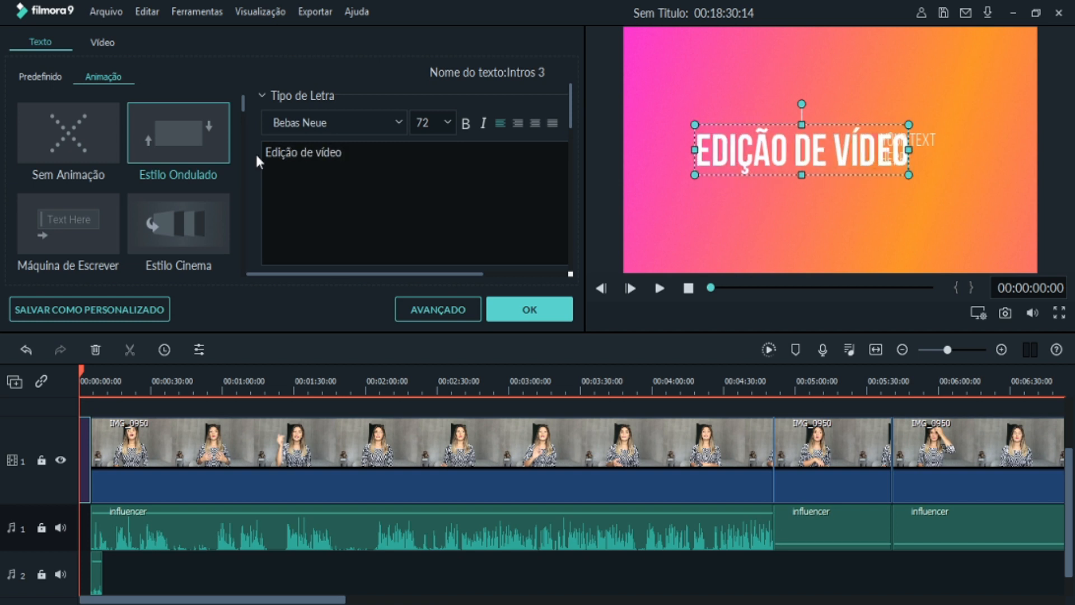
- Shift the intro's secondary text to the right, change it to "Por" plus the presenter's full name, and play the opening
{"action": "left_click", "coordinate": [927, 145]}
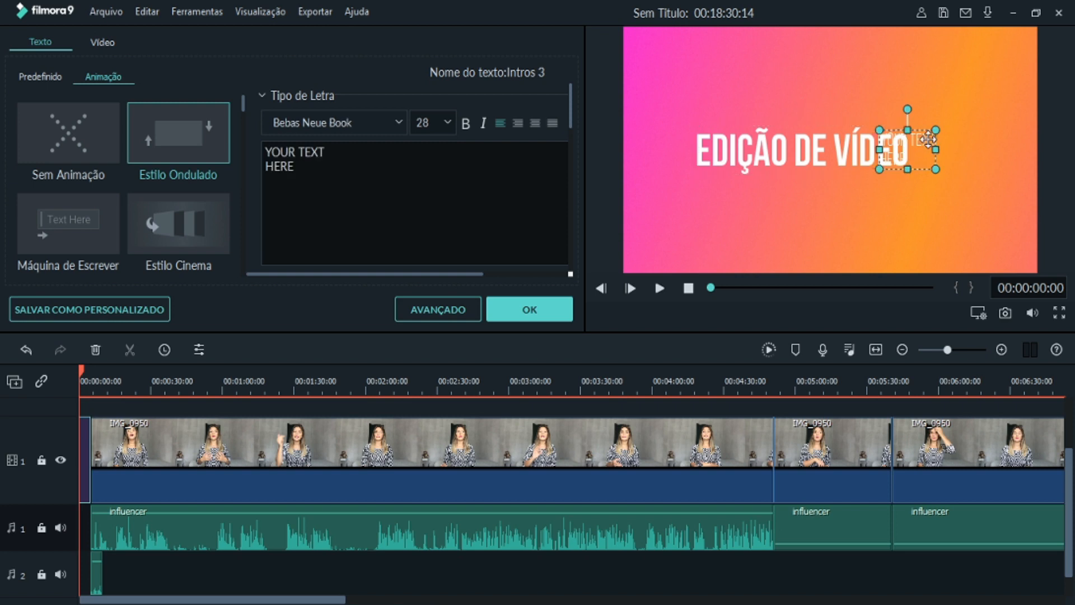
{"action": "left_click_drag", "start_coordinate": [925, 144], "coordinate": [956, 145]}
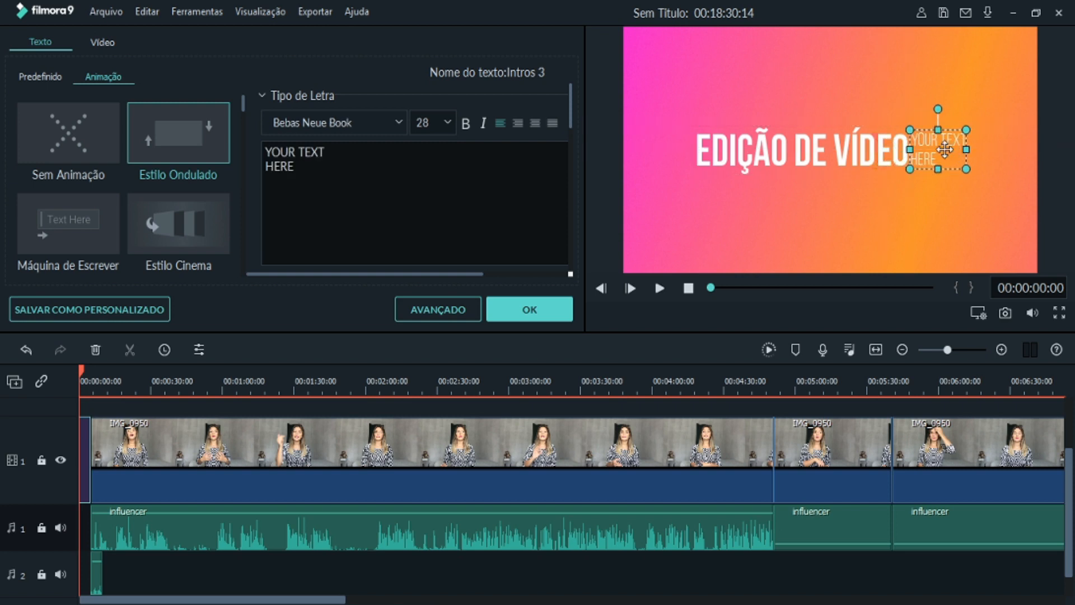
{"action": "key", "text": "ctrl+a"}
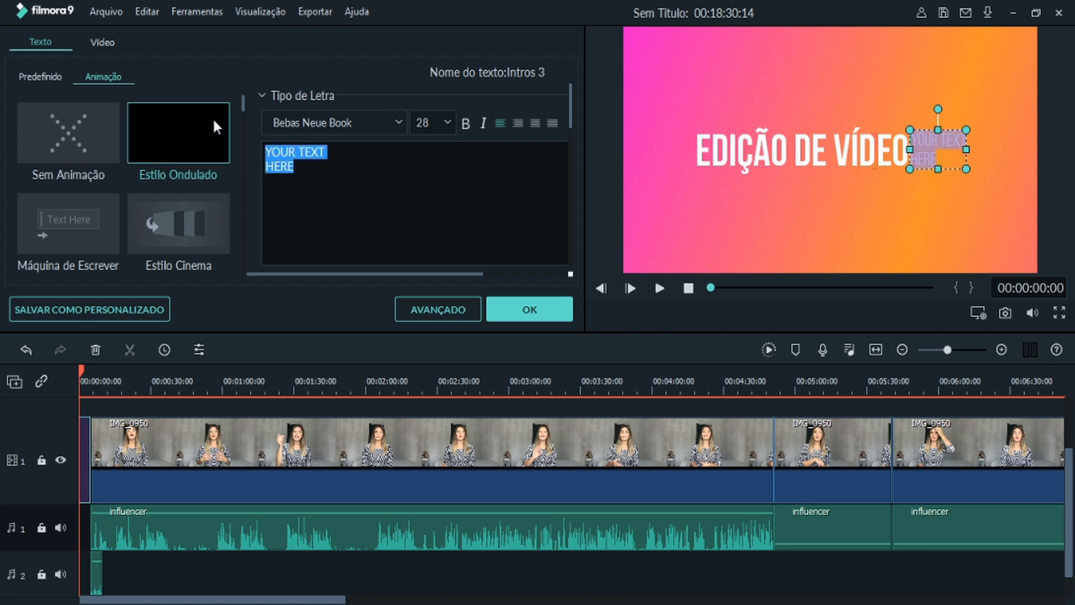
{"action": "key", "text": "BackSpace"}
{"action": "type", "text": "p"}
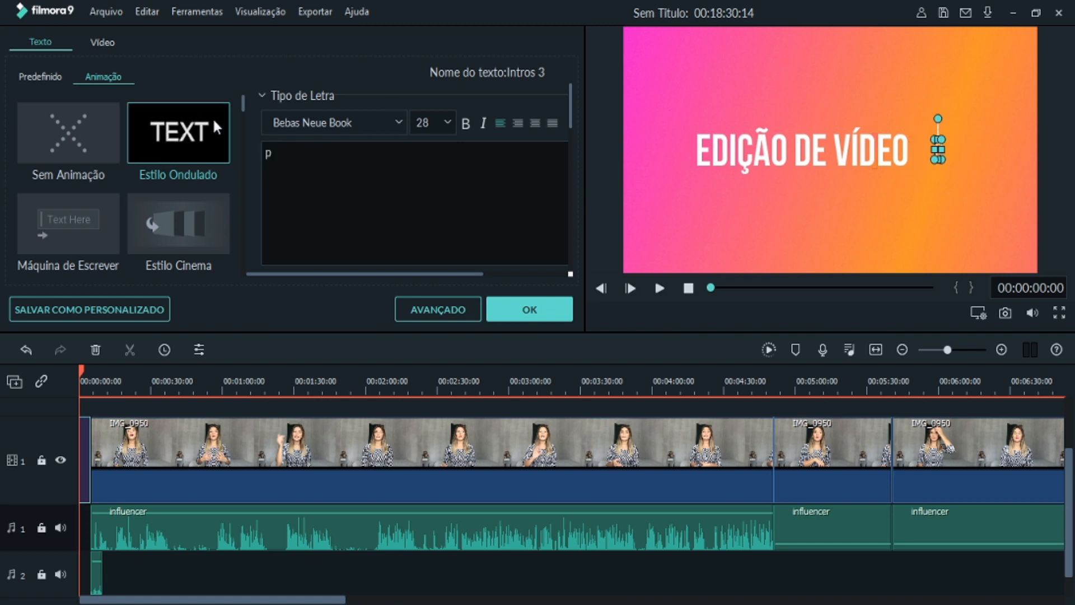
{"action": "type", "text": "OR"}
{"action": "key", "text": "BackSpace"}
{"action": "key", "text": "BackSpace"}
{"action": "key", "text": "BackSpace"}
{"action": "key", "text": "BackSpace"}
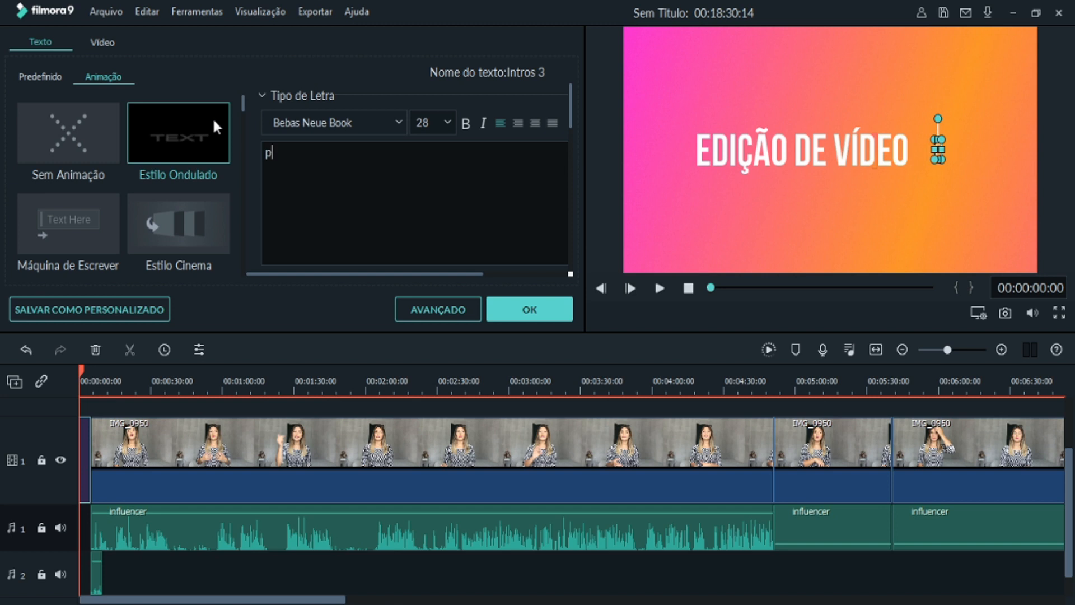
{"action": "type", "text": "Por Elisa quer"}
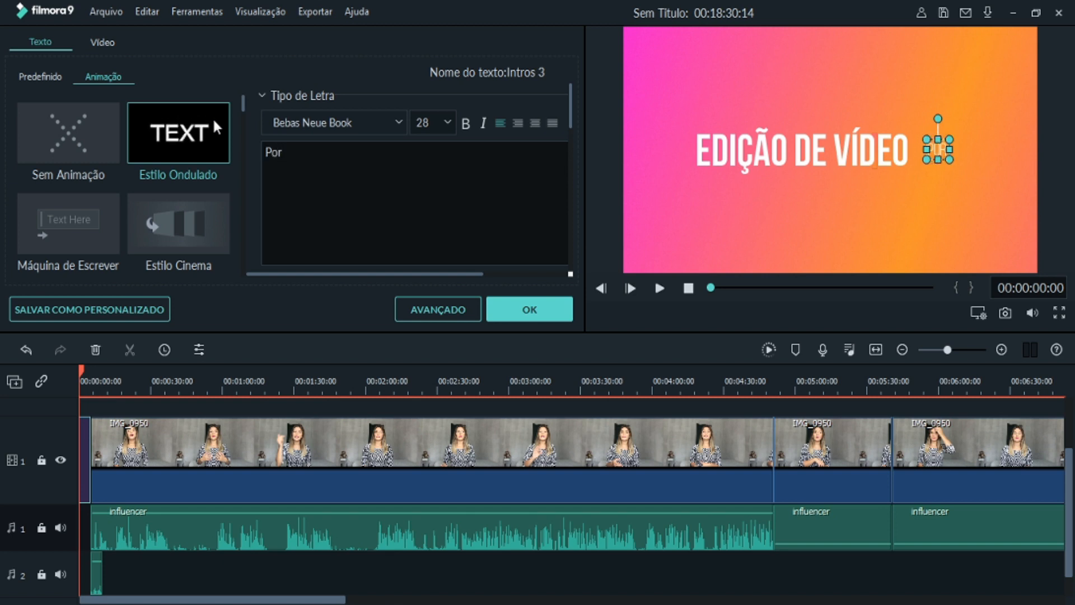
{"action": "type", "text": "m"}
{"action": "key", "text": "BackSpace"}
{"action": "key", "text": "BackSpace"}
{"action": "key", "text": "BackSpace"}
{"action": "key", "text": "BackSpace"}
{"action": "key", "text": "BackSpace"}
{"action": "key", "text": "BackSpace"}
{"action": "type", "text": "Querino"}
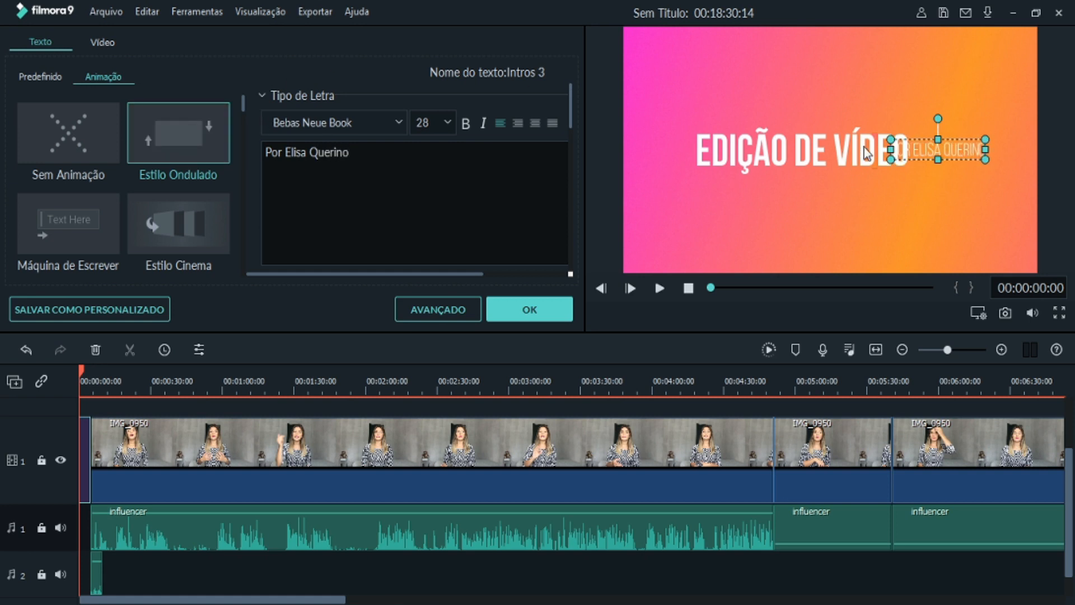
{"action": "left_click", "coordinate": [530, 309]}
{"action": "left_click", "coordinate": [660, 288]}
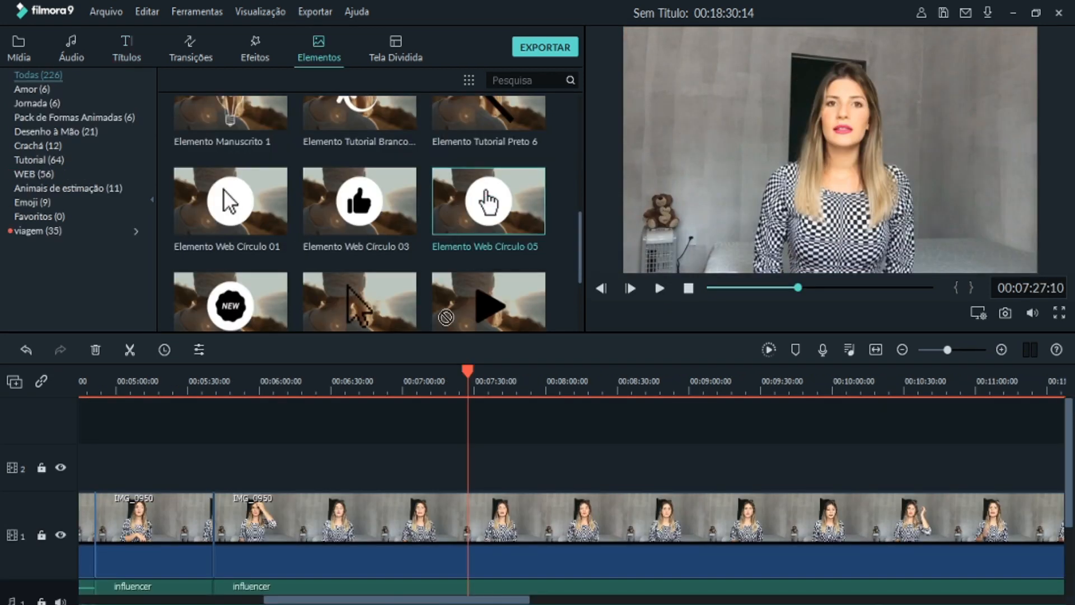
- Place Elemento Web Círculo 05 on video track 2 at 00:07:27:10, shrink it to the upper left beside the woman, and preview it
{"action": "left_click_drag", "start_coordinate": [446, 317], "coordinate": [463, 462]}
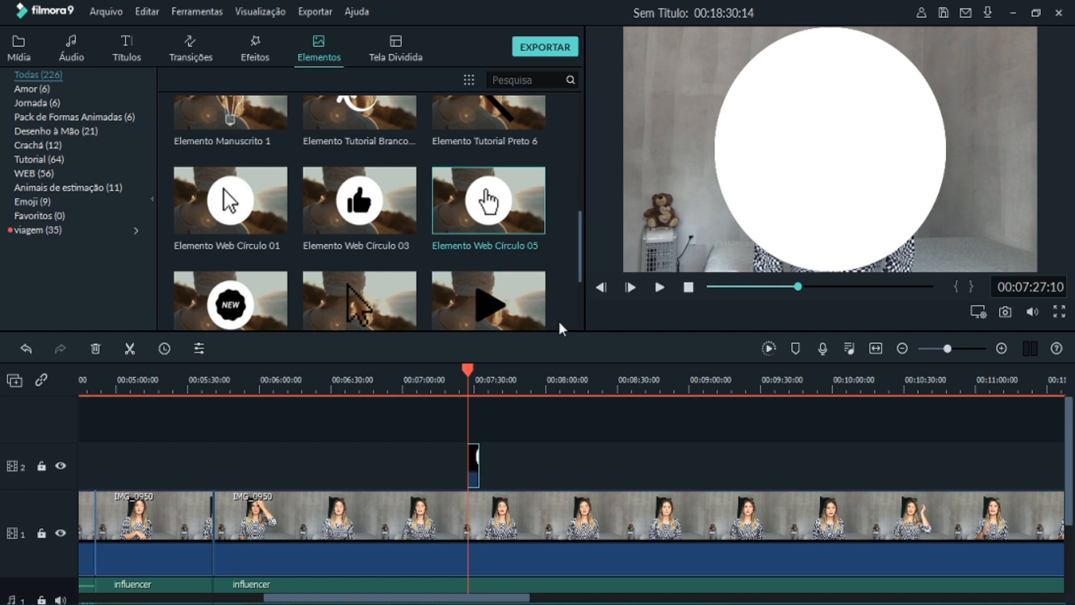
{"action": "left_click", "coordinate": [784, 200]}
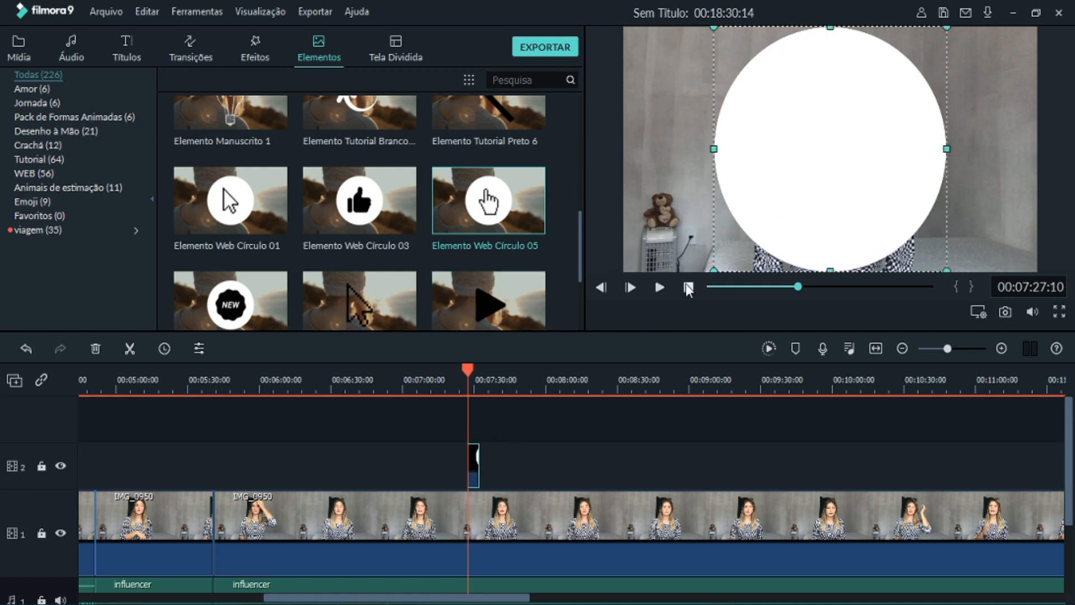
{"action": "left_click_drag", "start_coordinate": [715, 269], "coordinate": [851, 126]}
{"action": "left_click_drag", "start_coordinate": [902, 73], "coordinate": [696, 119]}
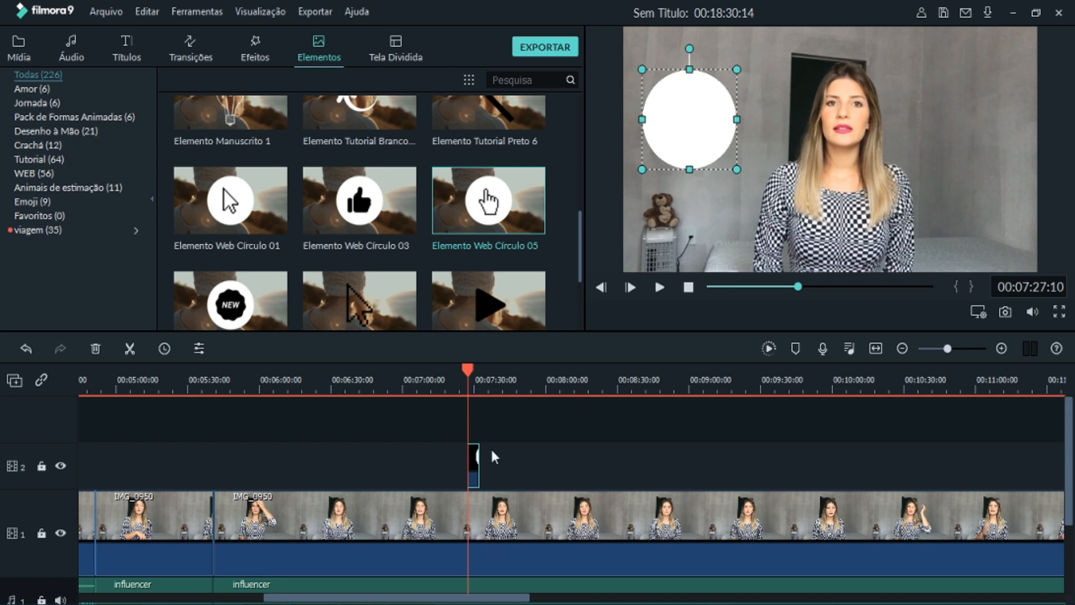
{"action": "left_click", "coordinate": [659, 287]}
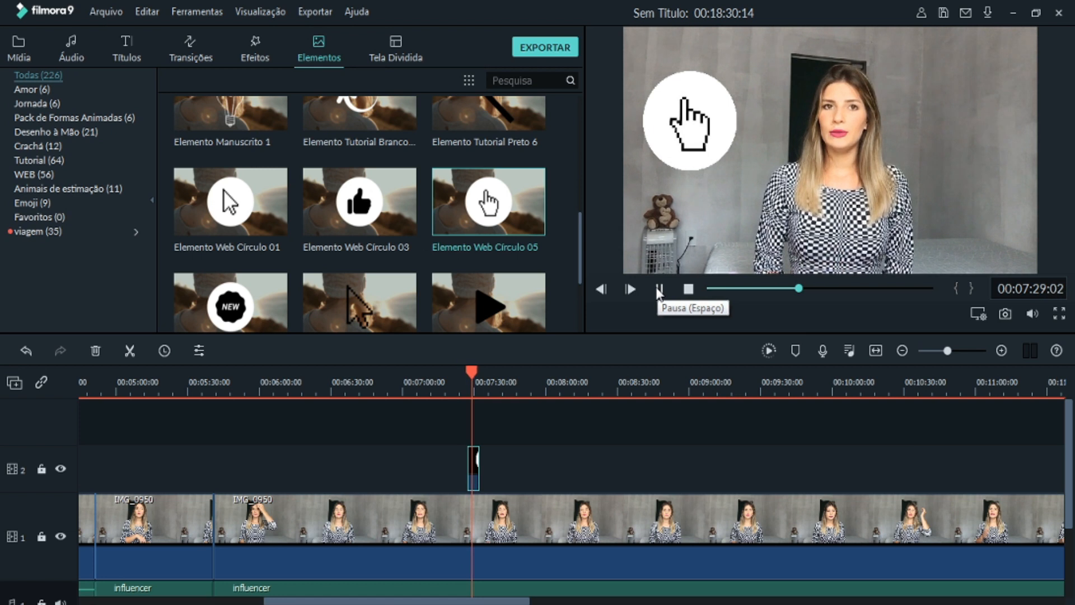
{"action": "left_click", "coordinate": [659, 288]}
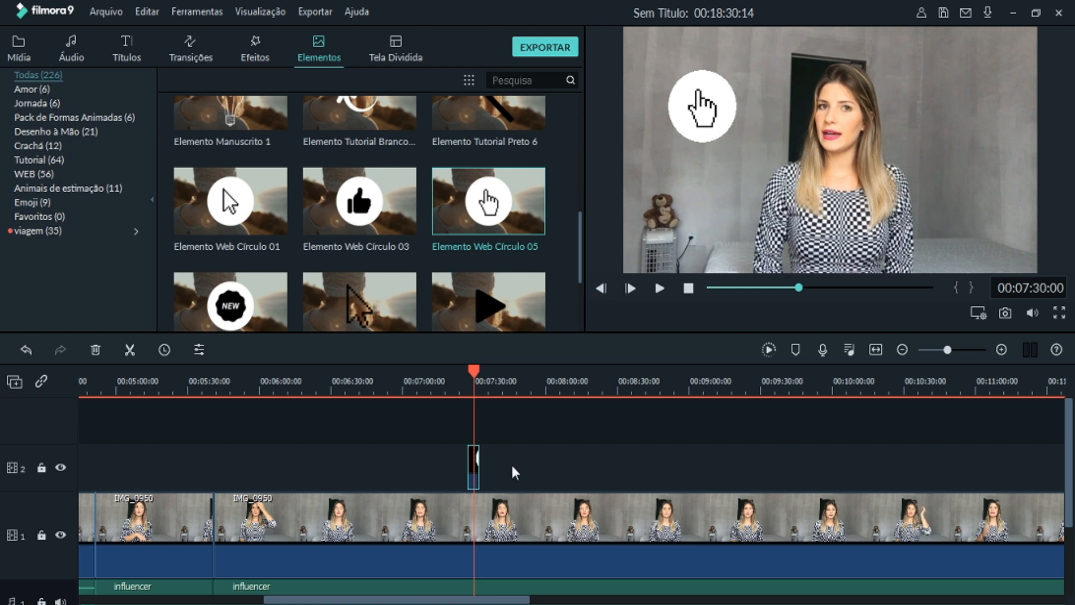
- Add a second Elemento Web Círculo 05 on video track 3 above the first, shrunk and placed to the right of the woman
{"action": "left_click_drag", "start_coordinate": [523, 200], "coordinate": [449, 468]}
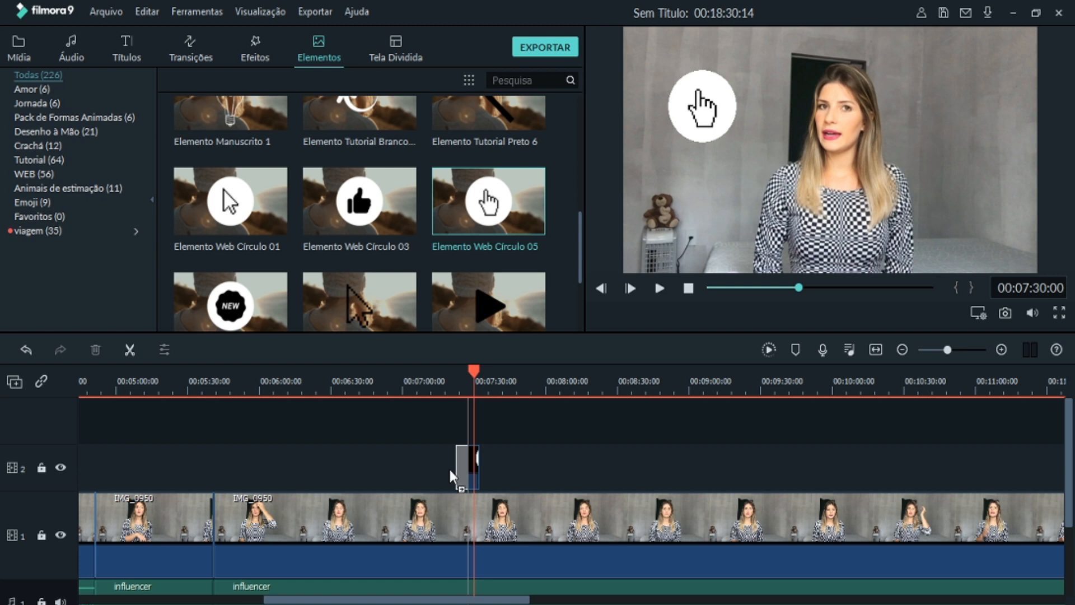
{"action": "left_click_drag", "start_coordinate": [449, 427], "coordinate": [467, 423]}
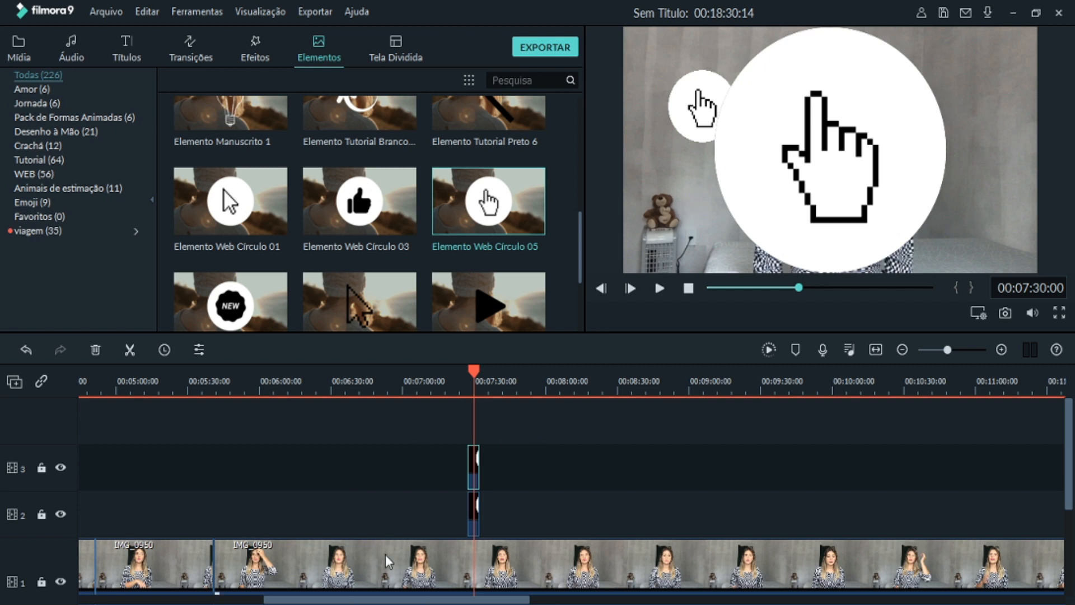
{"action": "scroll", "coordinate": [224, 432], "scroll_direction": "down", "scroll_amount": 3}
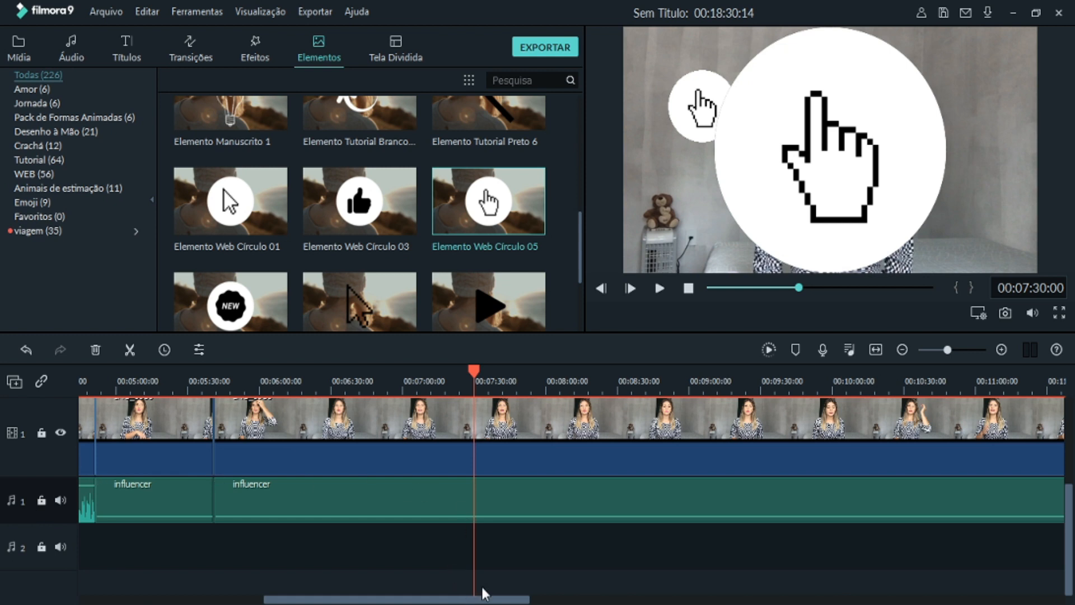
{"action": "scroll", "coordinate": [480, 560], "scroll_direction": "up", "scroll_amount": 3}
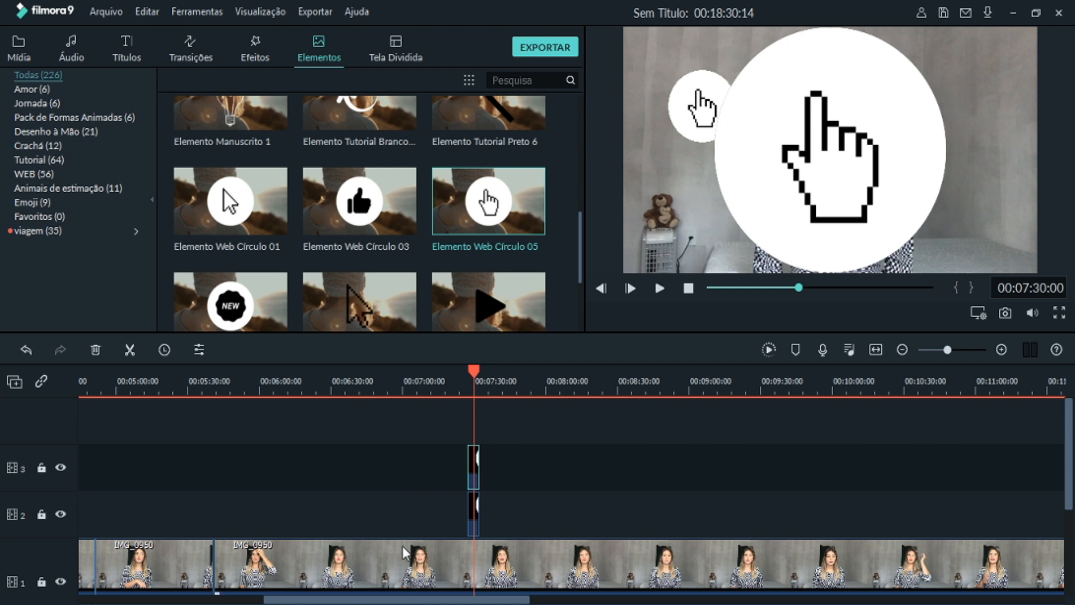
{"action": "left_click", "coordinate": [813, 162]}
{"action": "left_click_drag", "start_coordinate": [713, 271], "coordinate": [872, 105]}
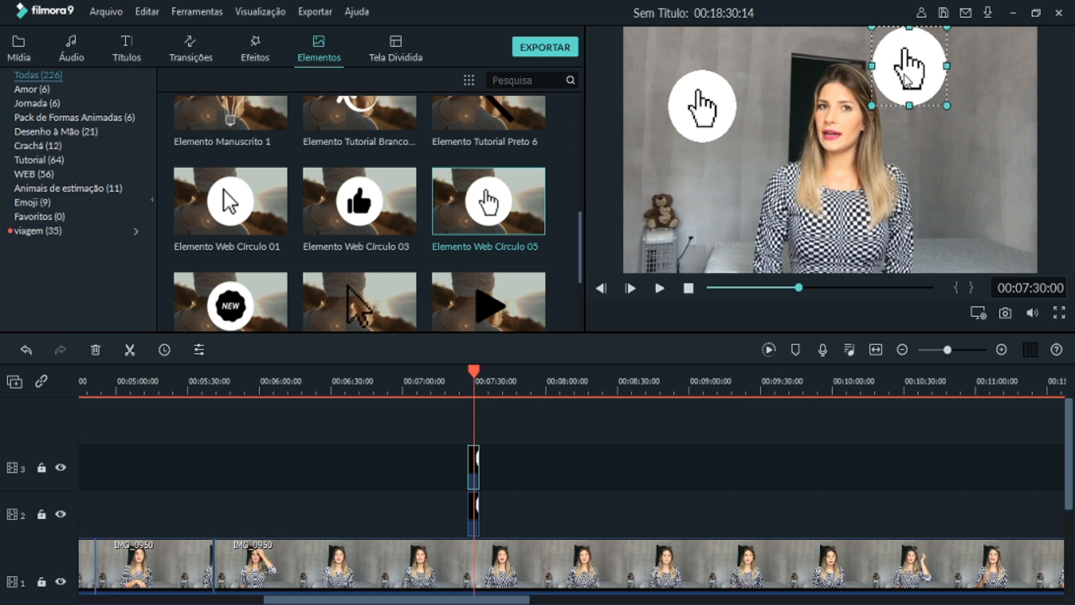
{"action": "left_click_drag", "start_coordinate": [904, 72], "coordinate": [962, 167]}
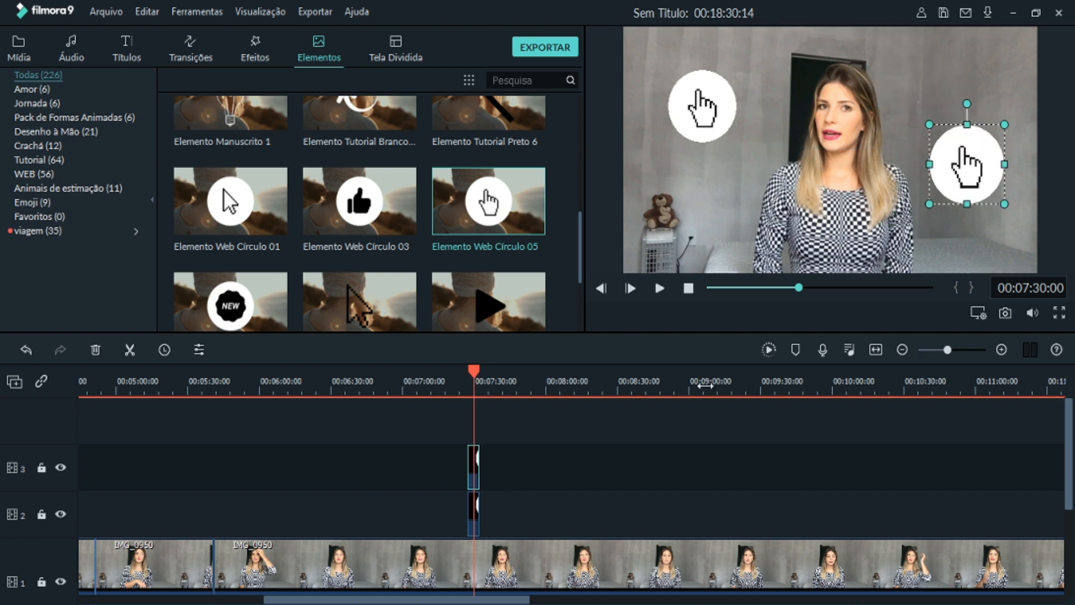
- Open the transitions library and return the playhead to the start of the timeline, before the intro
{"action": "scroll", "coordinate": [382, 519], "scroll_direction": "down", "scroll_amount": 10}
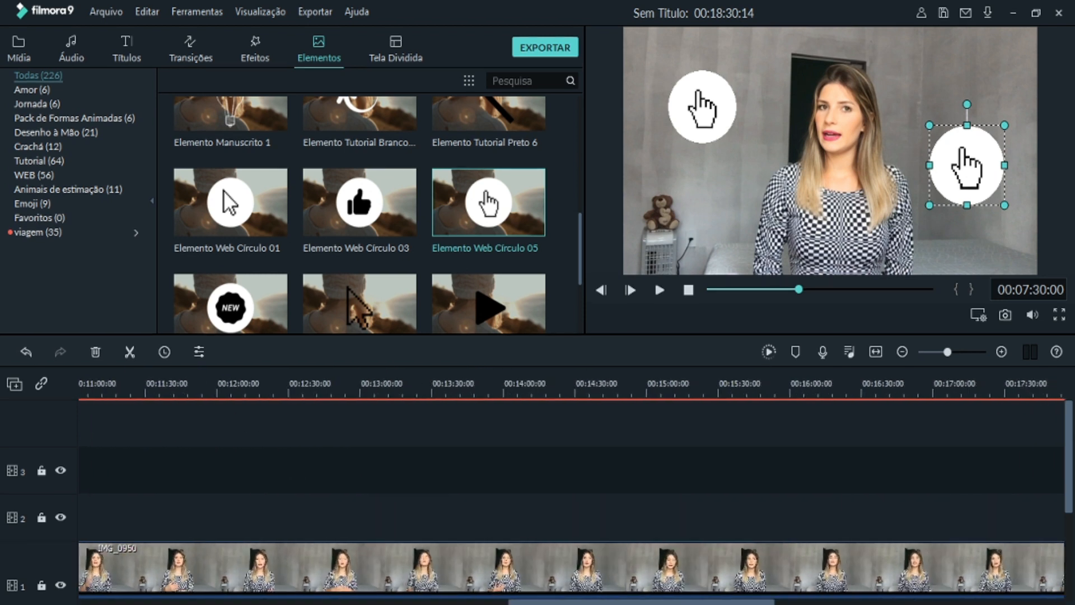
{"action": "left_click_drag", "start_coordinate": [535, 601], "coordinate": [508, 601]}
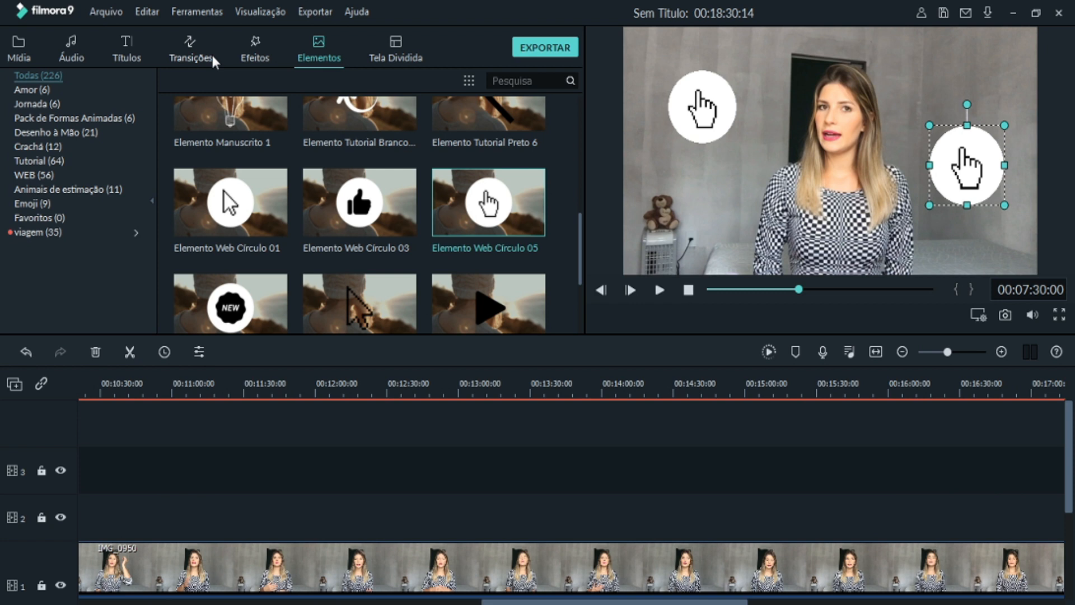
{"action": "left_click", "coordinate": [191, 56]}
{"action": "scroll", "coordinate": [571, 493], "scroll_direction": "up", "scroll_amount": 15}
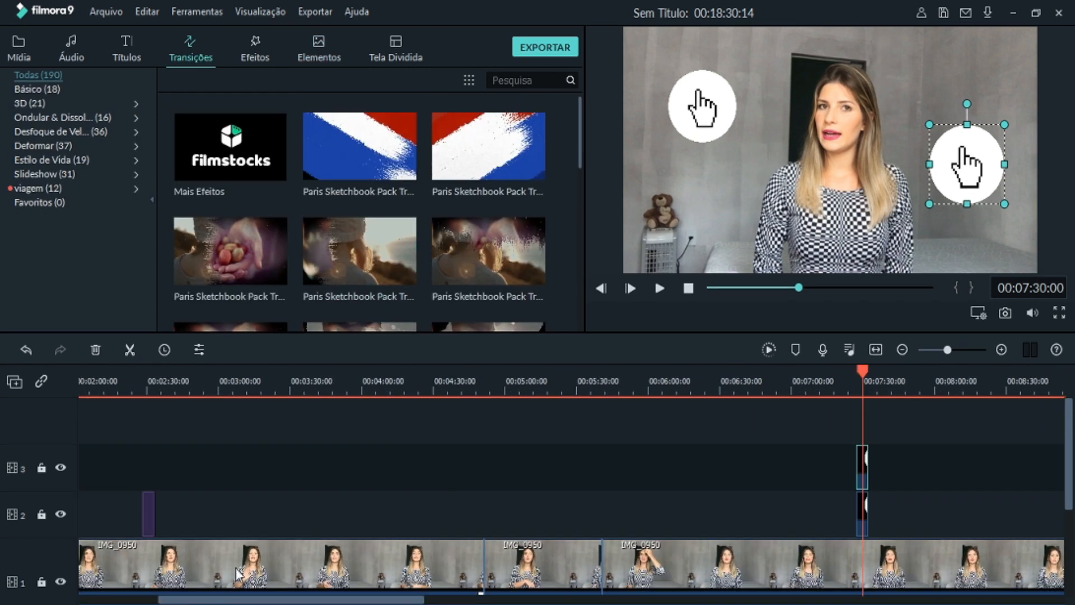
{"action": "left_click", "coordinate": [483, 560]}
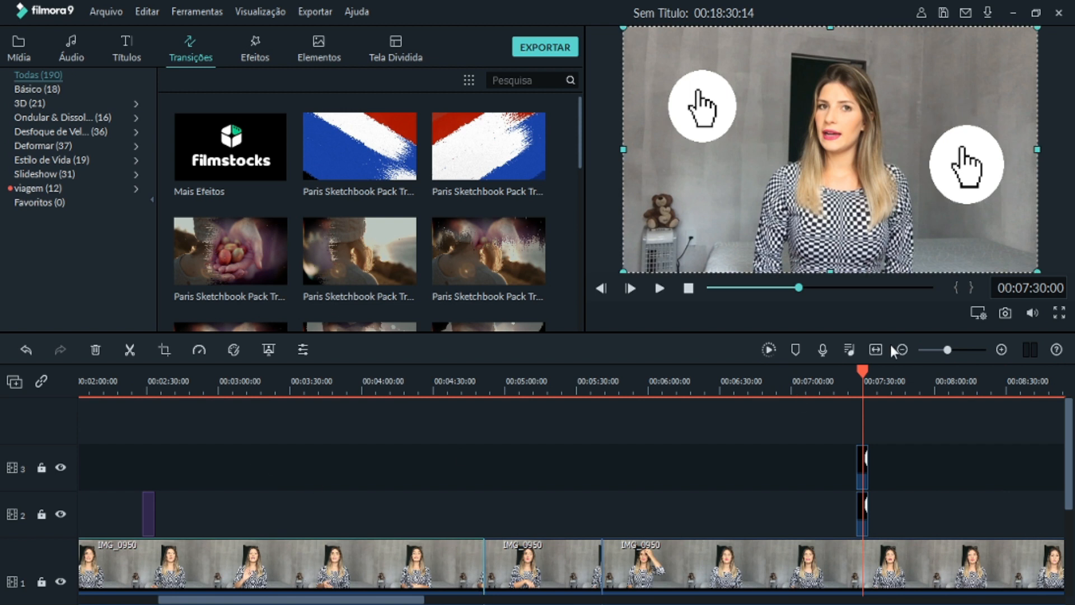
{"action": "left_click_drag", "start_coordinate": [862, 370], "coordinate": [460, 427]}
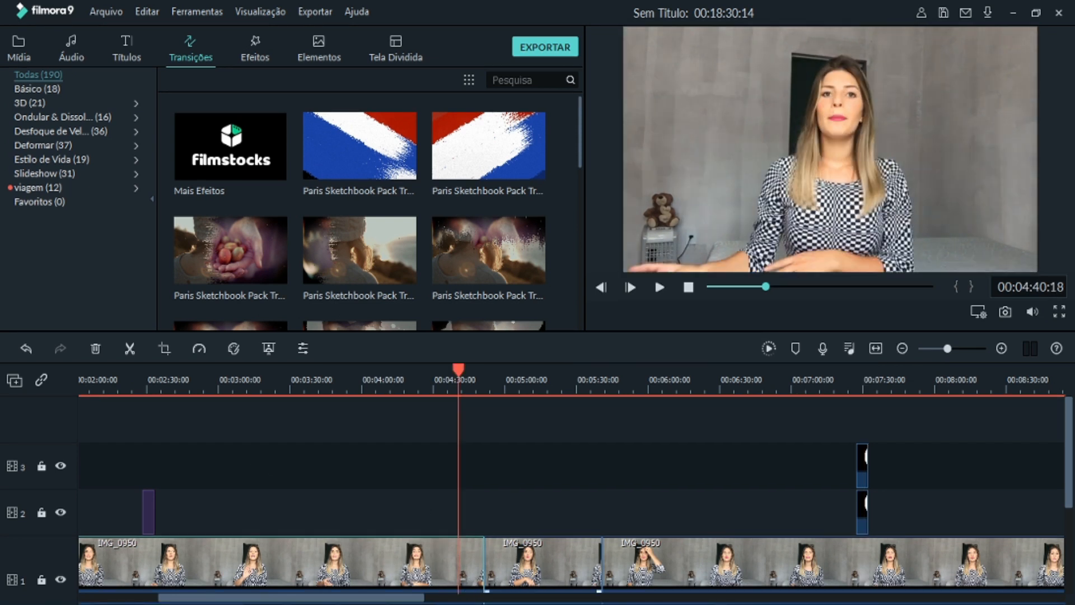
{"action": "left_click_drag", "start_coordinate": [483, 373], "coordinate": [69, 445]}
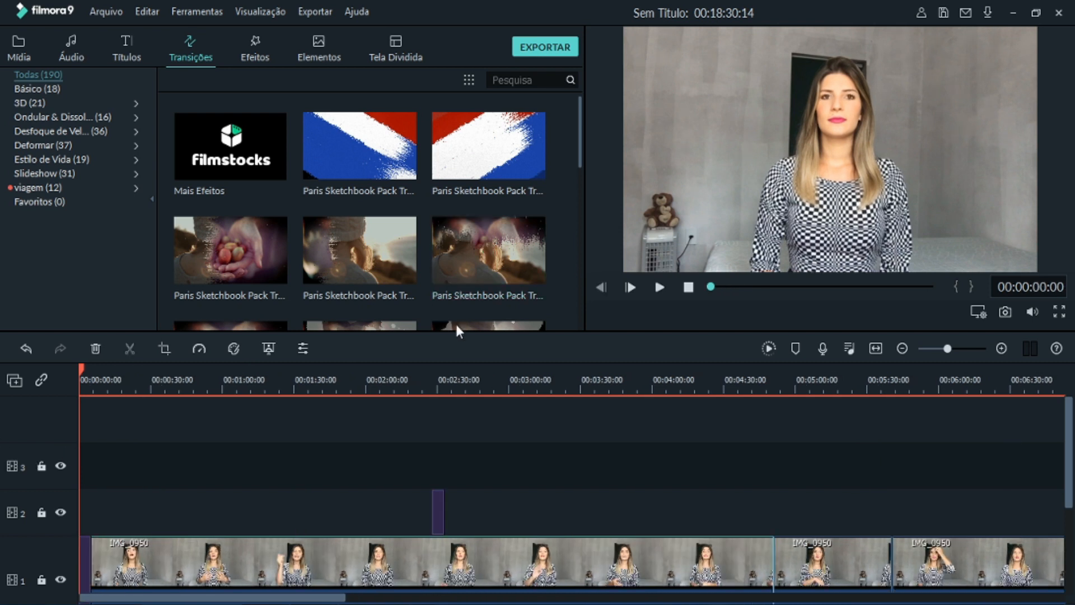
{"action": "mouse_move", "coordinate": [80, 368]}
{"action": "left_mouse_down"}
{"action": "mouse_move", "coordinate": [116, 378]}
{"action": "mouse_move", "coordinate": [80, 378]}
{"action": "left_mouse_up"}
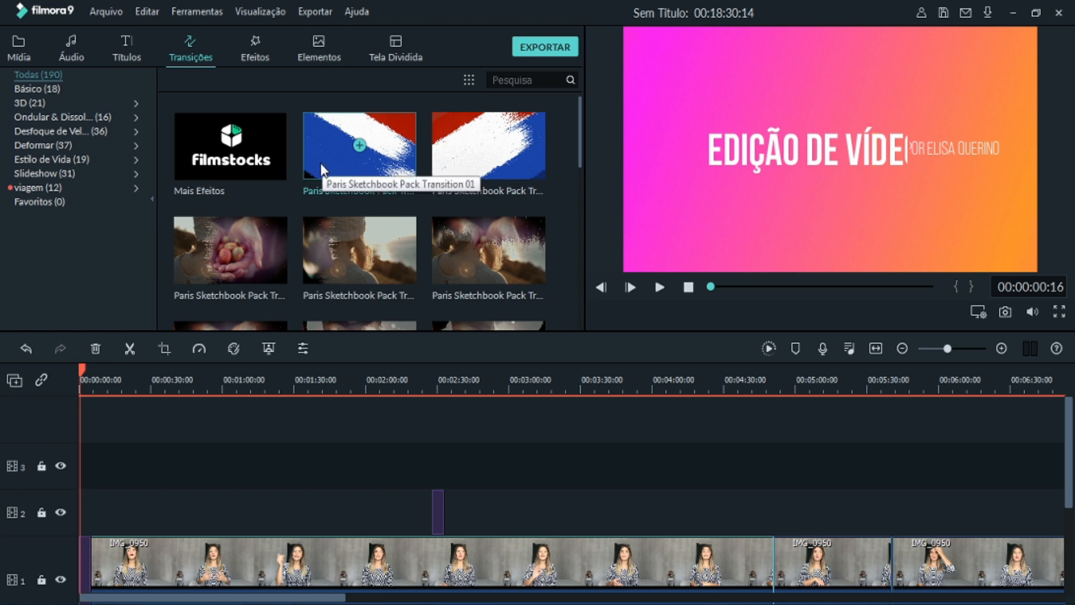
- Preview the Paris Sketchbook Pack Transition 01, Instantâneo and Barra transitions
{"action": "left_click", "coordinate": [355, 177]}
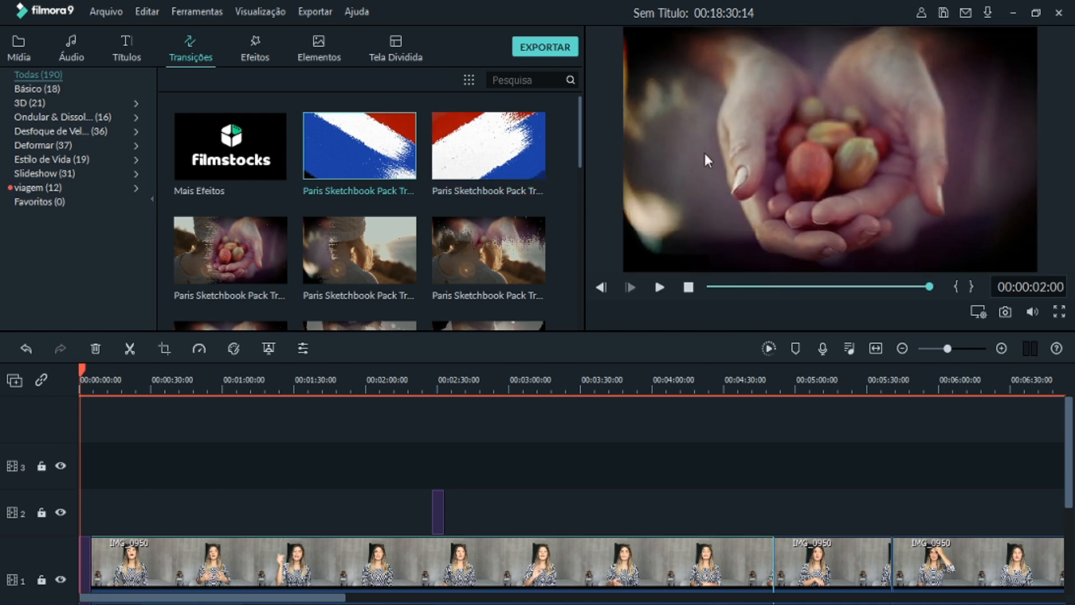
{"action": "scroll", "coordinate": [313, 229], "scroll_direction": "down", "scroll_amount": 5}
{"action": "left_click", "coordinate": [250, 202]}
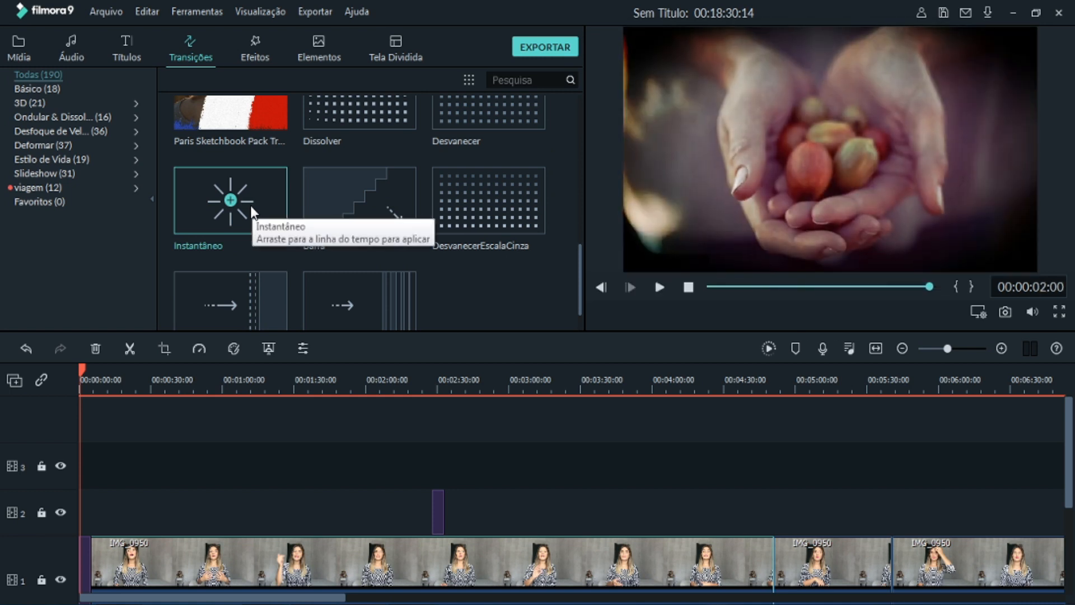
{"action": "left_click", "coordinate": [401, 183]}
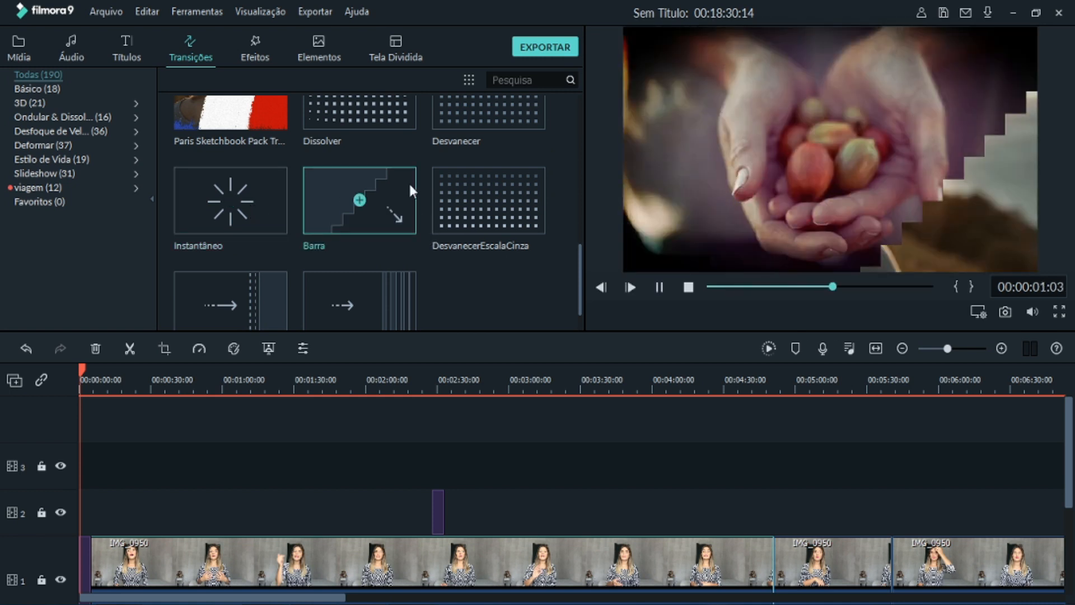
{"action": "left_click", "coordinate": [399, 196]}
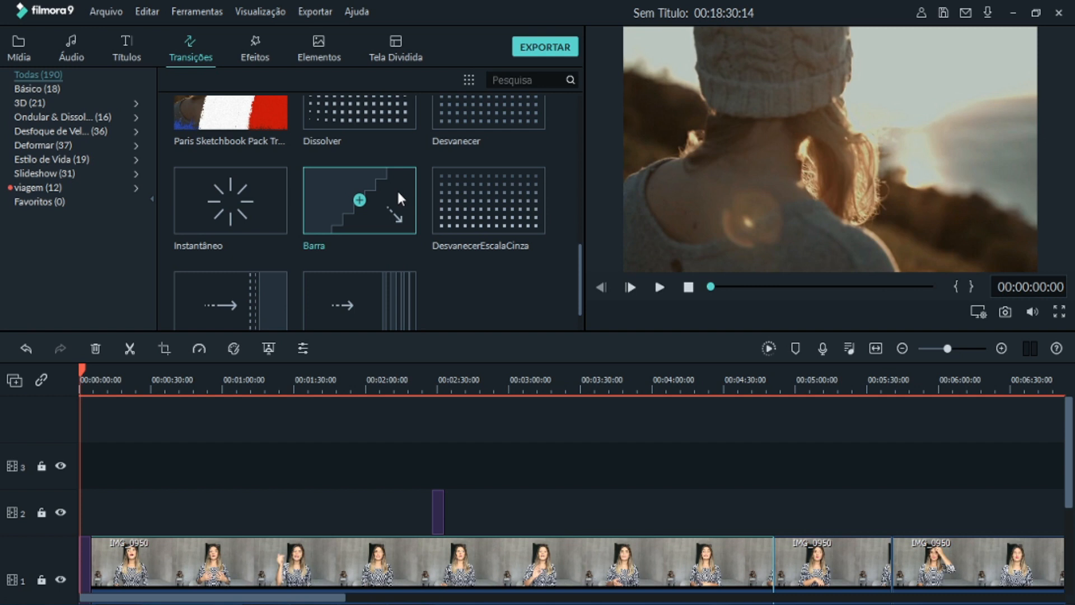
- Apply the Barra transition between the intro and the first IMG_0950 clip, and play the join from 00:00:02:15
{"action": "left_click", "coordinate": [163, 442]}
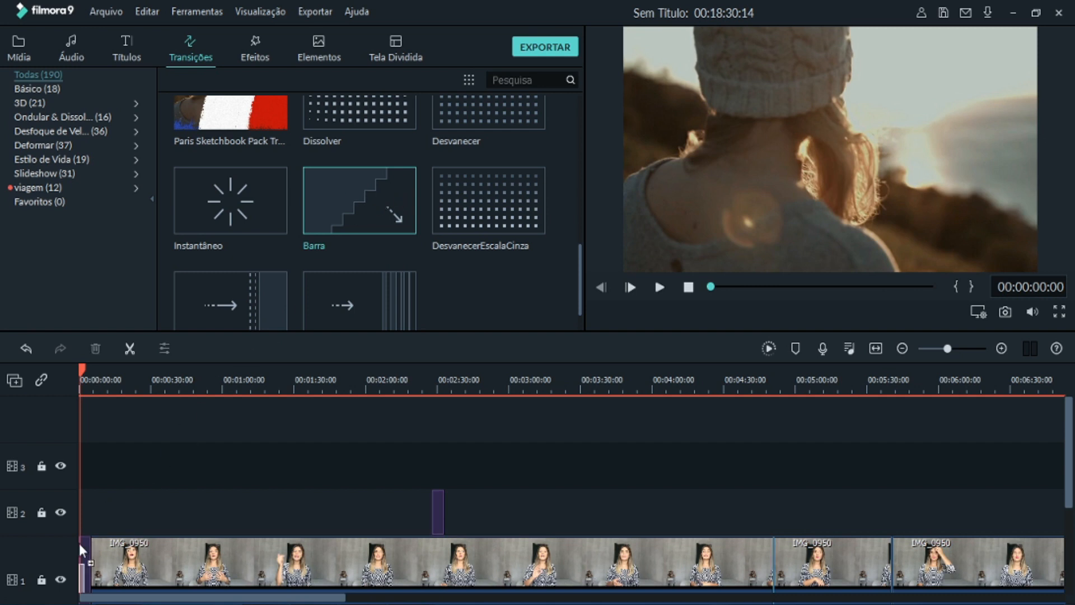
{"action": "scroll", "coordinate": [68, 595], "scroll_direction": "down", "scroll_amount": 1}
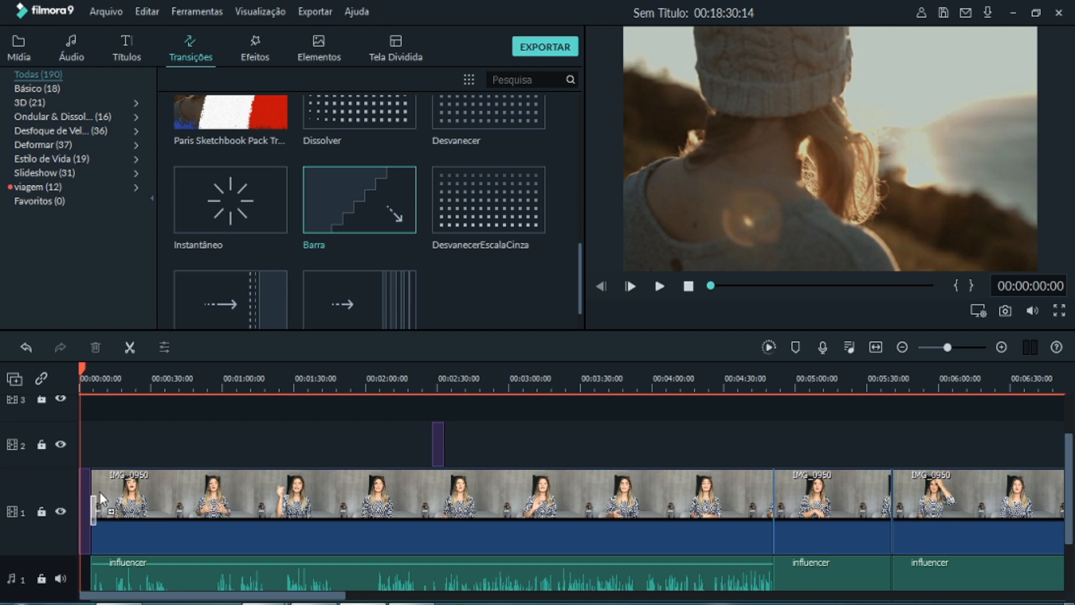
{"action": "left_click", "coordinate": [91, 494]}
{"action": "left_click", "coordinate": [85, 372]}
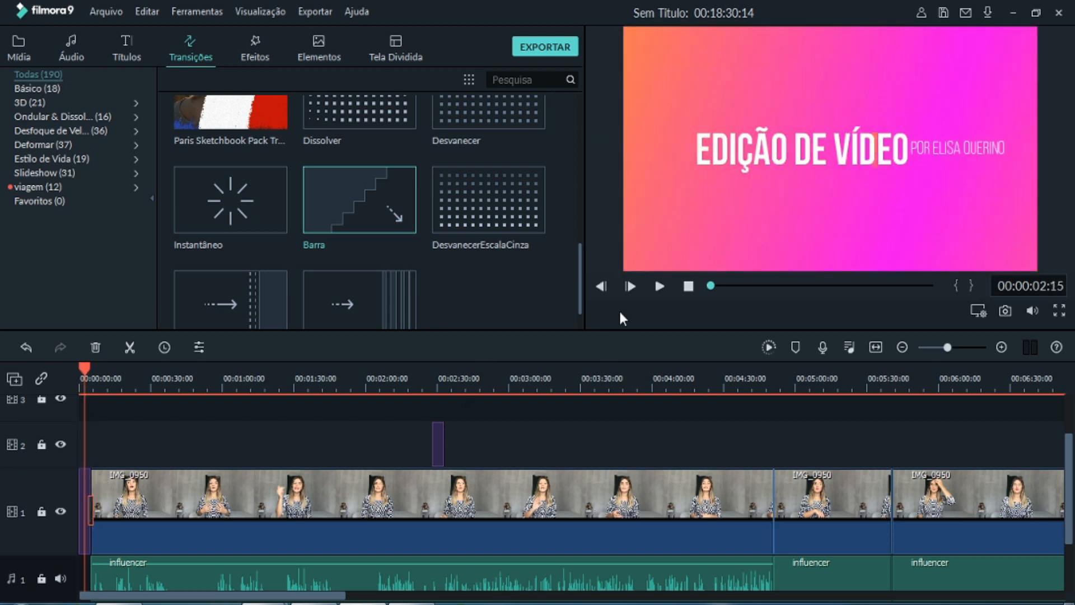
{"action": "left_click", "coordinate": [660, 285]}
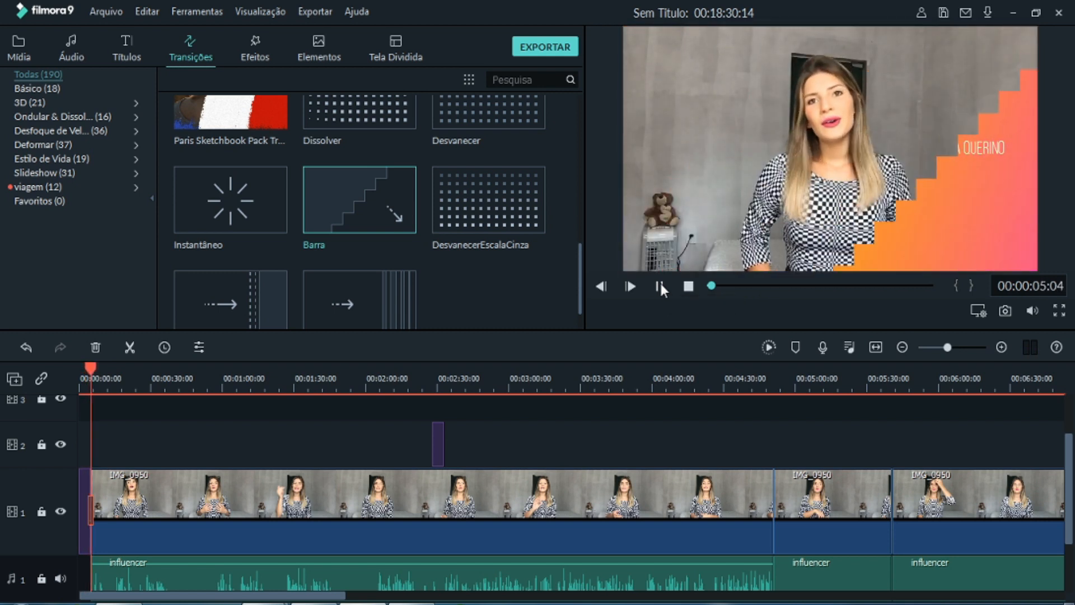
{"action": "left_click", "coordinate": [661, 284]}
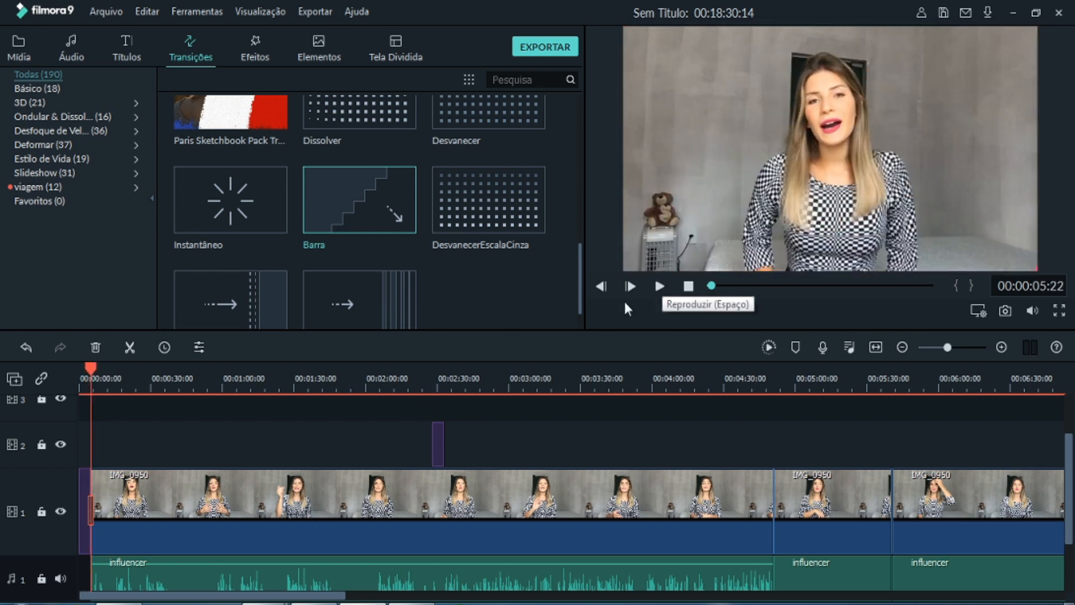
- Stretch the Barra transition across the intro and into the first clip, return the playhead to the start, and shorten the transition again
{"action": "left_click", "coordinate": [93, 509]}
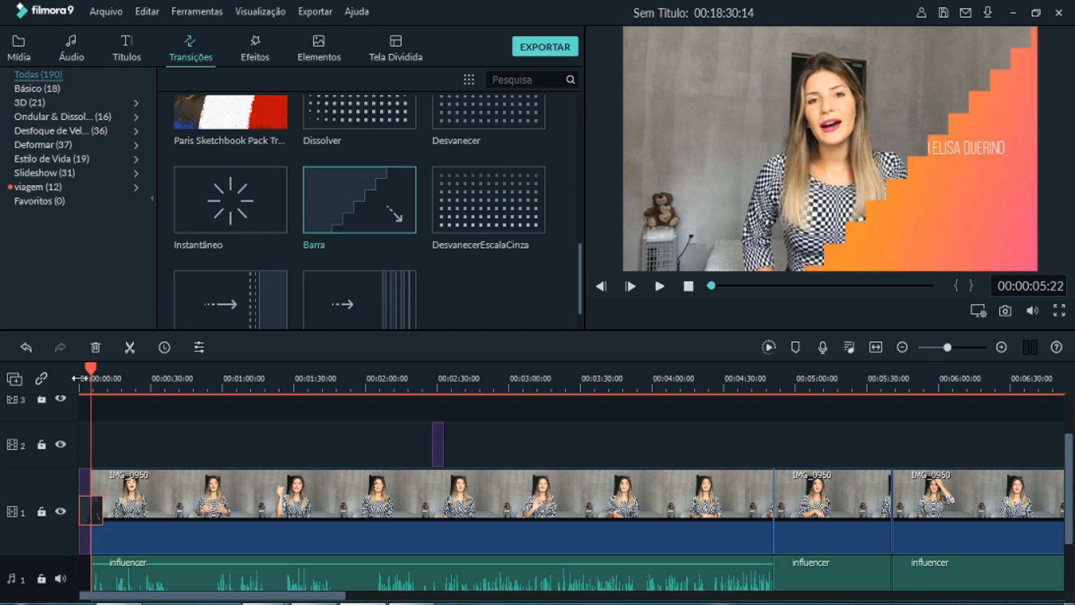
{"action": "left_click_drag", "start_coordinate": [91, 369], "coordinate": [81, 374]}
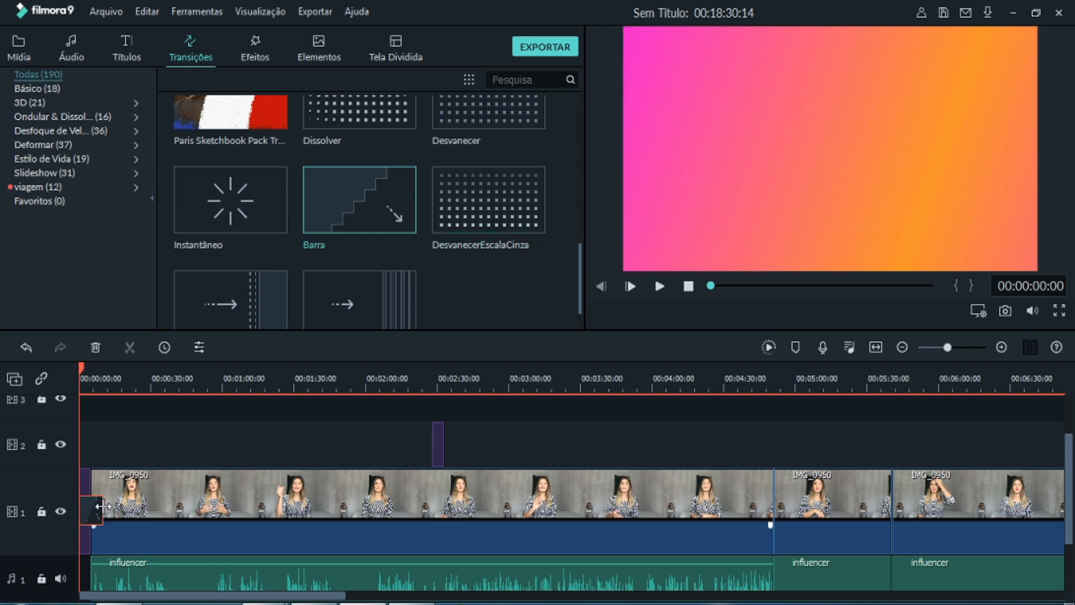
{"action": "left_click_drag", "start_coordinate": [102, 506], "coordinate": [92, 506]}
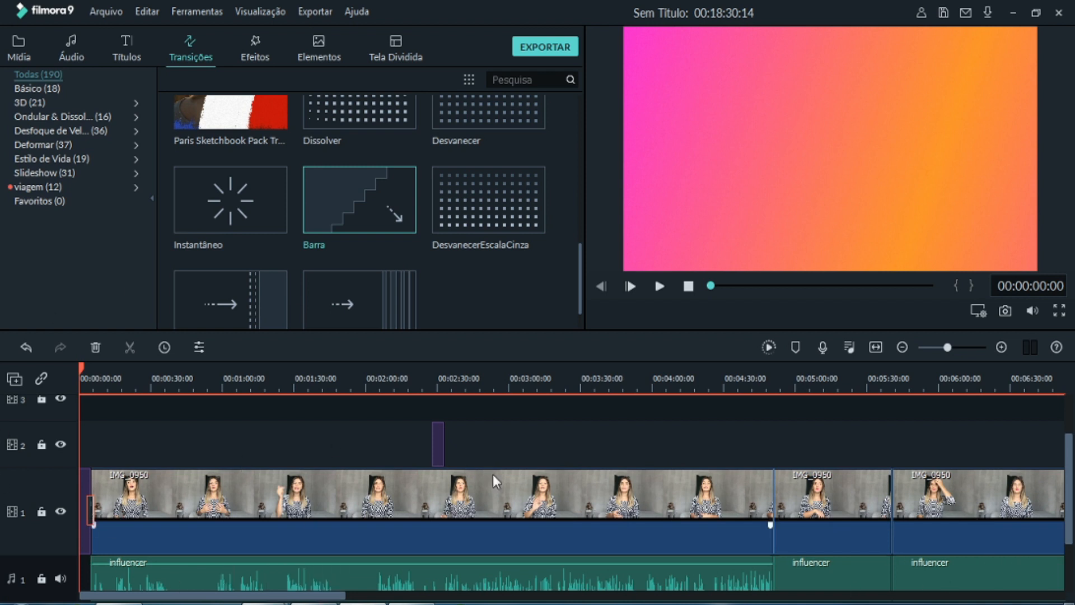
- Review the timeline's lower audio tracks, the music library and the vídeos folder in Windows Explorer, and return to Filmora
{"action": "left_click", "coordinate": [432, 440]}
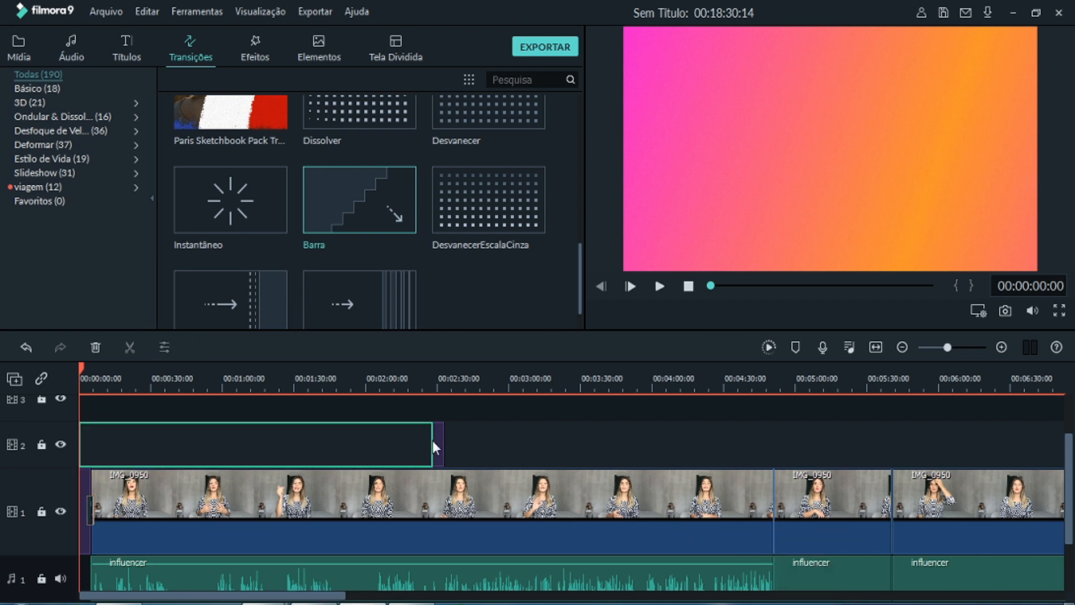
{"action": "scroll", "coordinate": [446, 445], "scroll_direction": "up", "scroll_amount": 2}
{"action": "scroll", "coordinate": [433, 504], "scroll_direction": "down", "scroll_amount": 3}
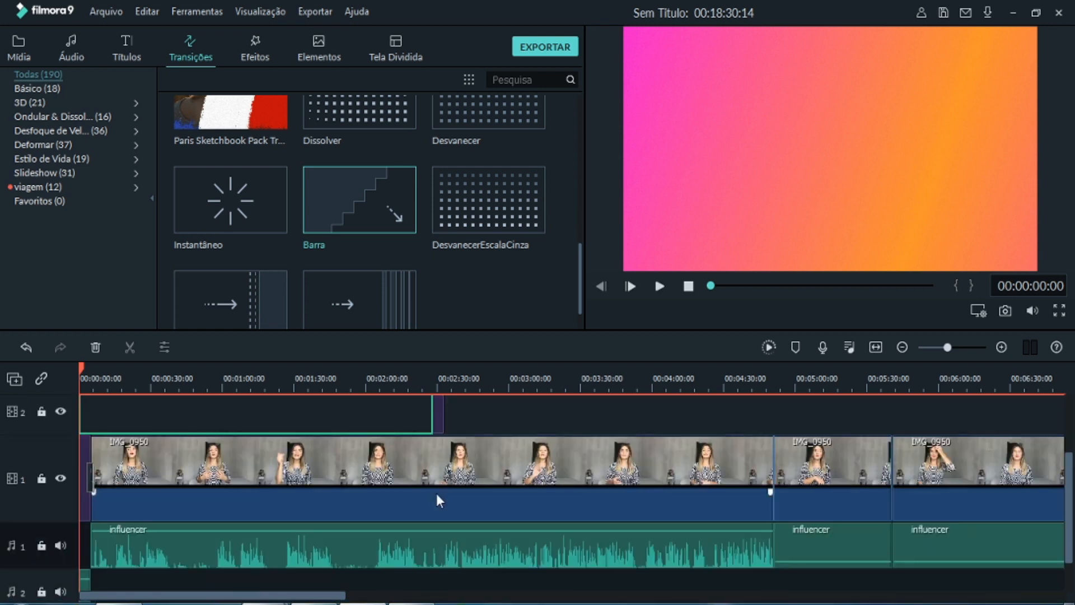
{"action": "scroll", "coordinate": [90, 566], "scroll_direction": "down", "scroll_amount": 2}
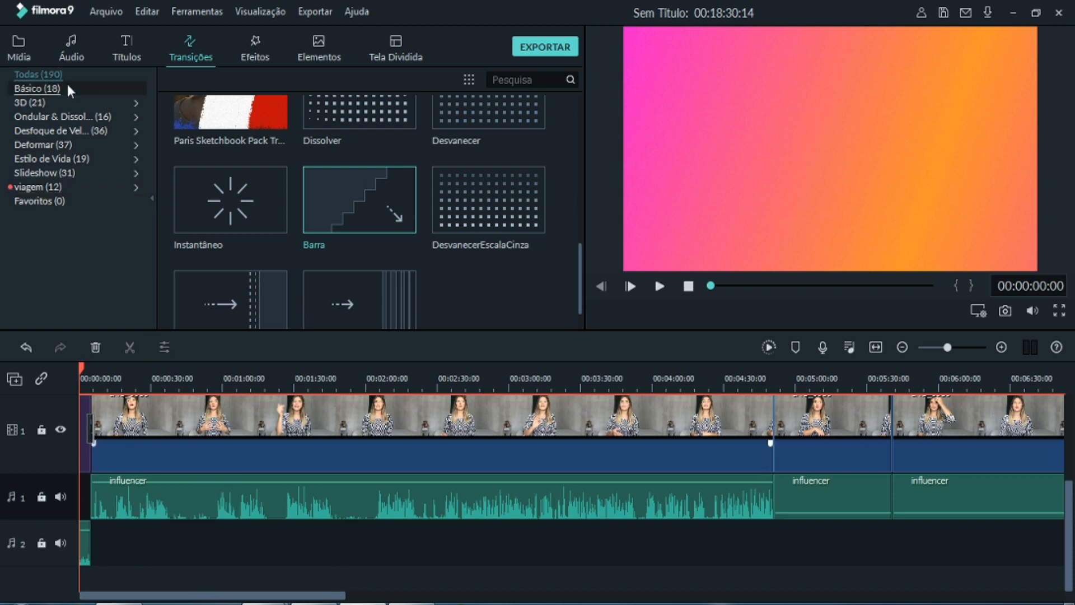
{"action": "left_click", "coordinate": [73, 53]}
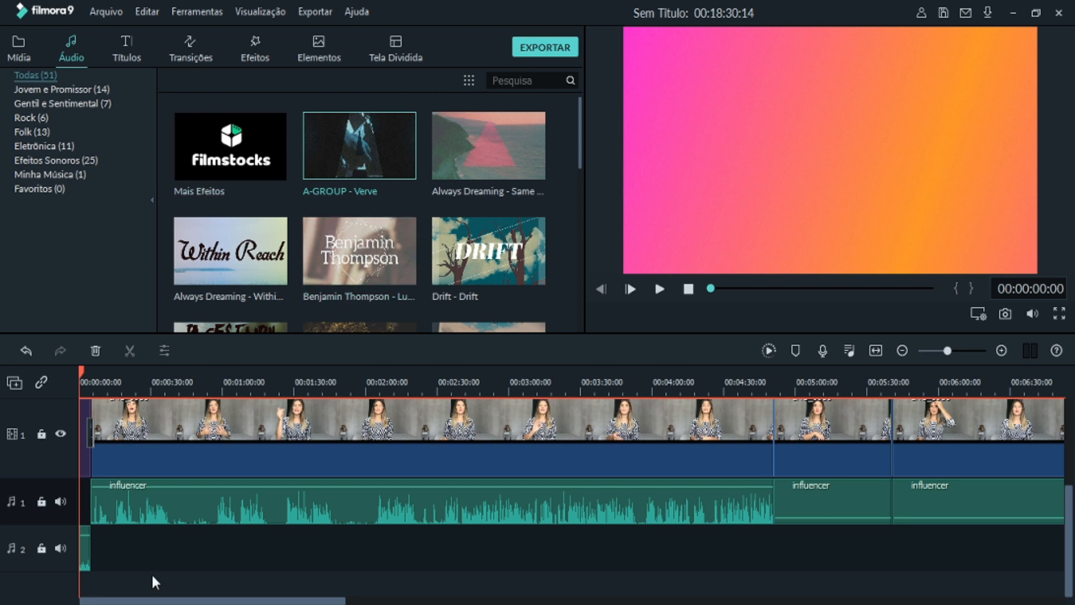
{"action": "left_click", "coordinate": [118, 604]}
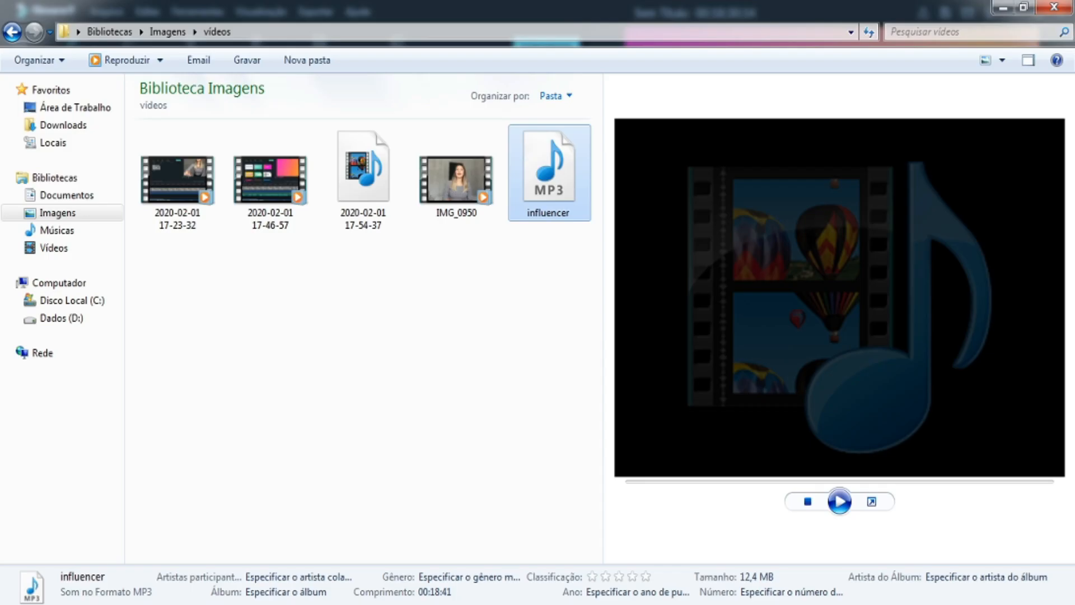
{"action": "left_click", "coordinate": [218, 603]}
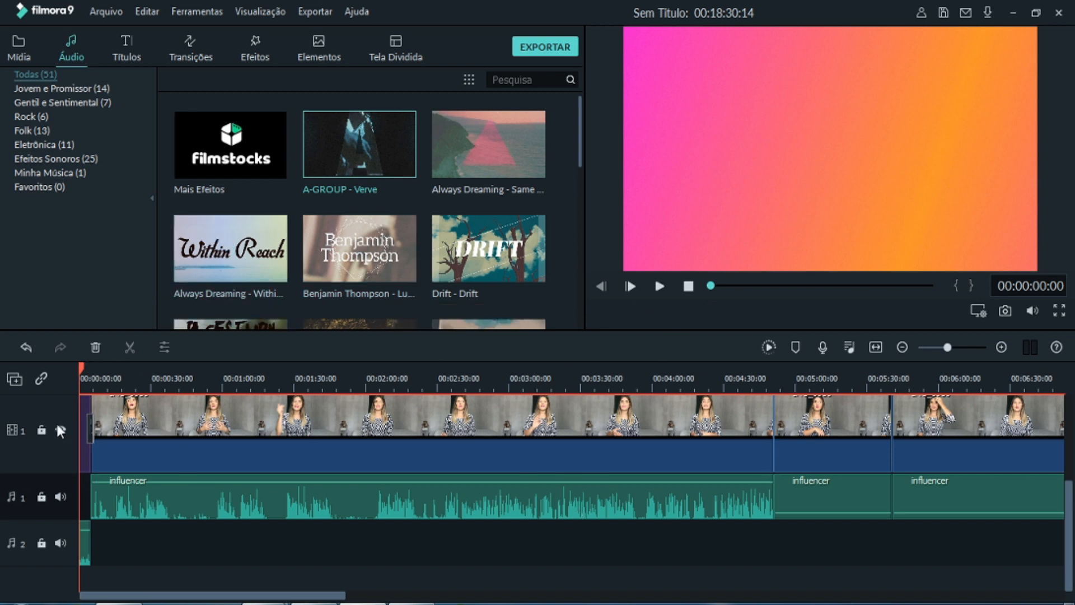
- Add a Terços Inferiores5 title on video track 2 at 00:08:55:02, over the long IMG_0950 clip
{"action": "left_click_drag", "start_coordinate": [82, 368], "coordinate": [1051, 369]}
{"action": "left_click_drag", "start_coordinate": [352, 596], "coordinate": [570, 595]}
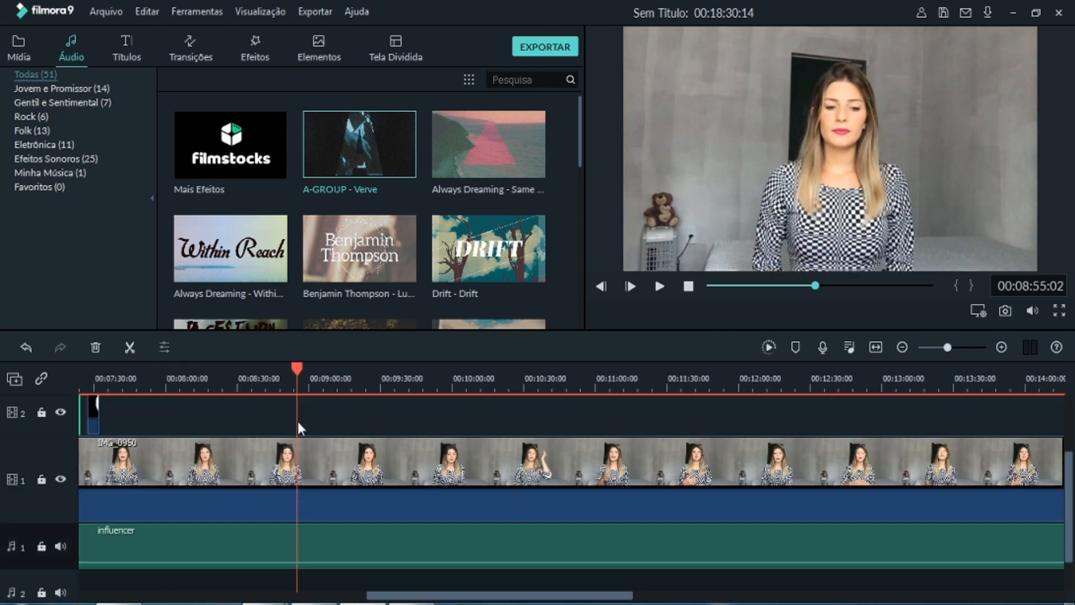
{"action": "left_click_drag", "start_coordinate": [298, 422], "coordinate": [300, 456]}
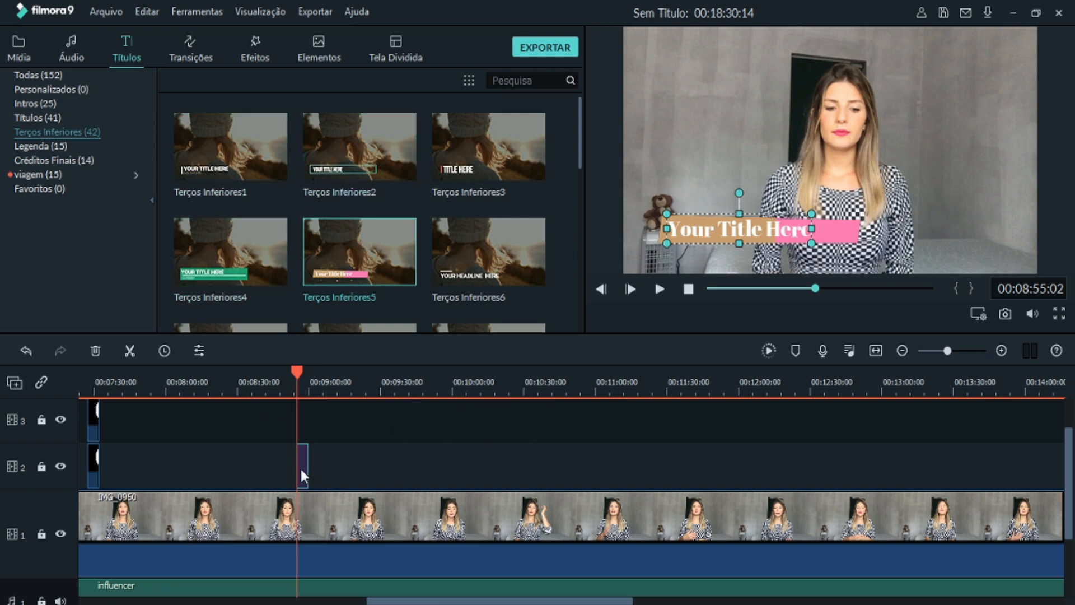
- Paste a copy of the lower-third title on video track 2, move it to about 00:10:33, and open its text for editing
{"action": "key", "text": "ctrl+v"}
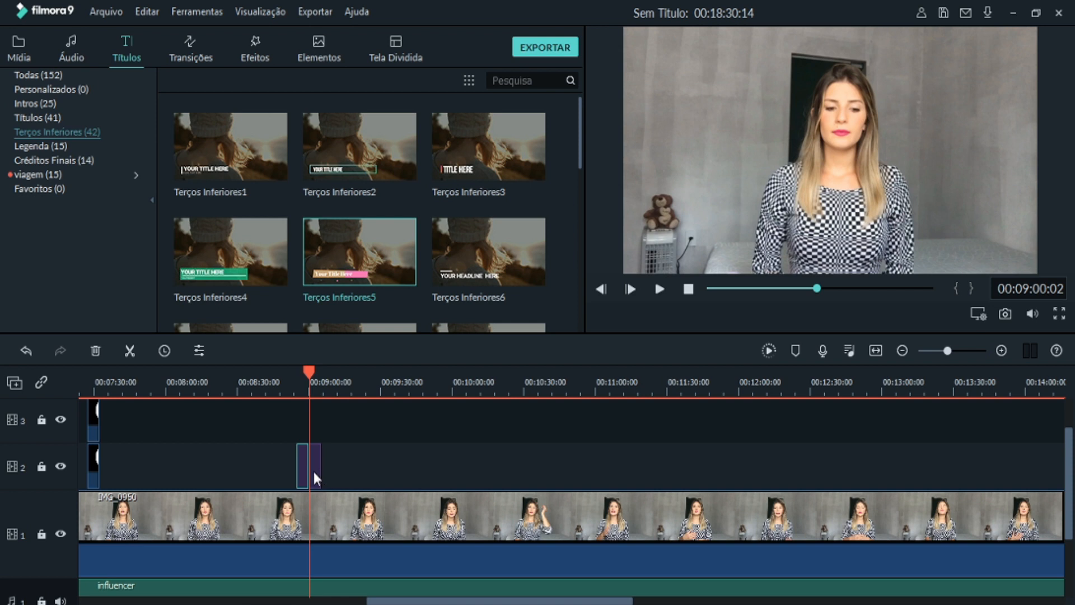
{"action": "left_click_drag", "start_coordinate": [315, 469], "coordinate": [377, 463]}
{"action": "left_click_drag", "start_coordinate": [540, 472], "coordinate": [540, 471]}
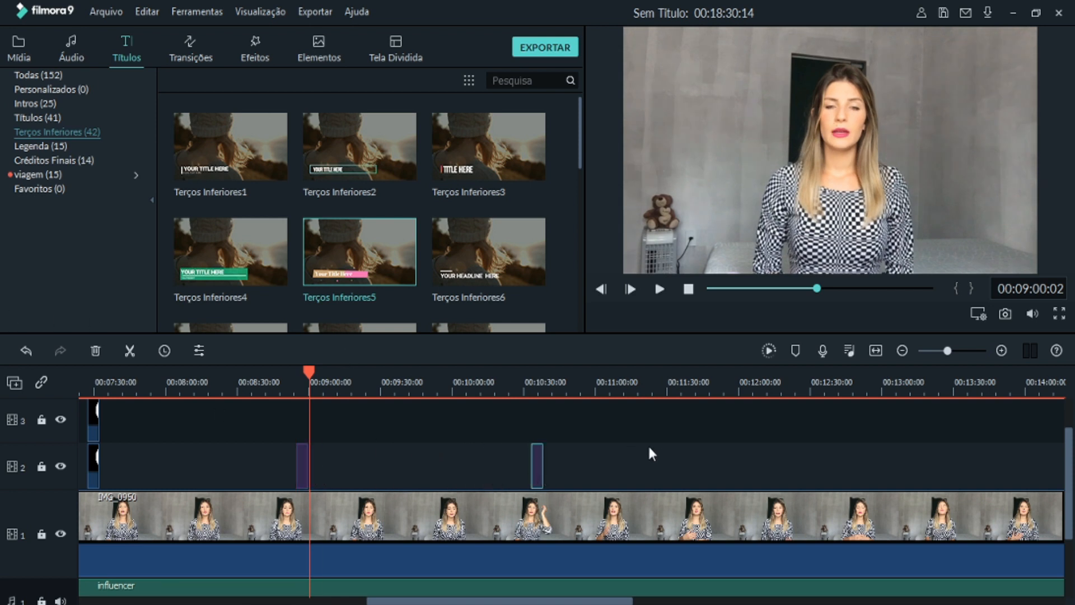
{"action": "double_click", "coordinate": [536, 454]}
{"action": "key", "text": "ctrl+a"}
{"action": "left_click", "coordinate": [512, 308]}
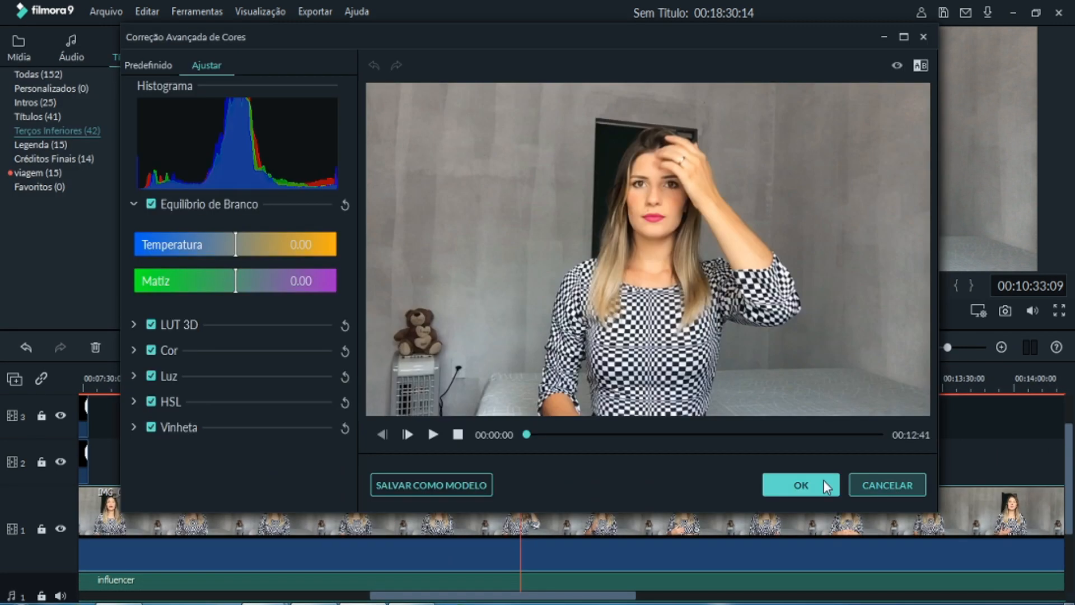
- Try a custom speed of 1.5 on the first influencer audio clip of audio track 1, then discard the speed settings
{"action": "left_click", "coordinate": [823, 482]}
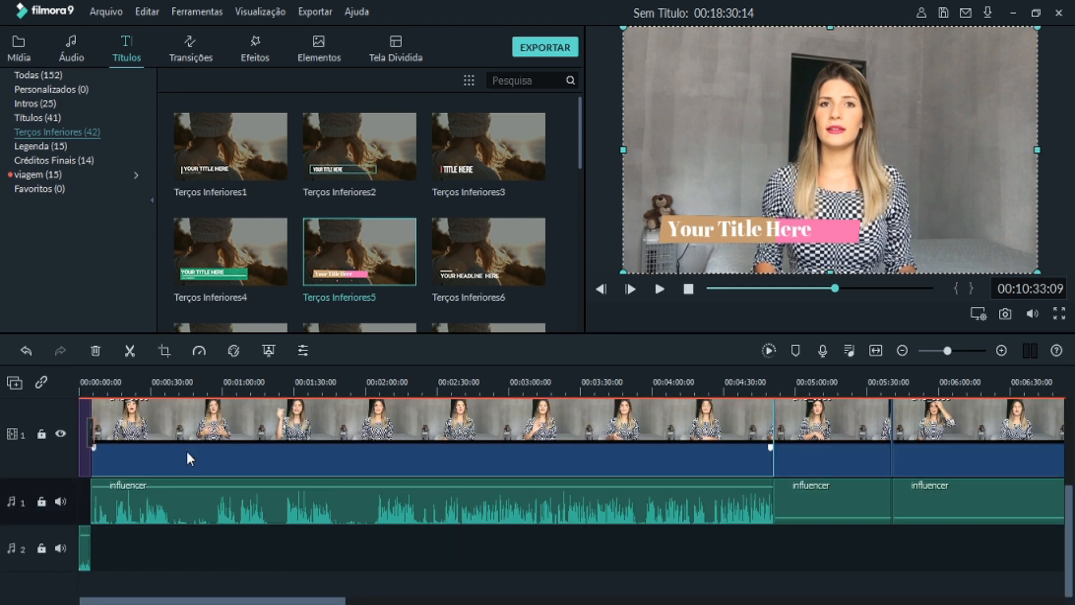
{"action": "left_click", "coordinate": [151, 504]}
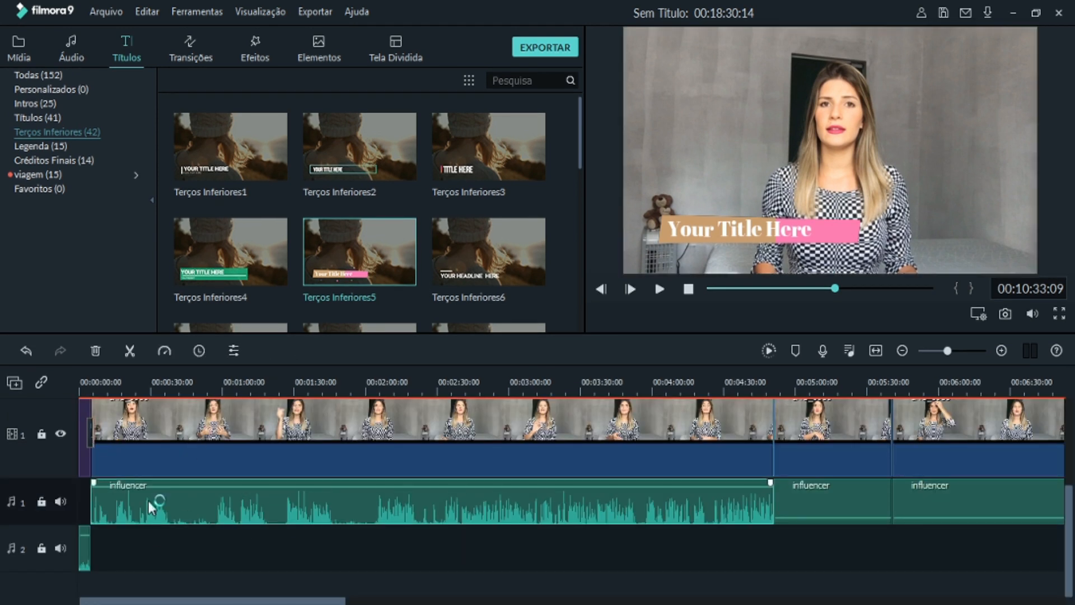
{"action": "left_click", "coordinate": [240, 439]}
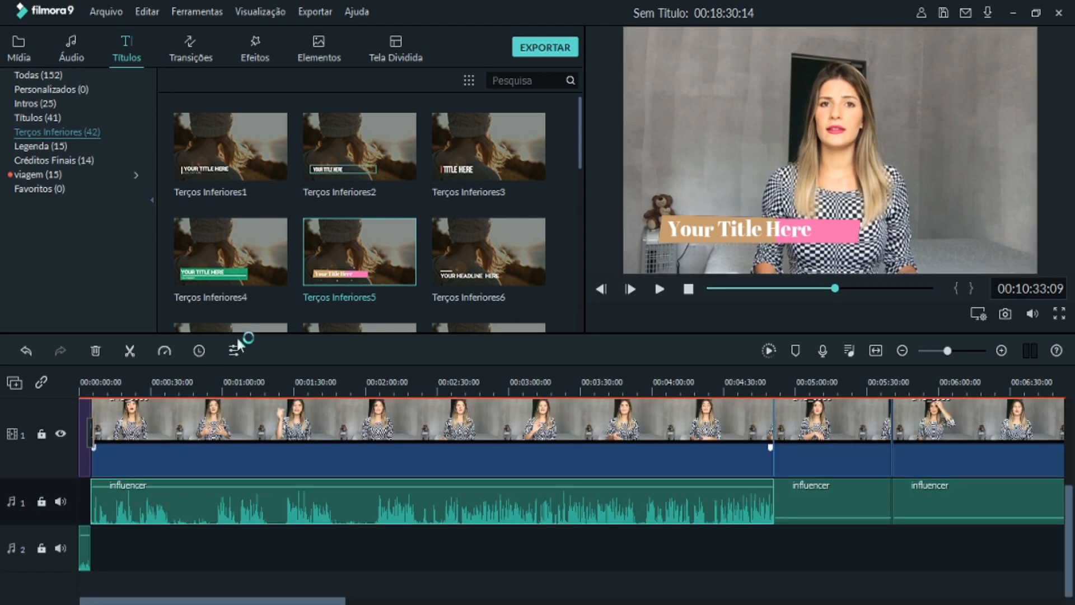
{"action": "left_click", "coordinate": [163, 352]}
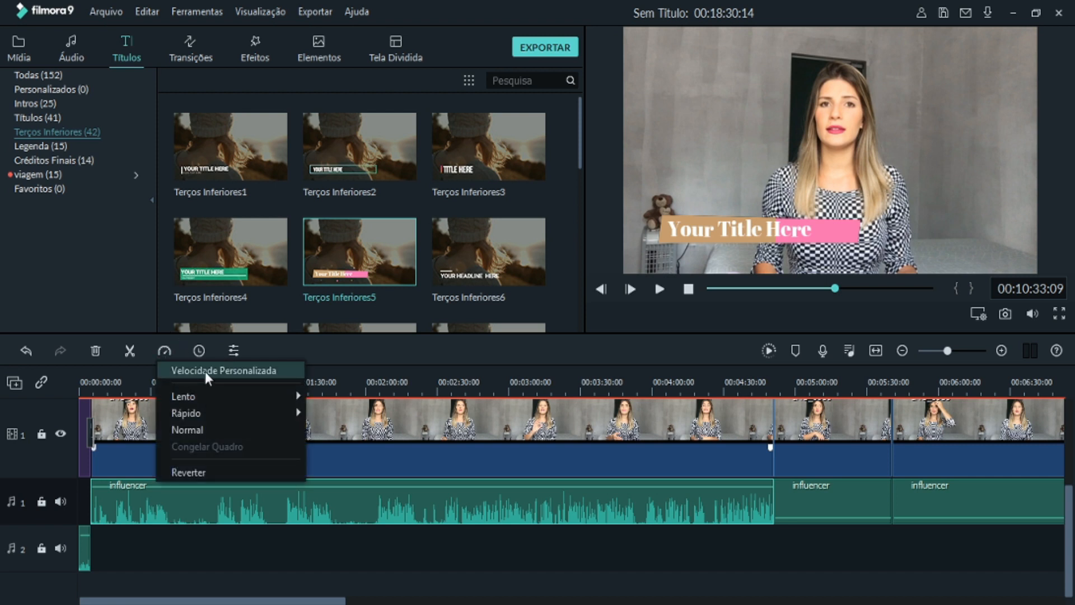
{"action": "mouse_move", "coordinate": [206, 400]}
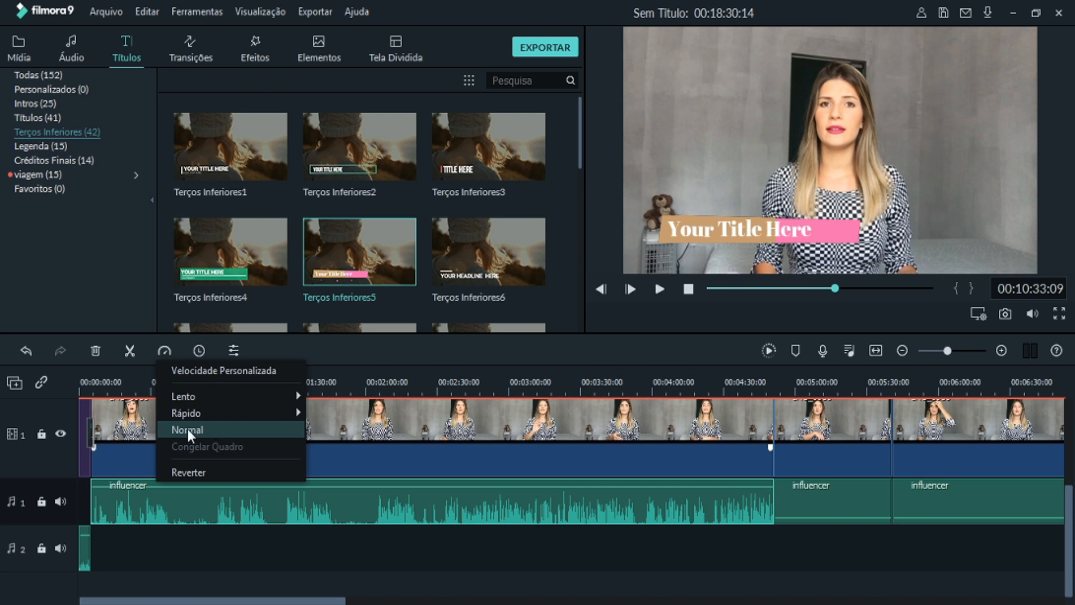
{"action": "left_click", "coordinate": [179, 371]}
{"action": "double_click", "coordinate": [657, 210]}
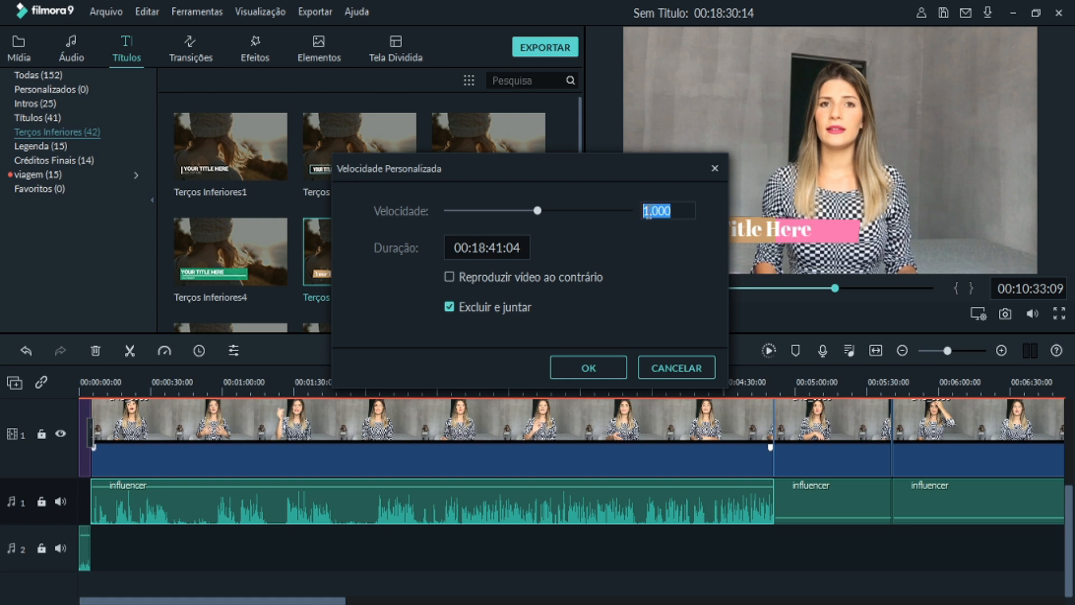
{"action": "type", "text": "1.5"}
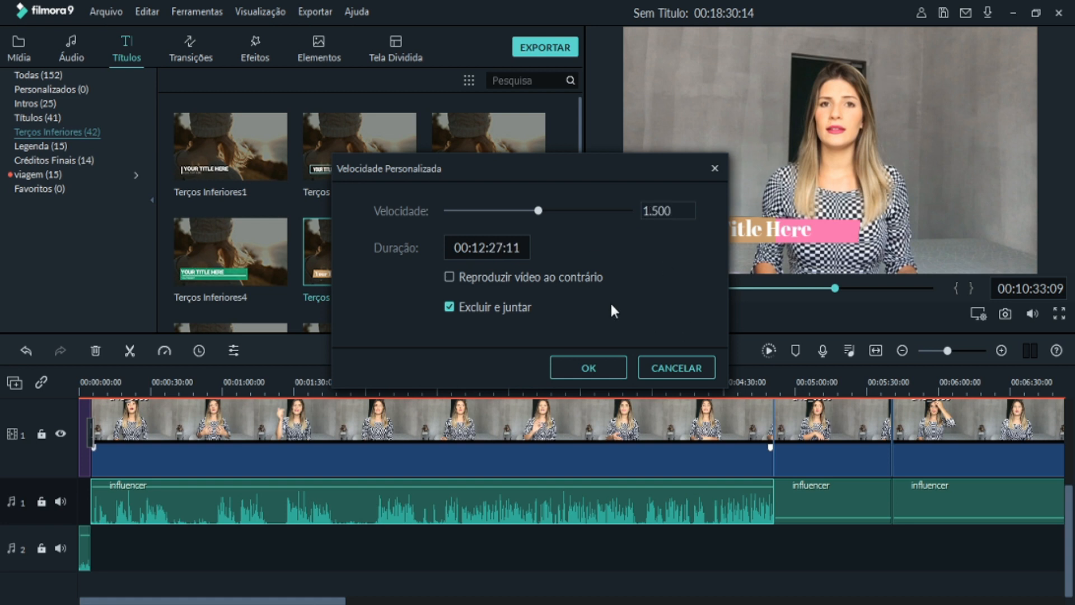
{"action": "left_click", "coordinate": [677, 359]}
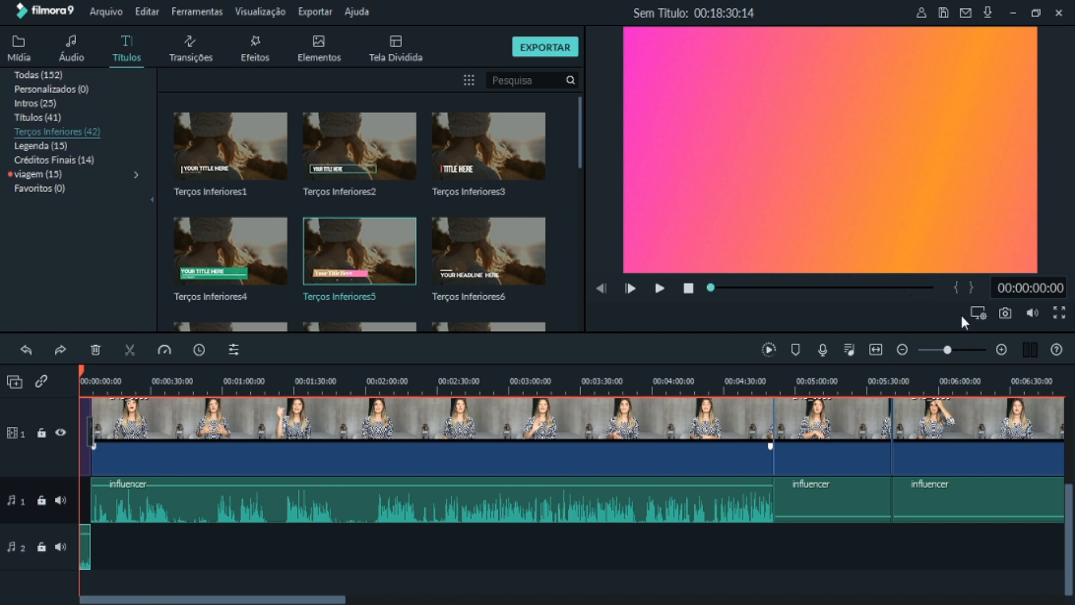
- Set the project's aspect ratio to 16:9 (Panorâmica) and its resolution to 1920 x 1080 (Full HD), and apply the project settings
{"action": "left_click", "coordinate": [978, 311]}
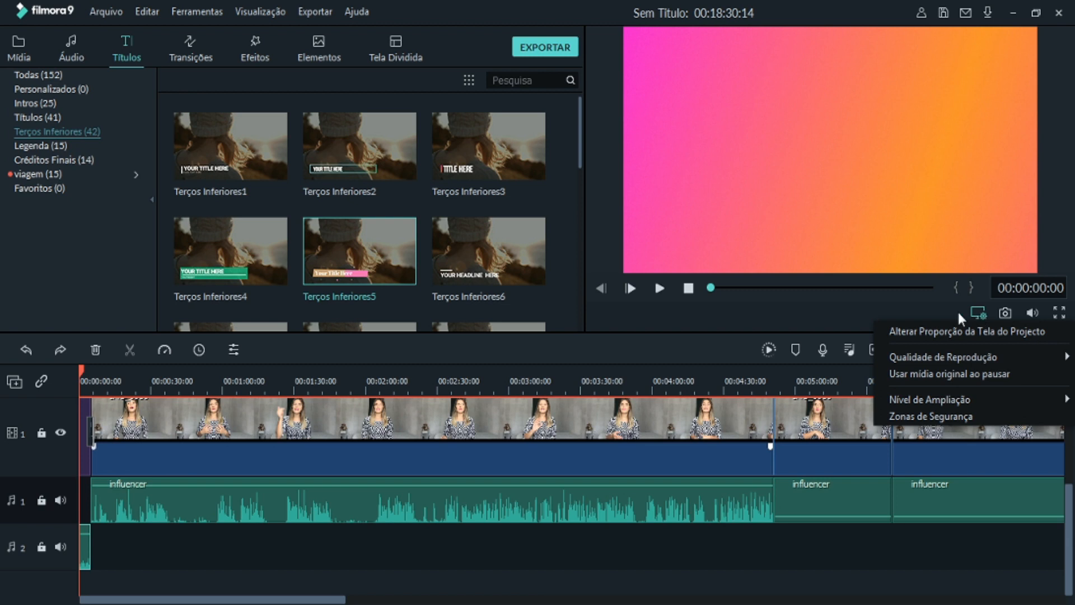
{"action": "left_click", "coordinate": [838, 316]}
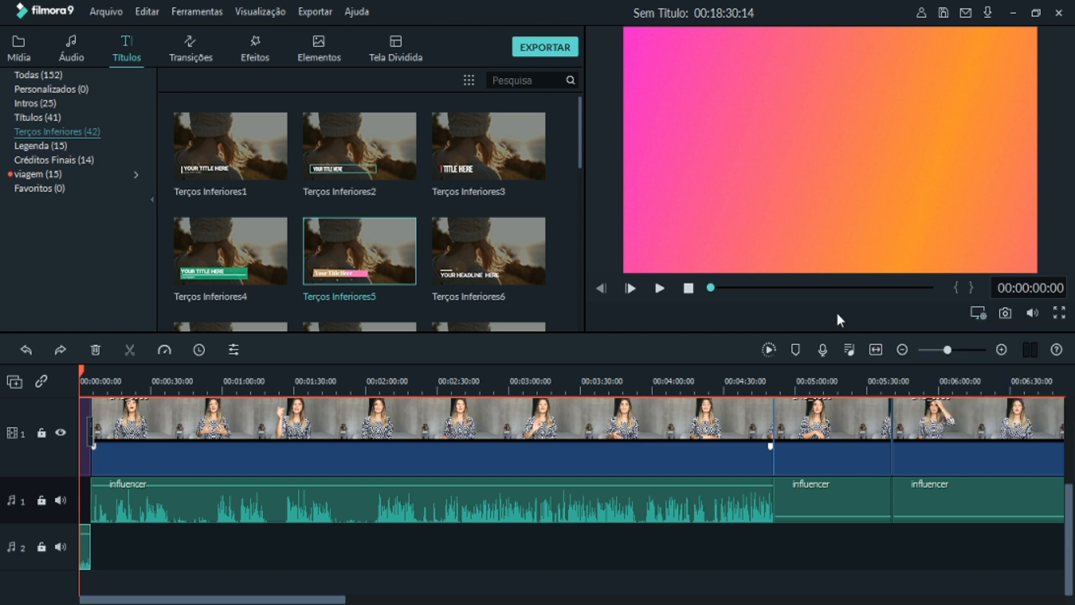
{"action": "left_click", "coordinate": [977, 313]}
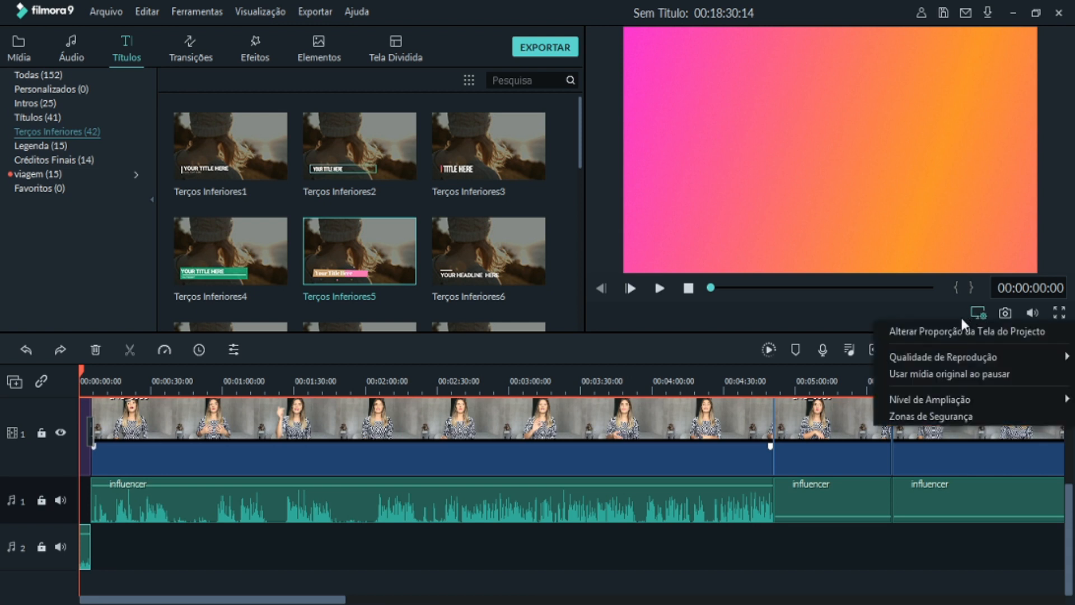
{"action": "left_click", "coordinate": [946, 330]}
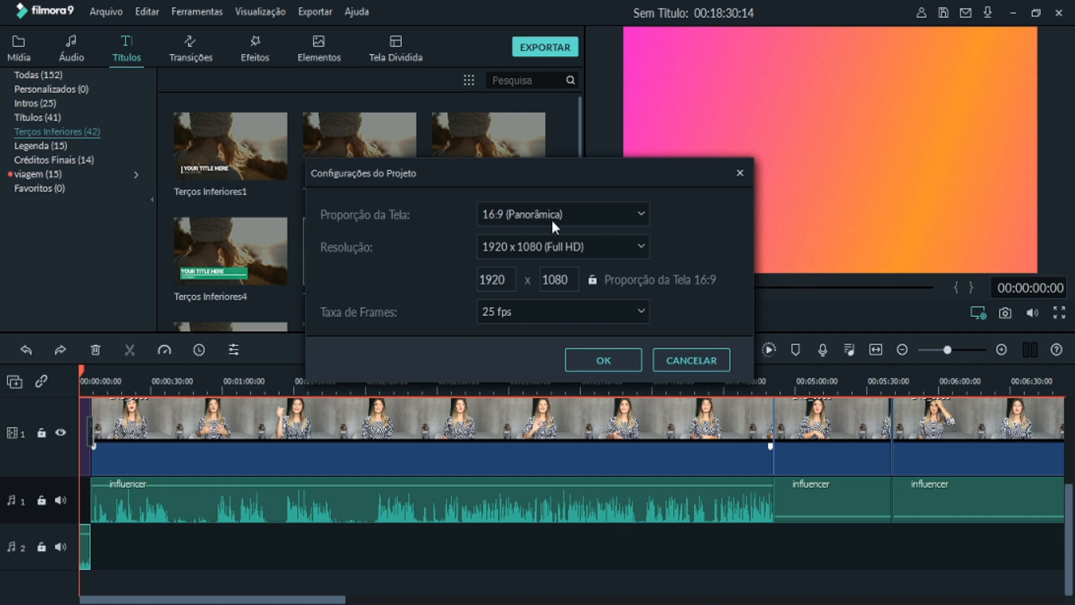
{"action": "left_click", "coordinate": [644, 213]}
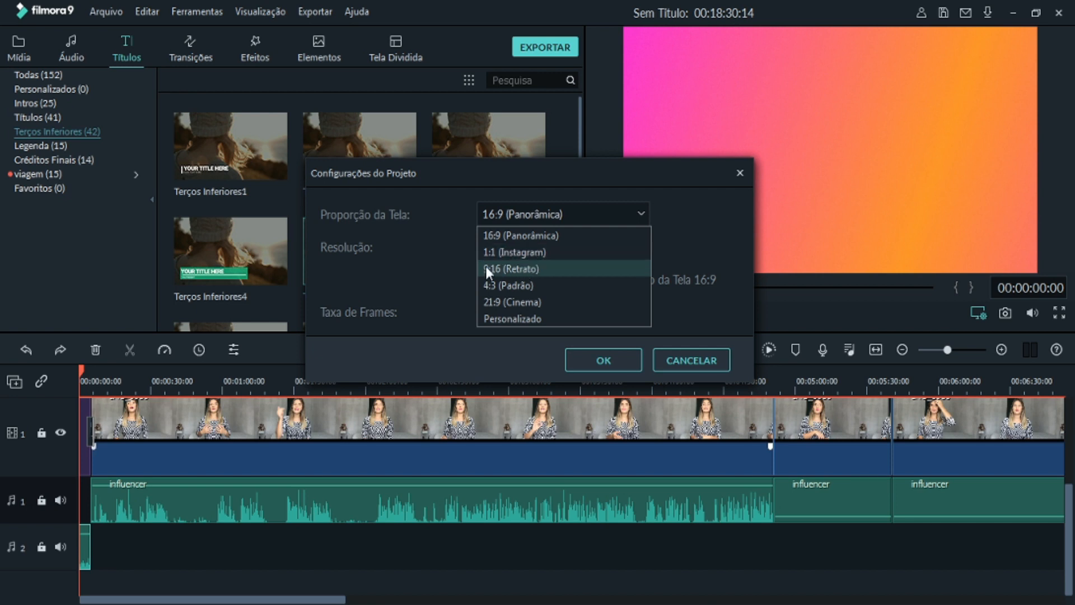
{"action": "left_click", "coordinate": [535, 235]}
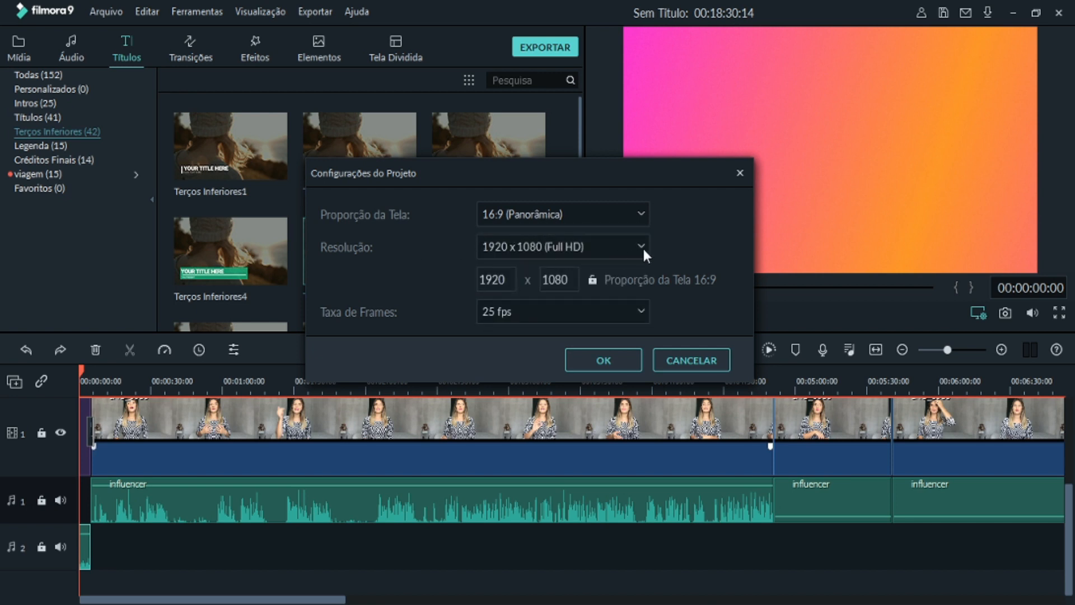
{"action": "left_click", "coordinate": [643, 246]}
{"action": "left_click", "coordinate": [482, 248]}
{"action": "left_click", "coordinate": [603, 360]}
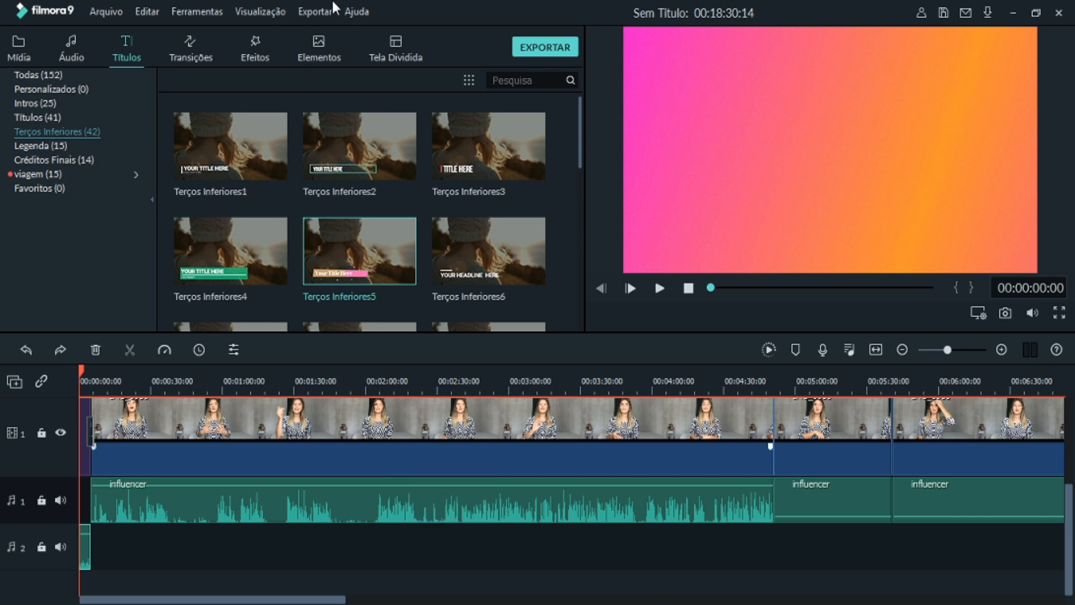
- Check the software's offline activation details and close them
{"action": "left_click", "coordinate": [356, 11]}
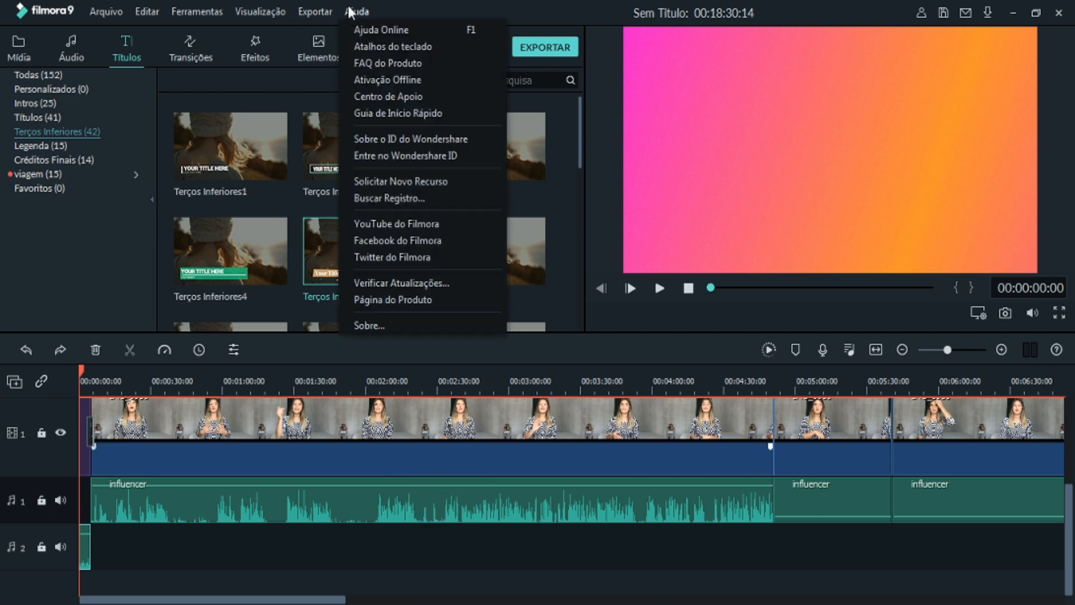
{"action": "left_click", "coordinate": [408, 79]}
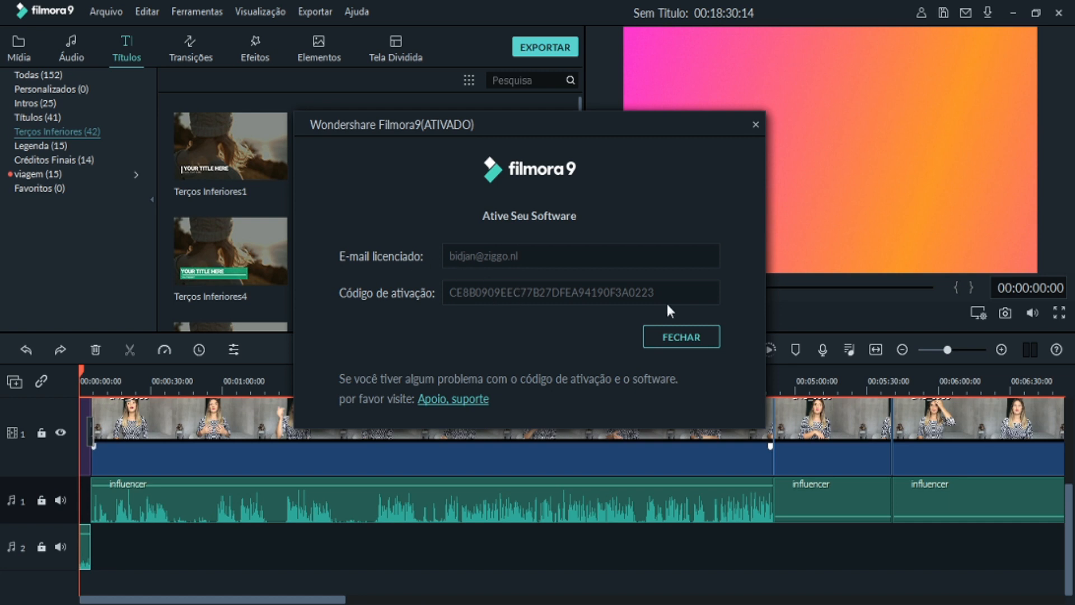
{"action": "left_click", "coordinate": [675, 337]}
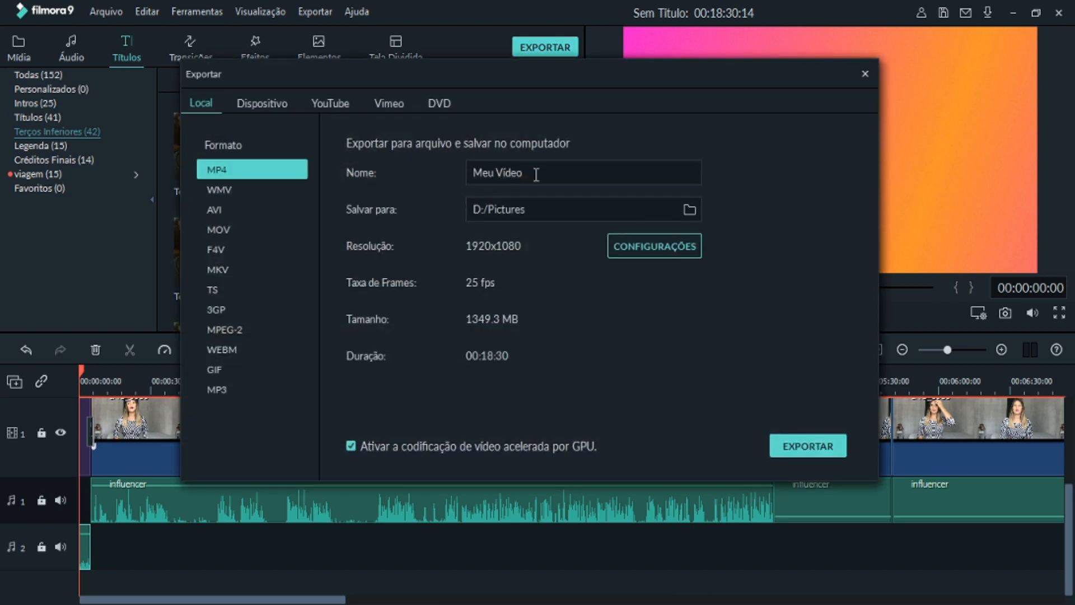
- Name the MP4 export "exemplo" and use D:/Pictures as its save folder
{"action": "left_click_drag", "start_coordinate": [536, 174], "coordinate": [469, 173]}
{"action": "type", "text": "exemplo"}
{"action": "left_click", "coordinate": [684, 210]}
{"action": "left_click", "coordinate": [667, 437]}
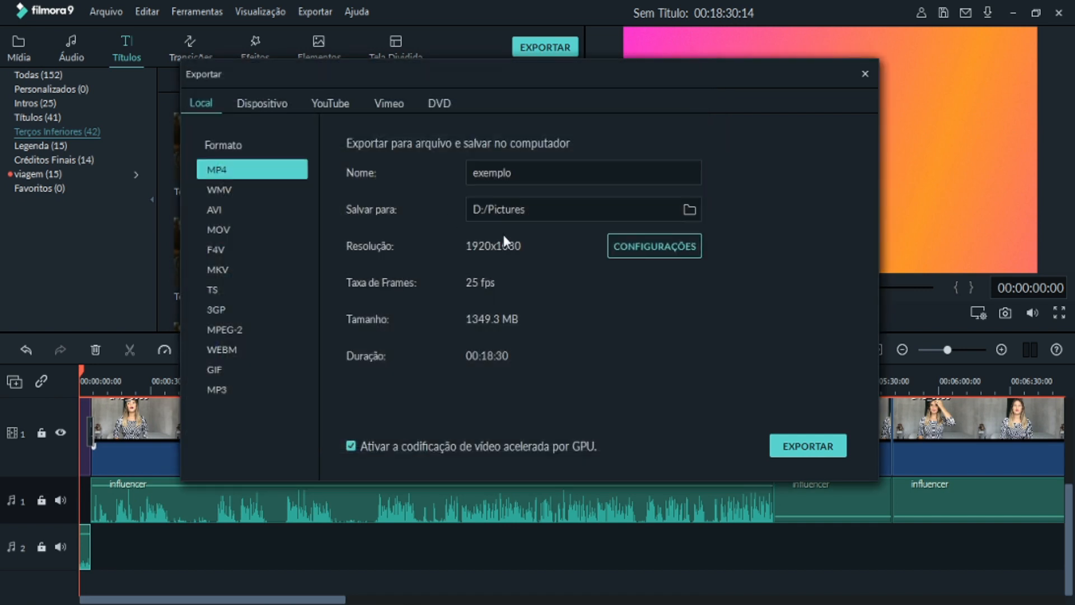